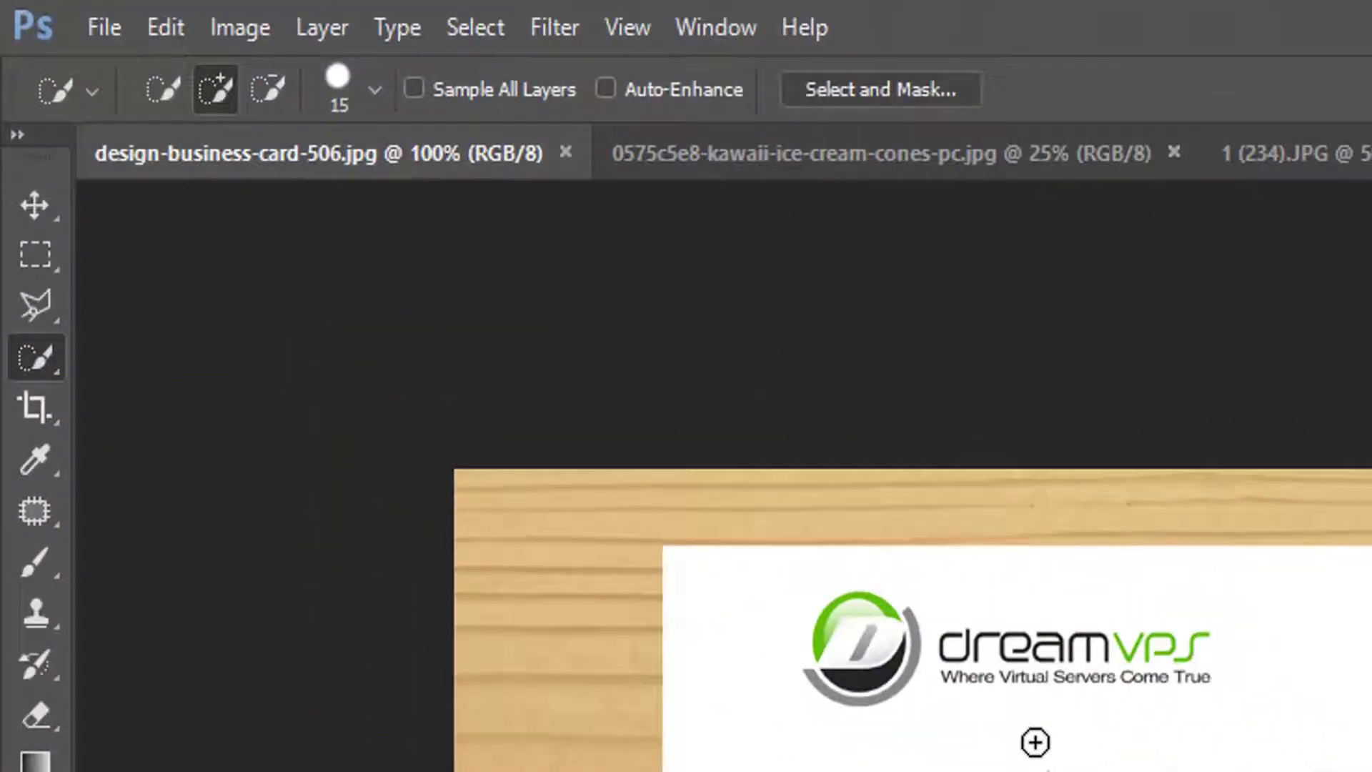
- Draw a rectangular marquee around the whole business card, then clear it
right_click(50, 368)
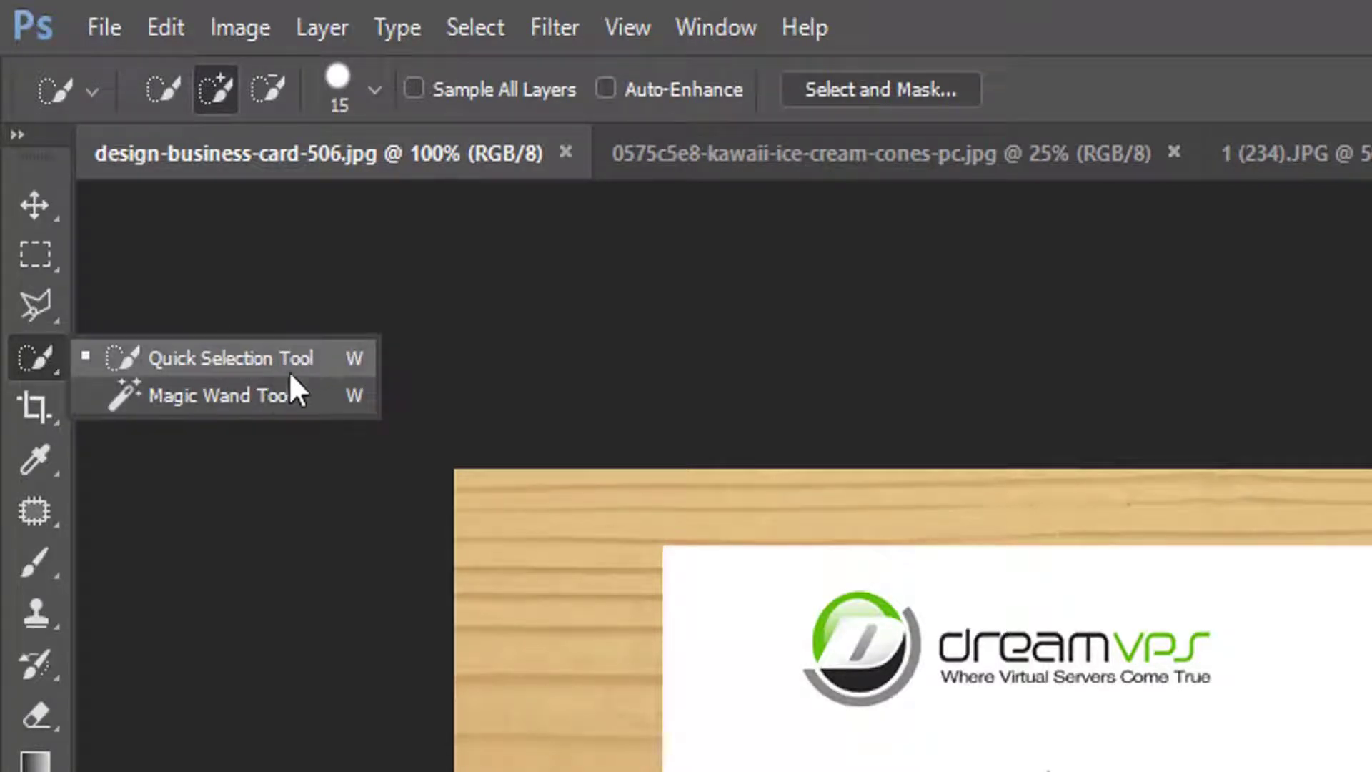
click(38, 358)
right_click(40, 359)
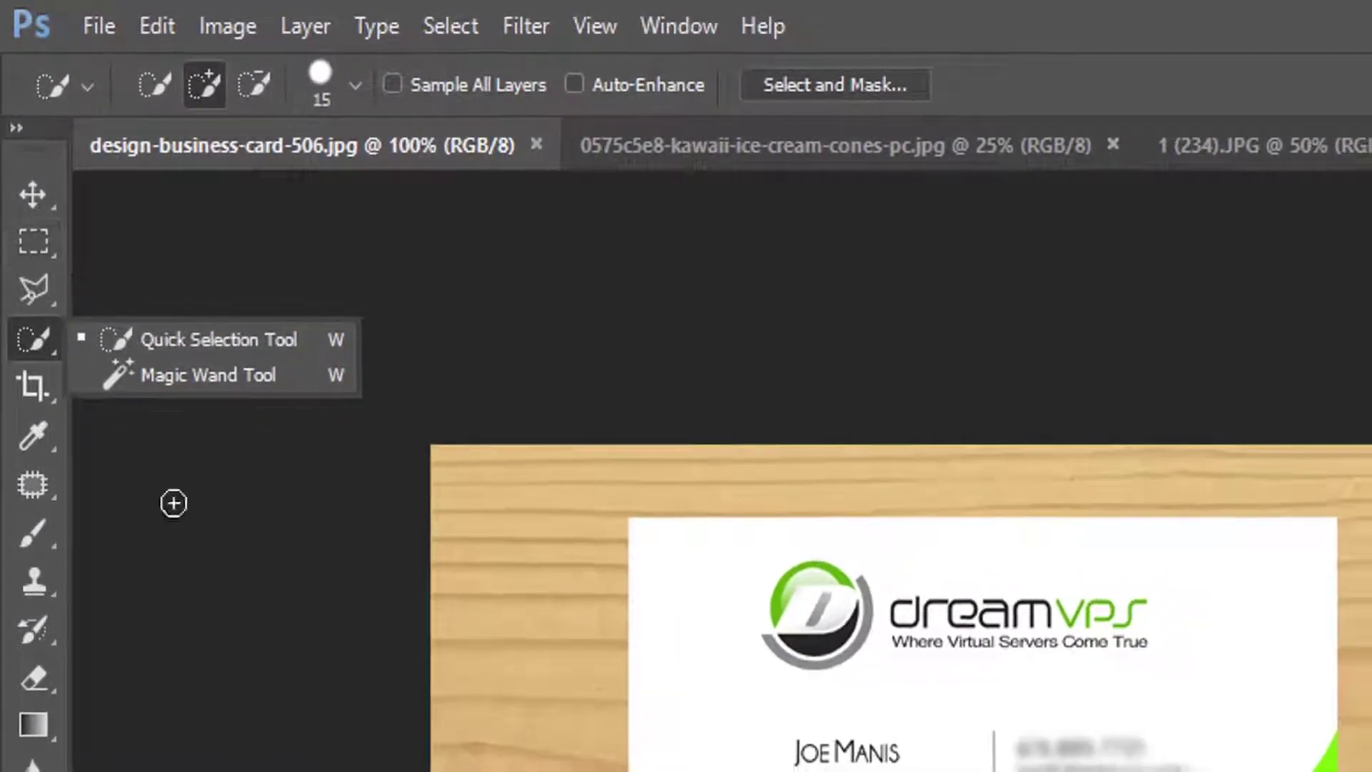
click(48, 231)
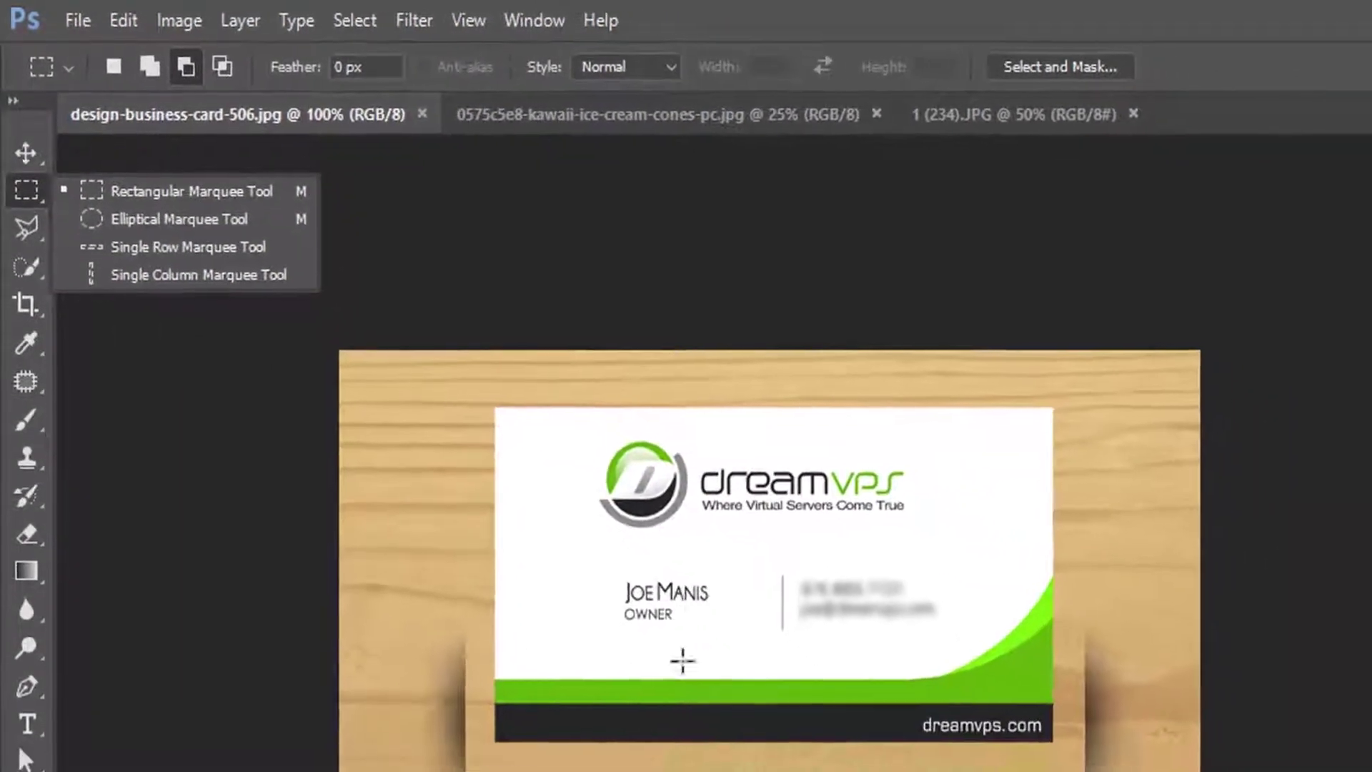
click(25, 253)
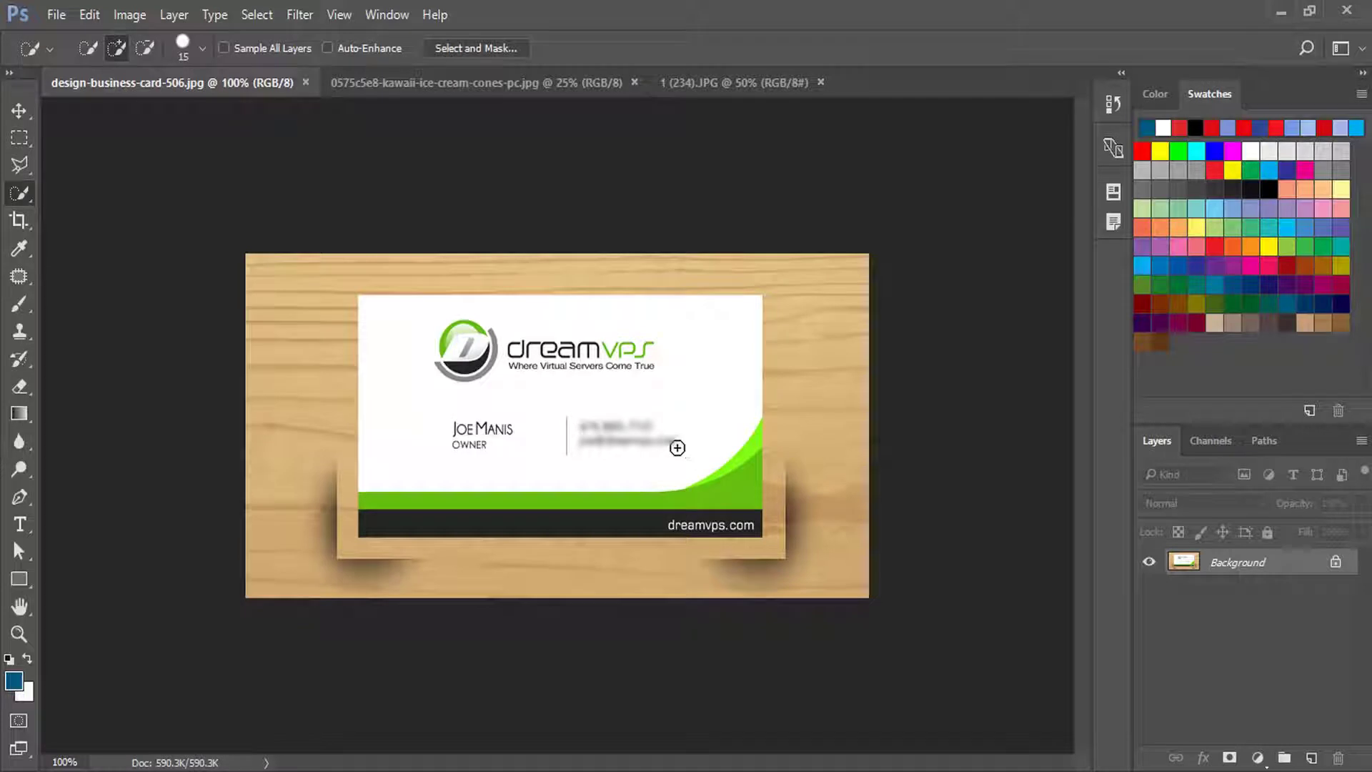
click(19, 137)
click(99, 139)
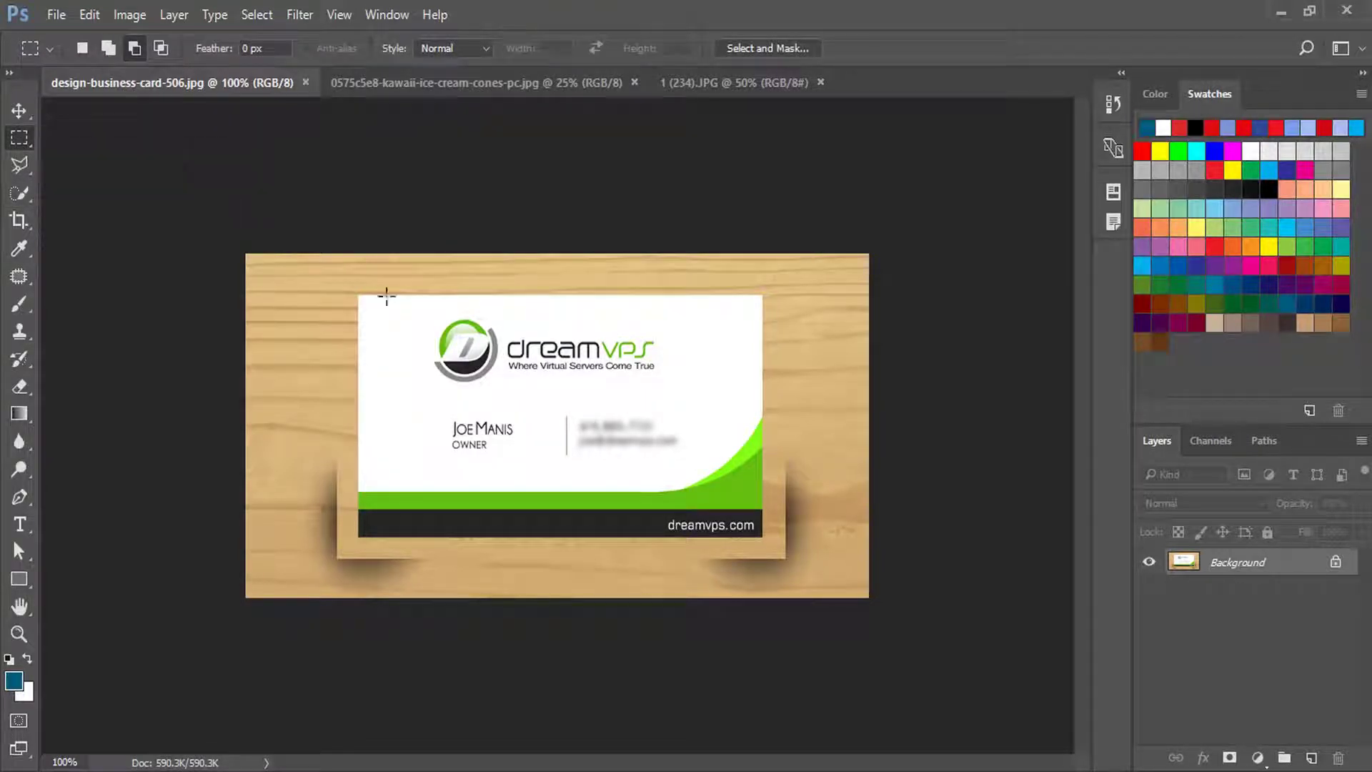
drag(432, 327, 761, 535)
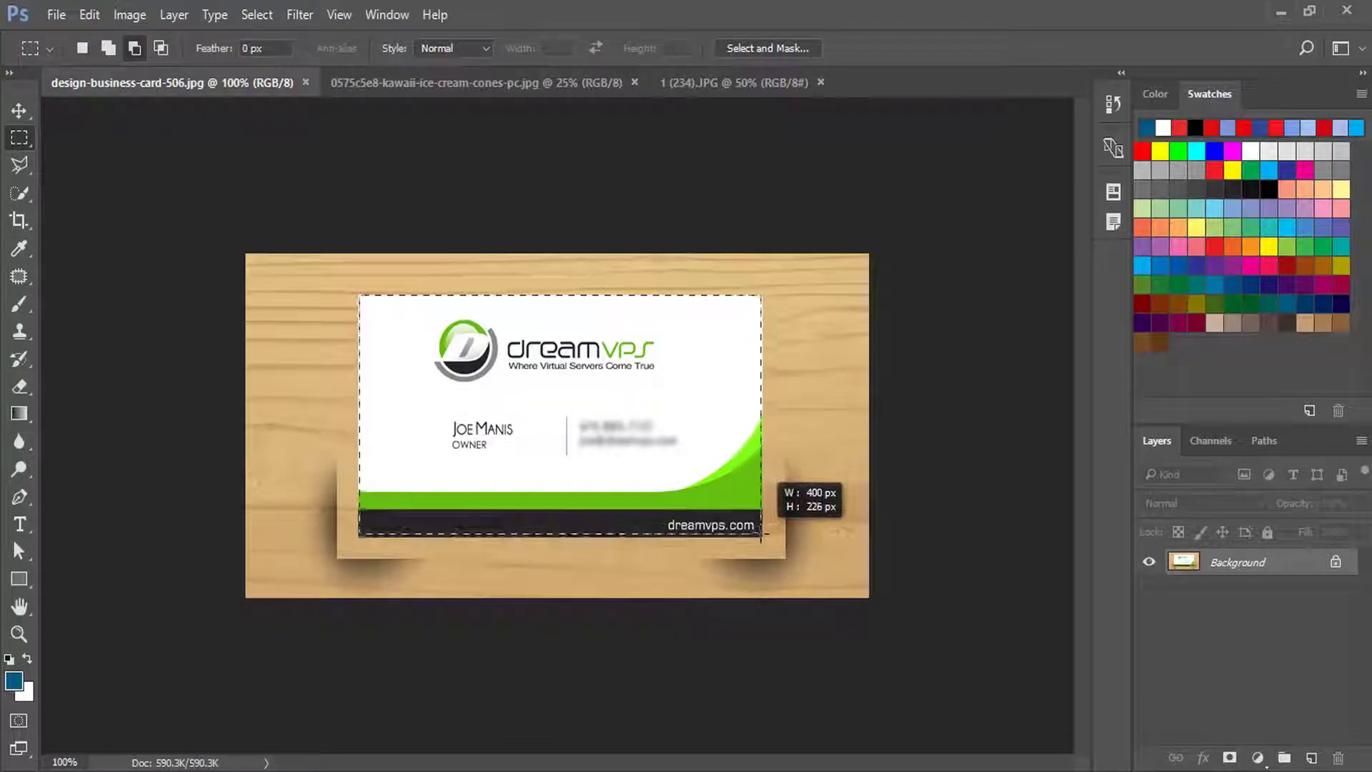
drag(762, 534, 762, 539)
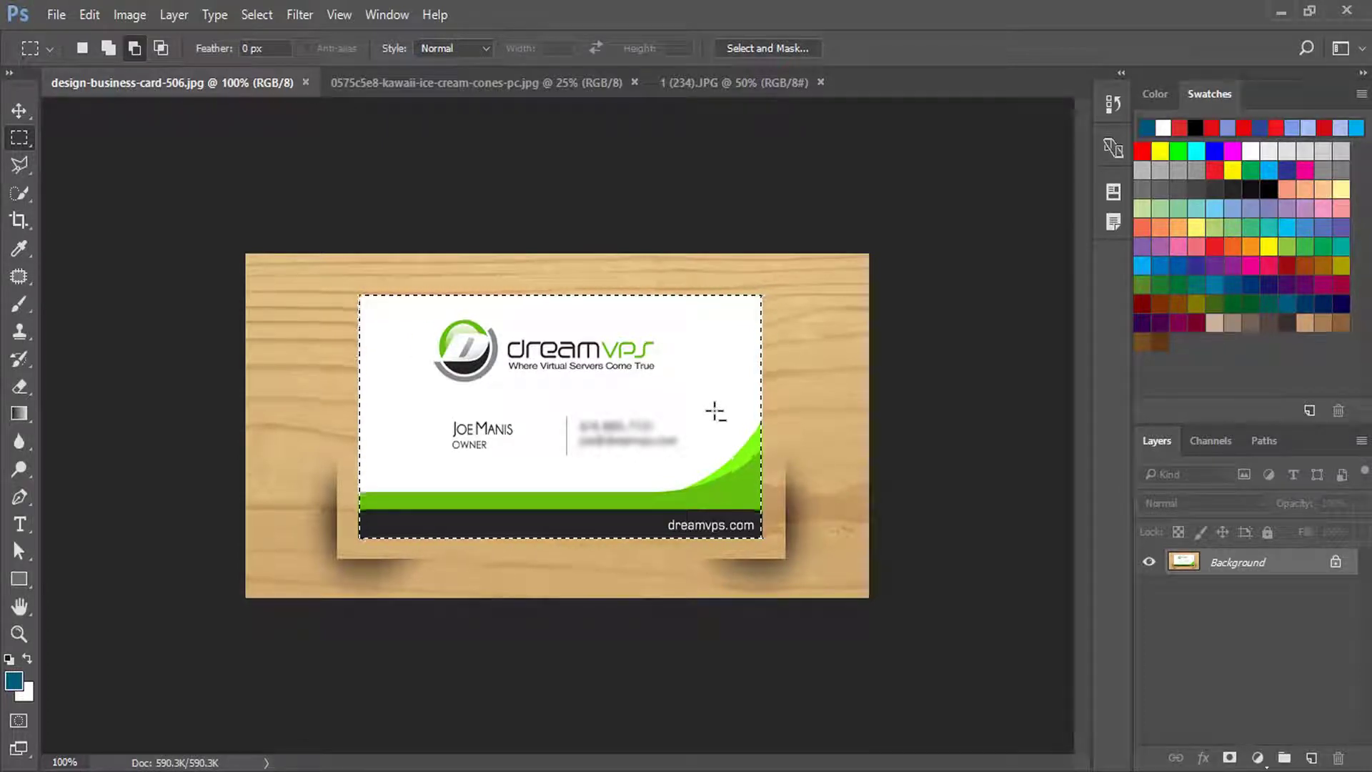
click(543, 380)
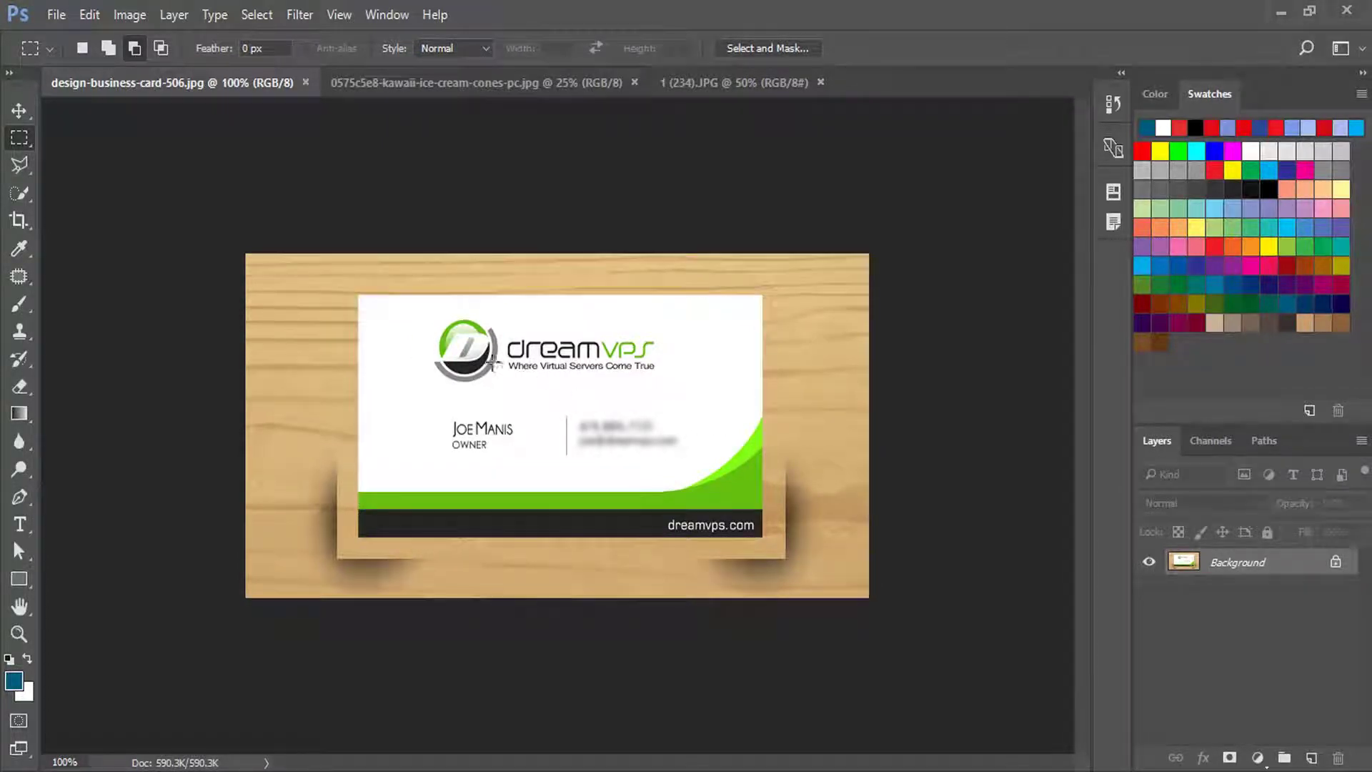
- Zoom in on the logo, try an elliptical selection around its circle, then deselect
key(z)
click(492, 363)
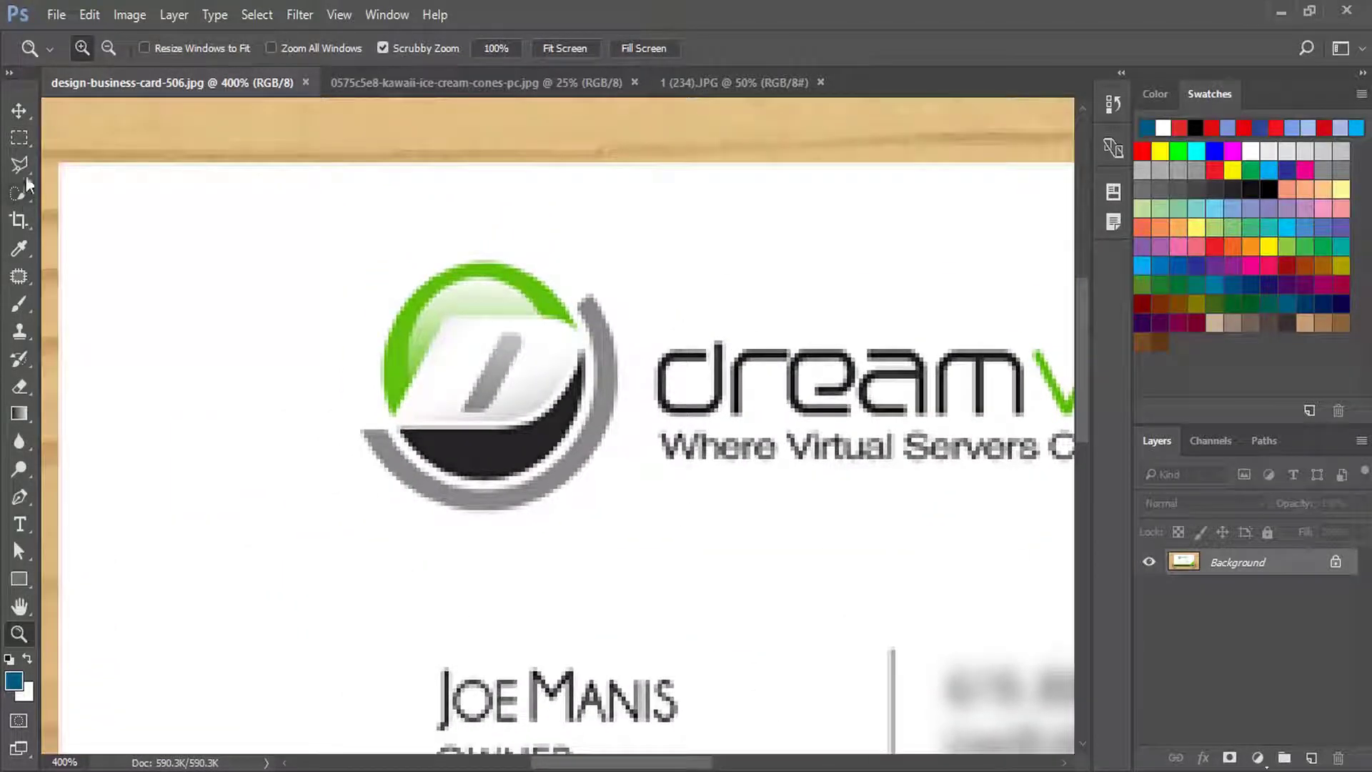
right_click(19, 137)
click(53, 160)
drag(474, 315, 519, 366)
drag(568, 415, 588, 473)
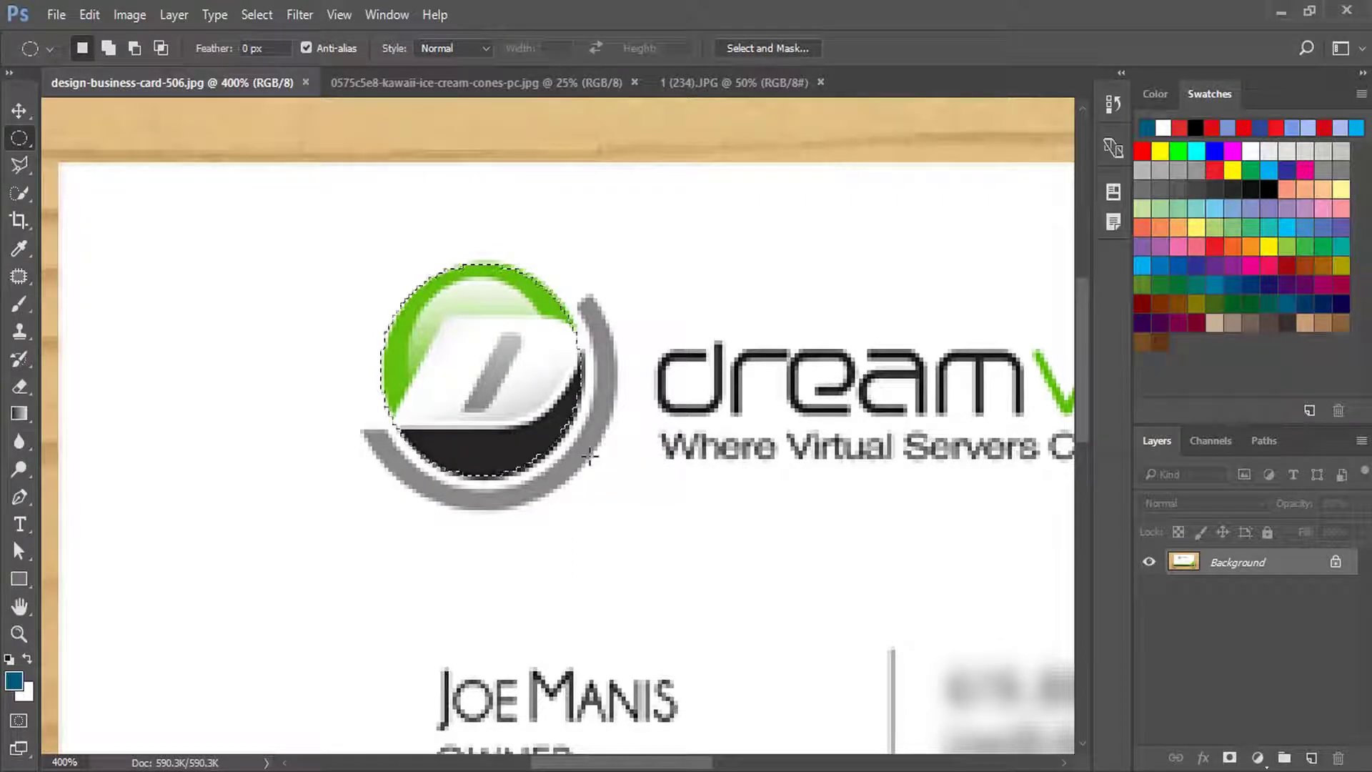
key(ctrl+d)
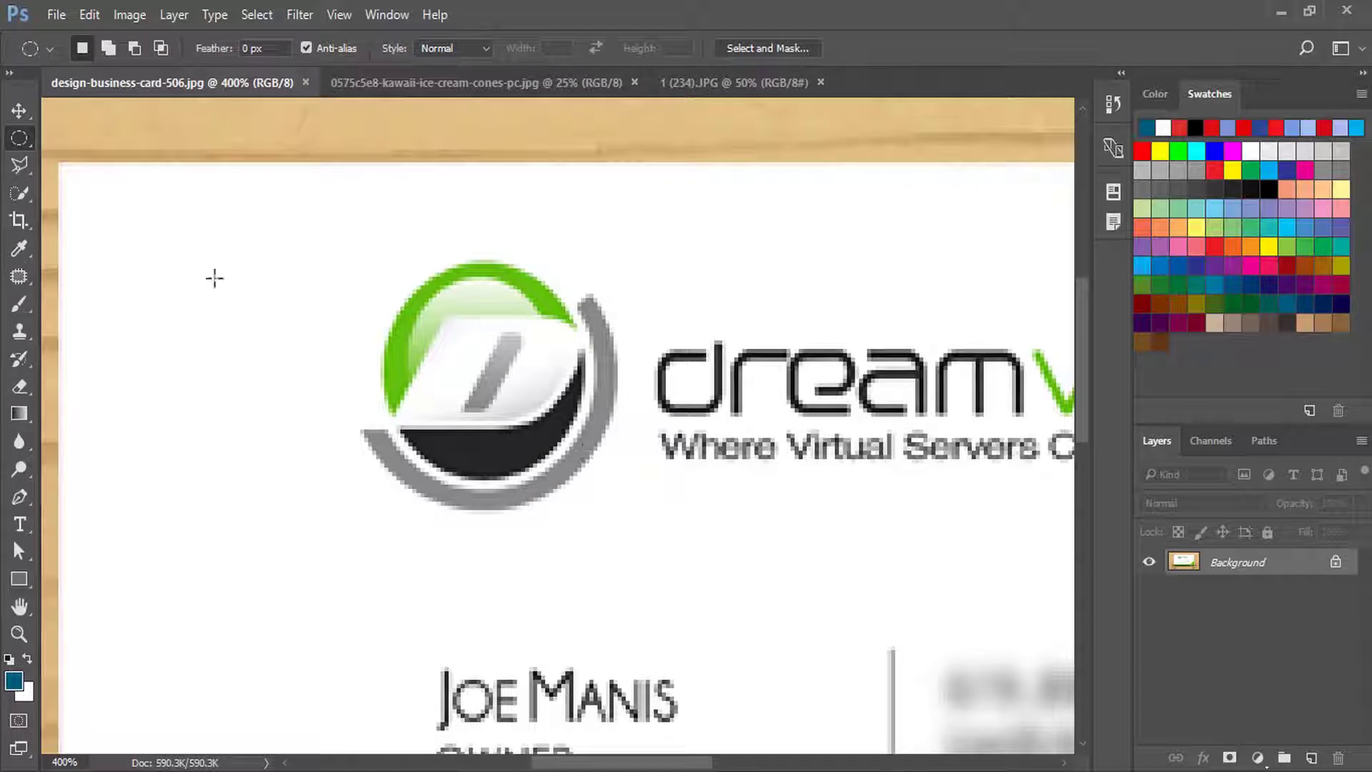
- Switch to Quick Selection, size the brush to 48, and select the logo's dark swoosh
click(14, 190)
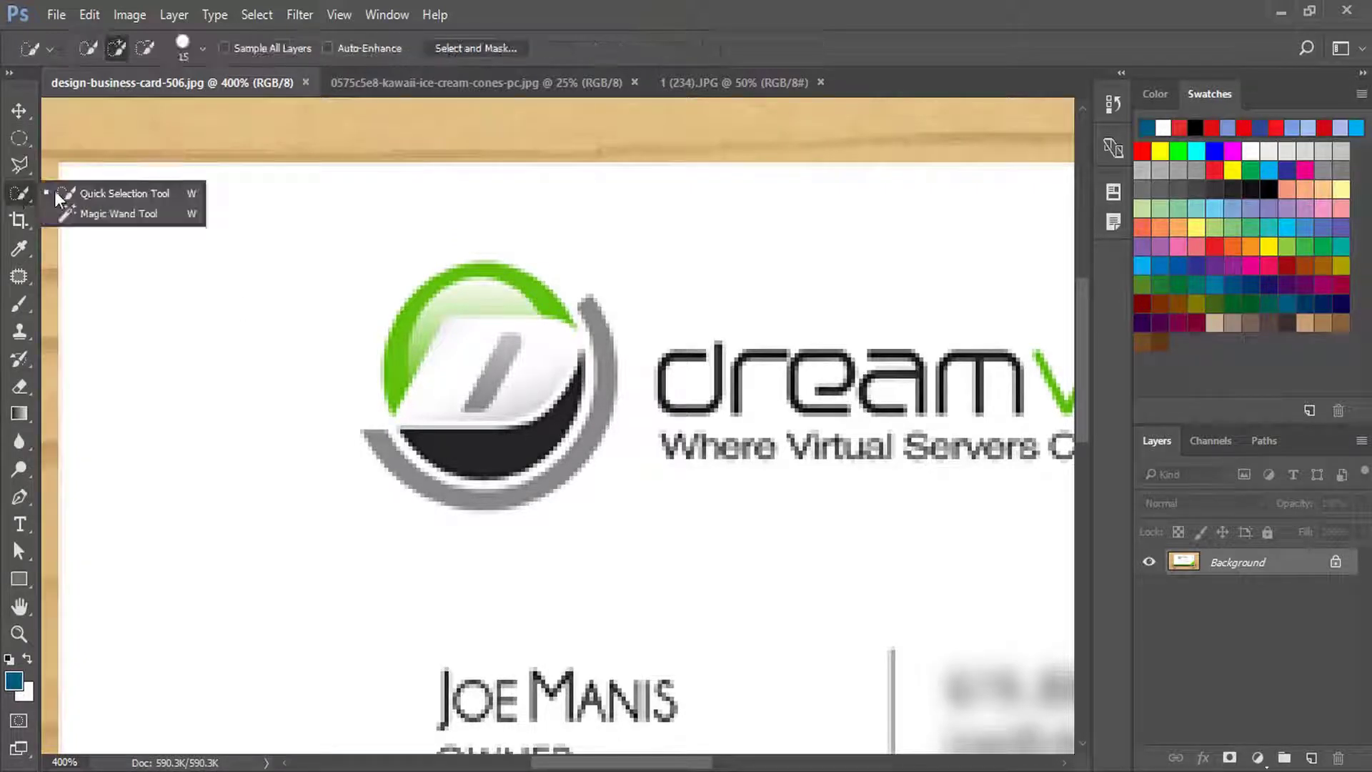
click(140, 194)
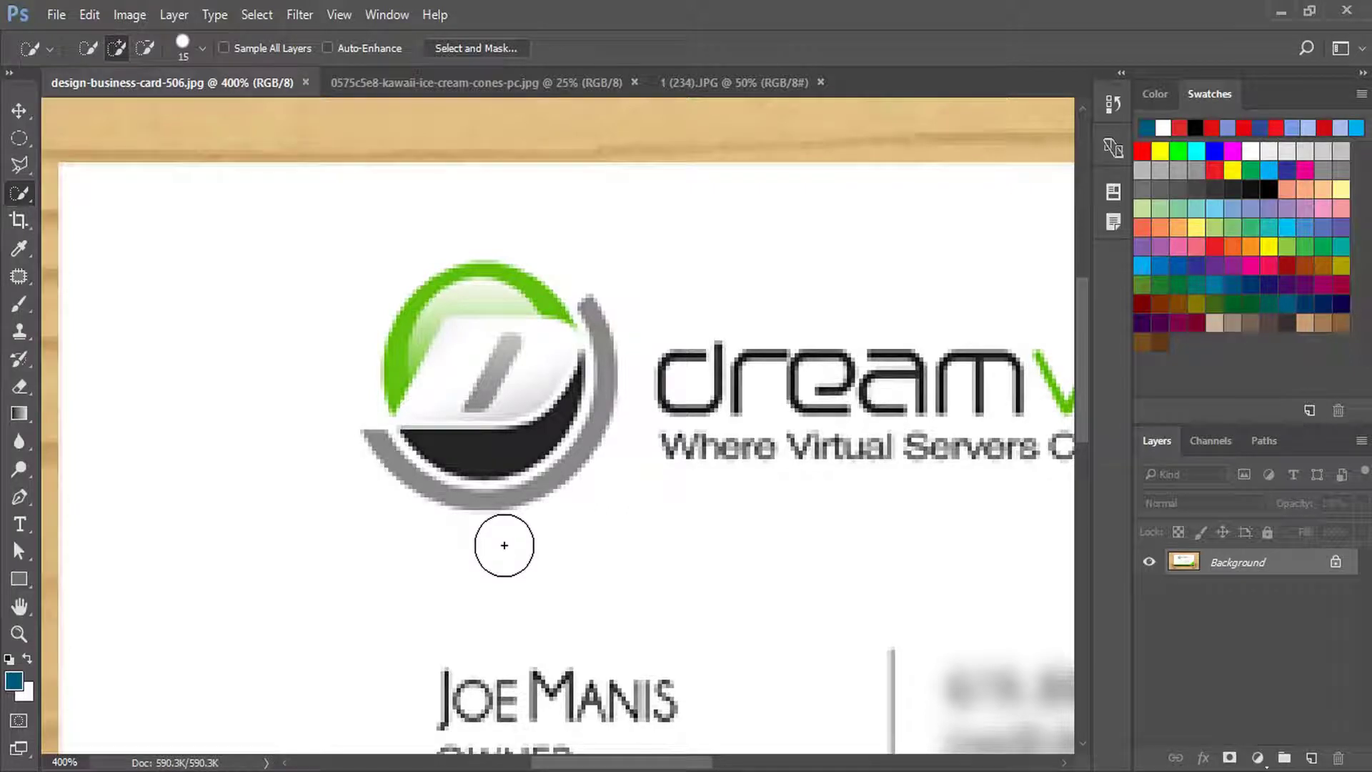
key(bracketright)
key(bracketright)
key(bracketright)
key(bracketright)
key(bracketright)
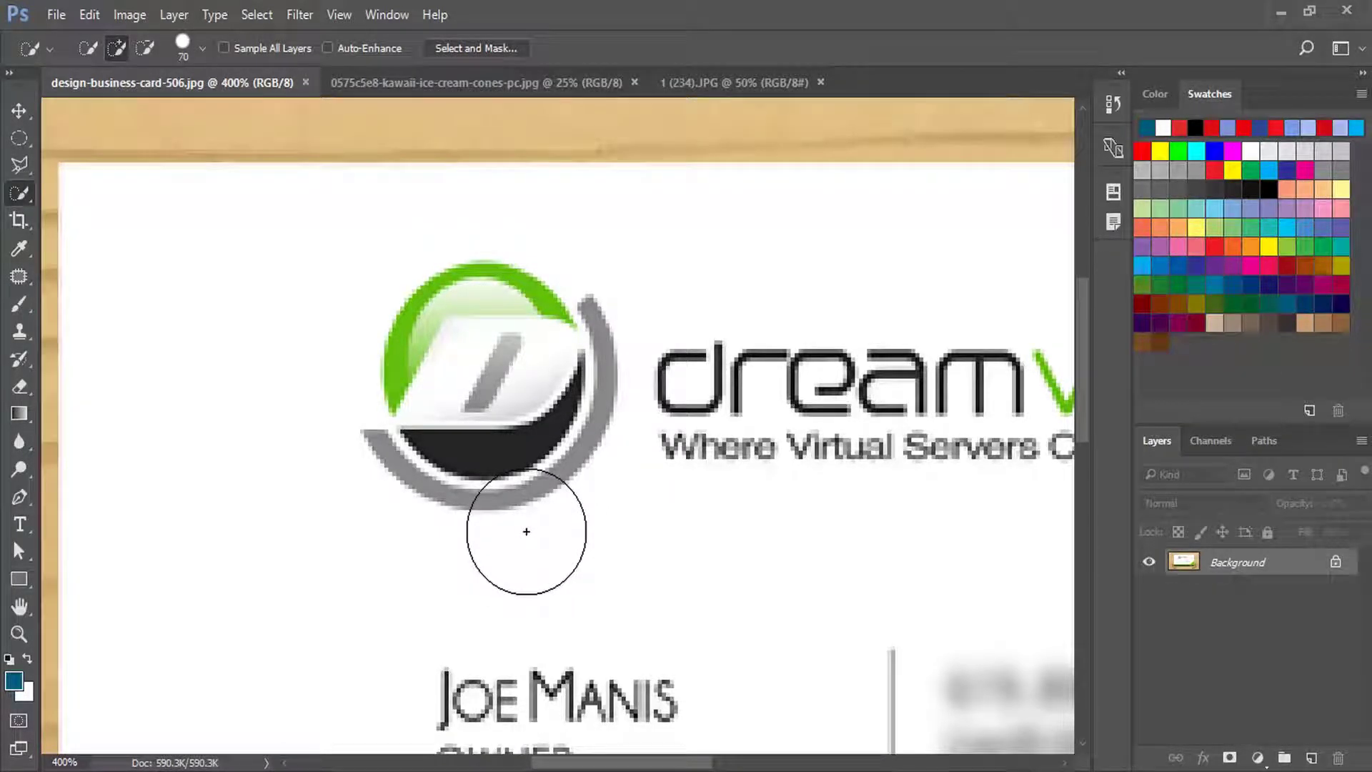
key(bracketleft)
key(bracketleft)
key(bracketleft)
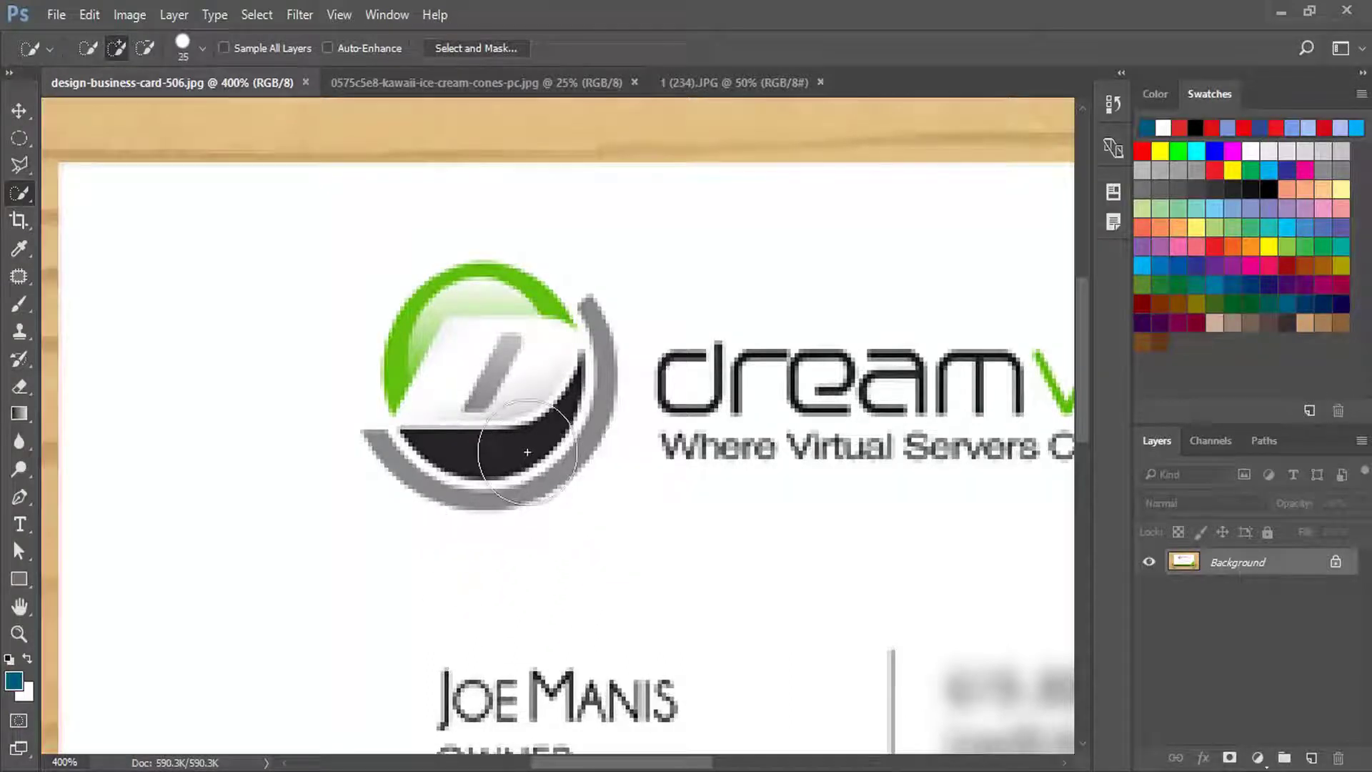
key(bracketright)
click(527, 451)
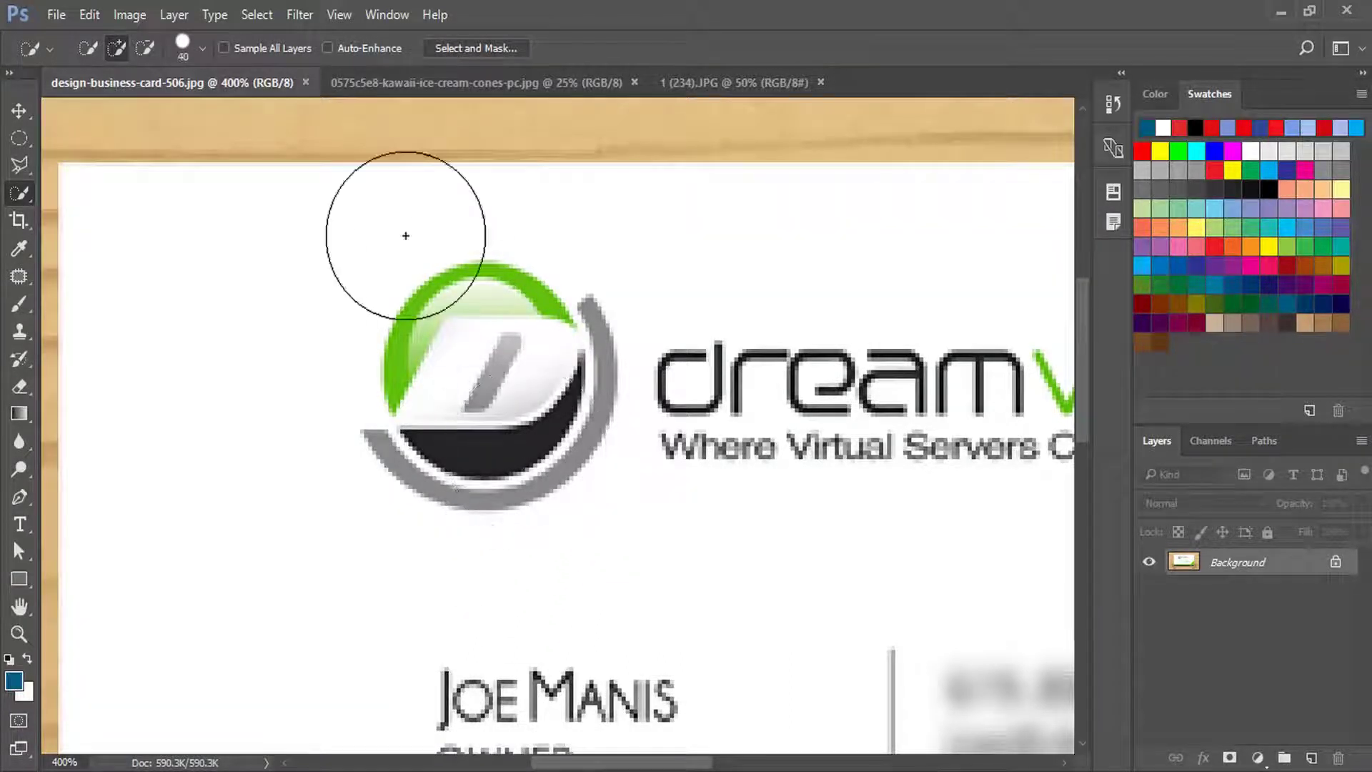
- Adjust the Quick Selection brush size in its settings, ending at 20
click(203, 48)
mouse_move(143, 104)
mouse_down()
mouse_move(223, 107)
mouse_move(125, 107)
mouse_up()
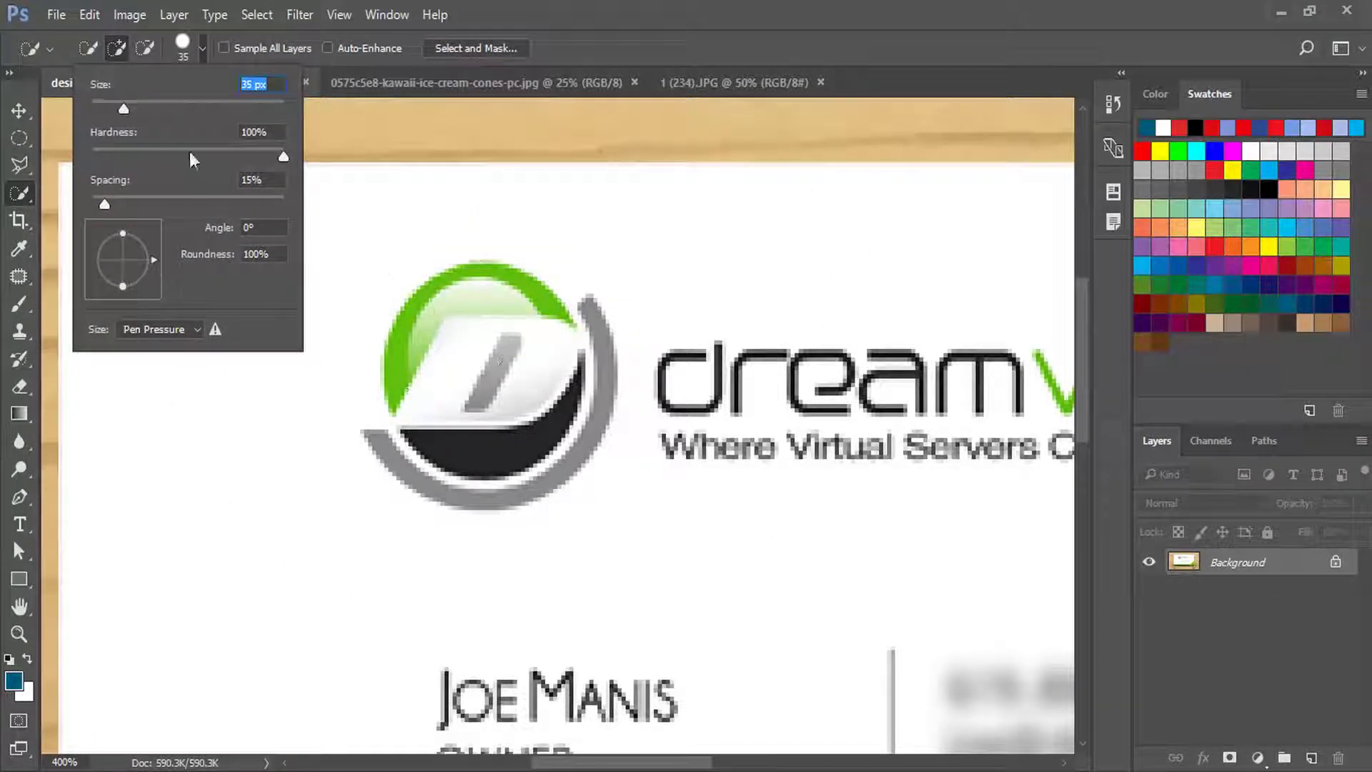
drag(130, 108, 148, 110)
key(Return)
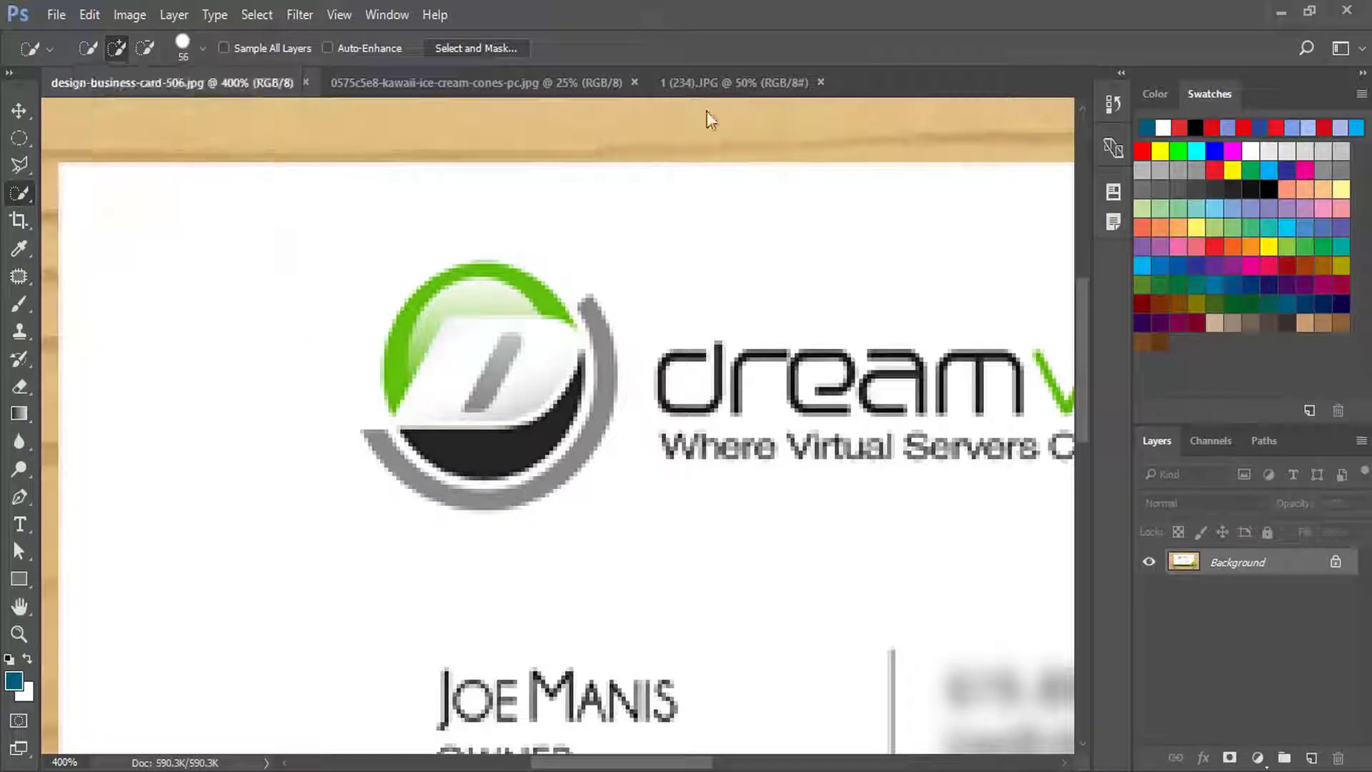
key(bracketleft)
key(bracketleft)
key(bracketleft)
key(bracketleft)
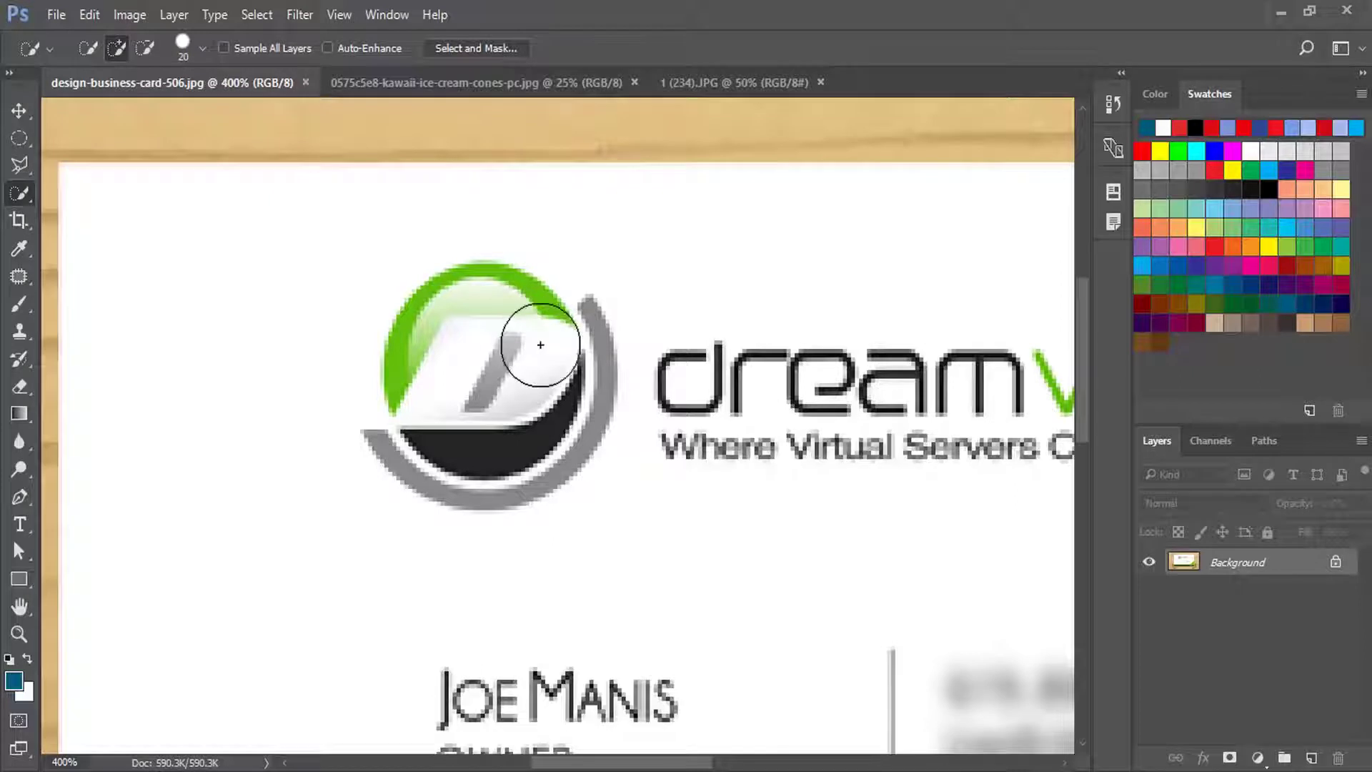
- Paint the selection over the logo's green arc and dark base, then zoom to 500%
drag(454, 416, 490, 312)
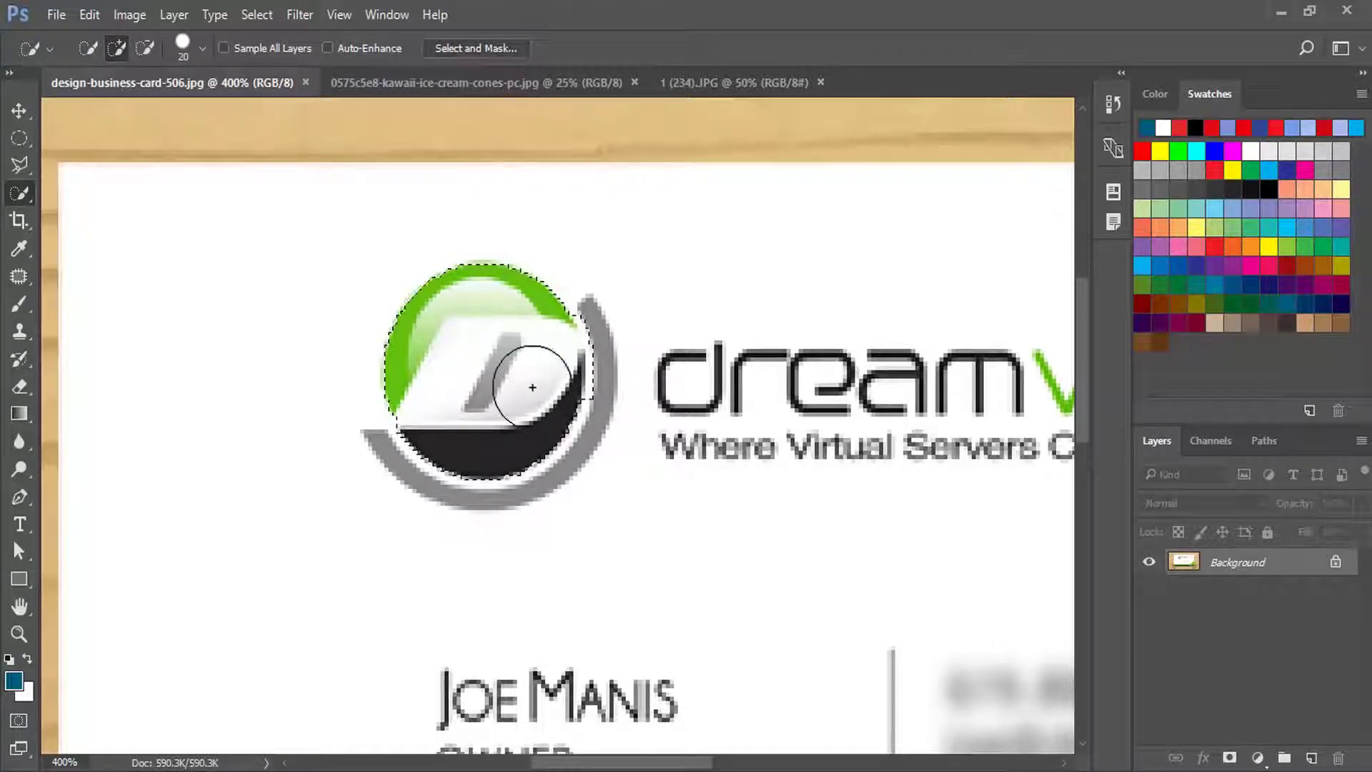
drag(493, 417, 429, 388)
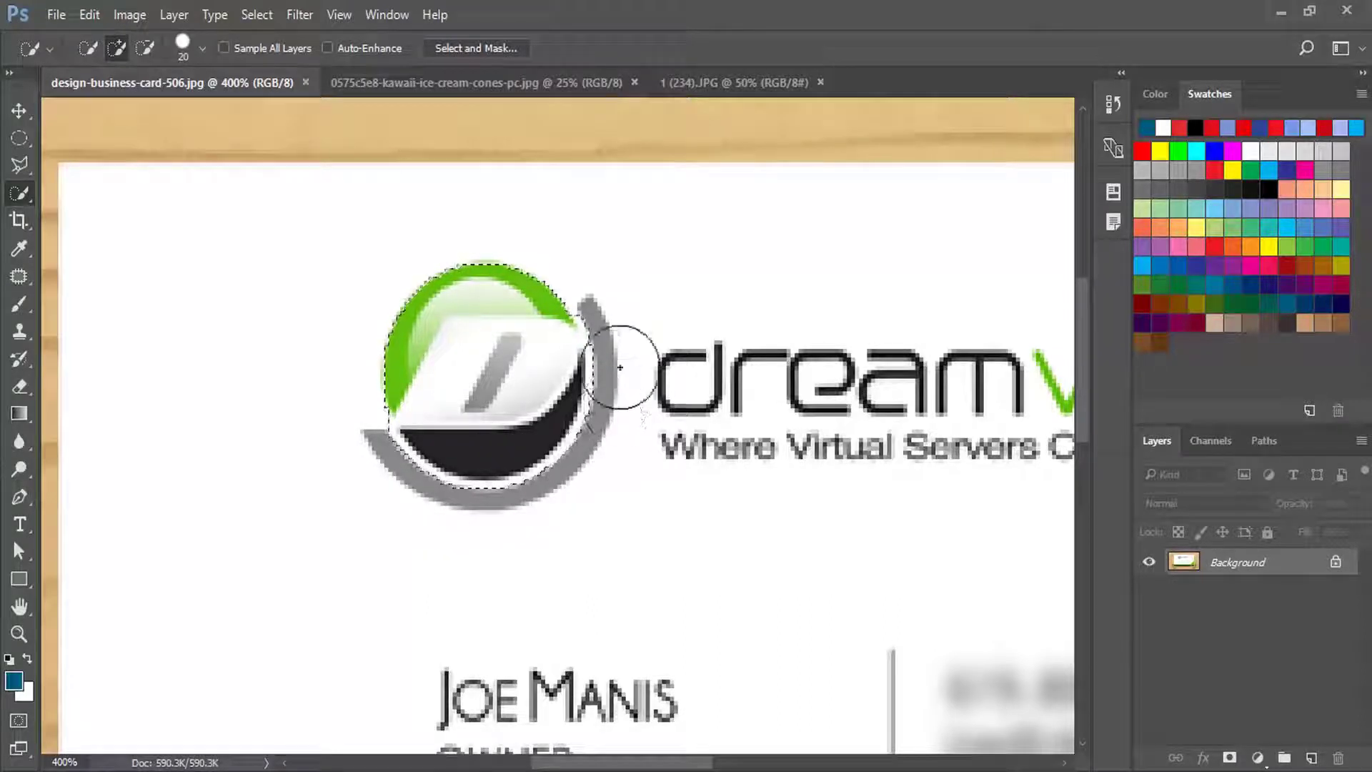
key(z)
click(566, 393)
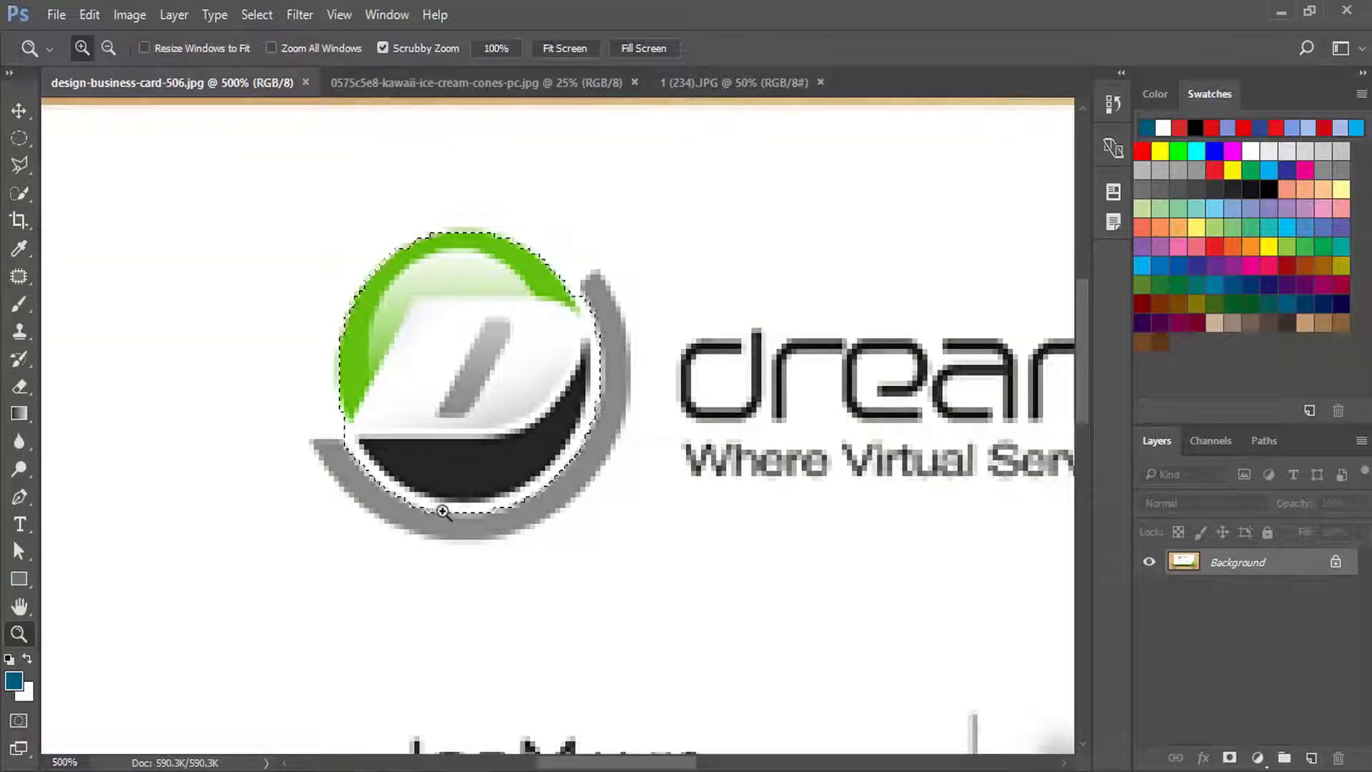
- Alt-subtract the stray area below the logo's black base from the quick selection
key(w)
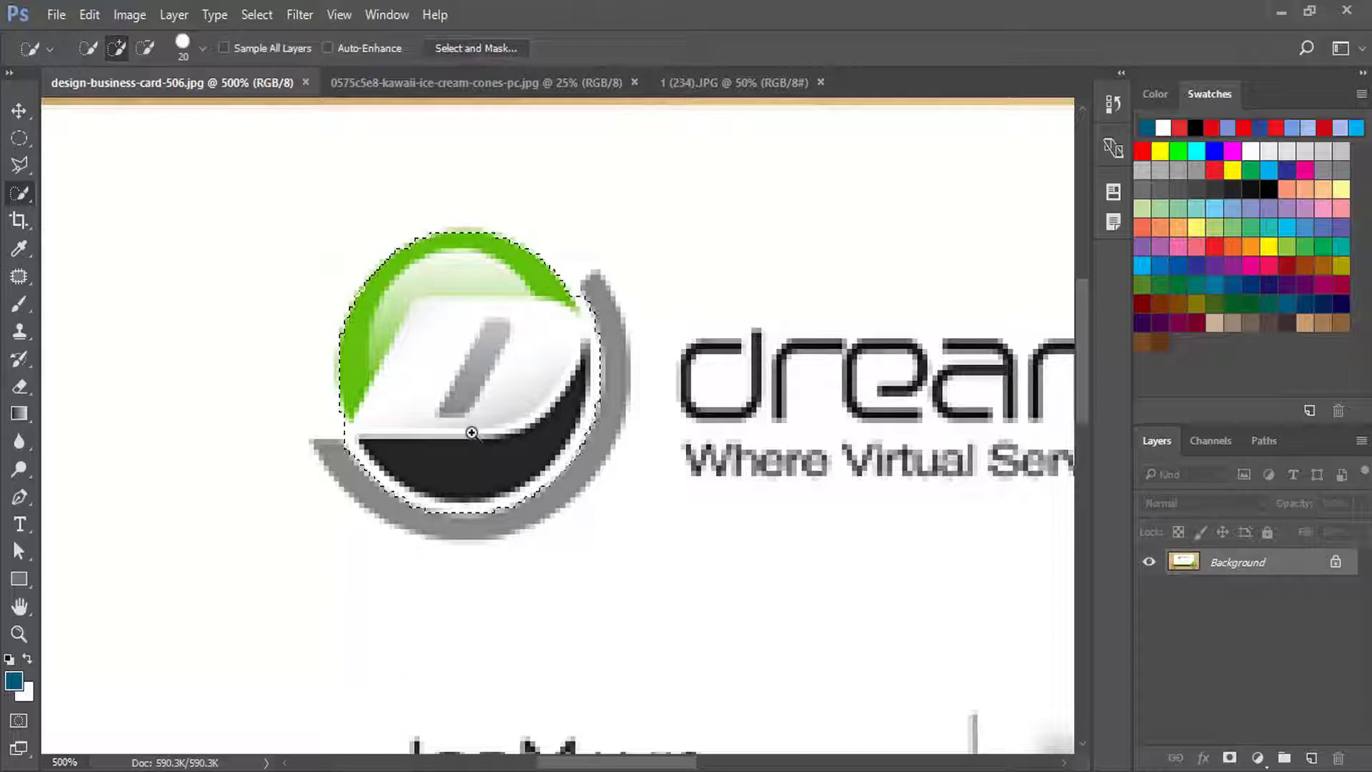
right_click(22, 195)
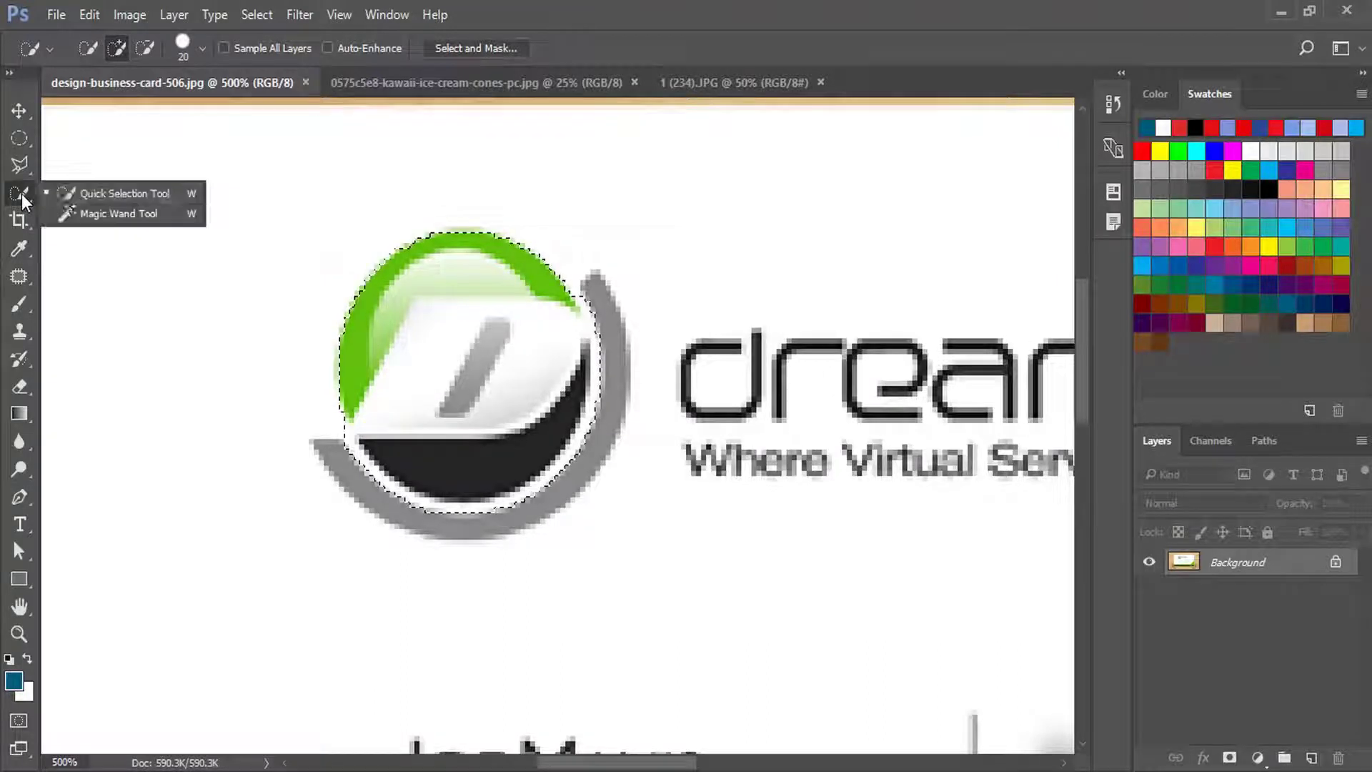
click(110, 197)
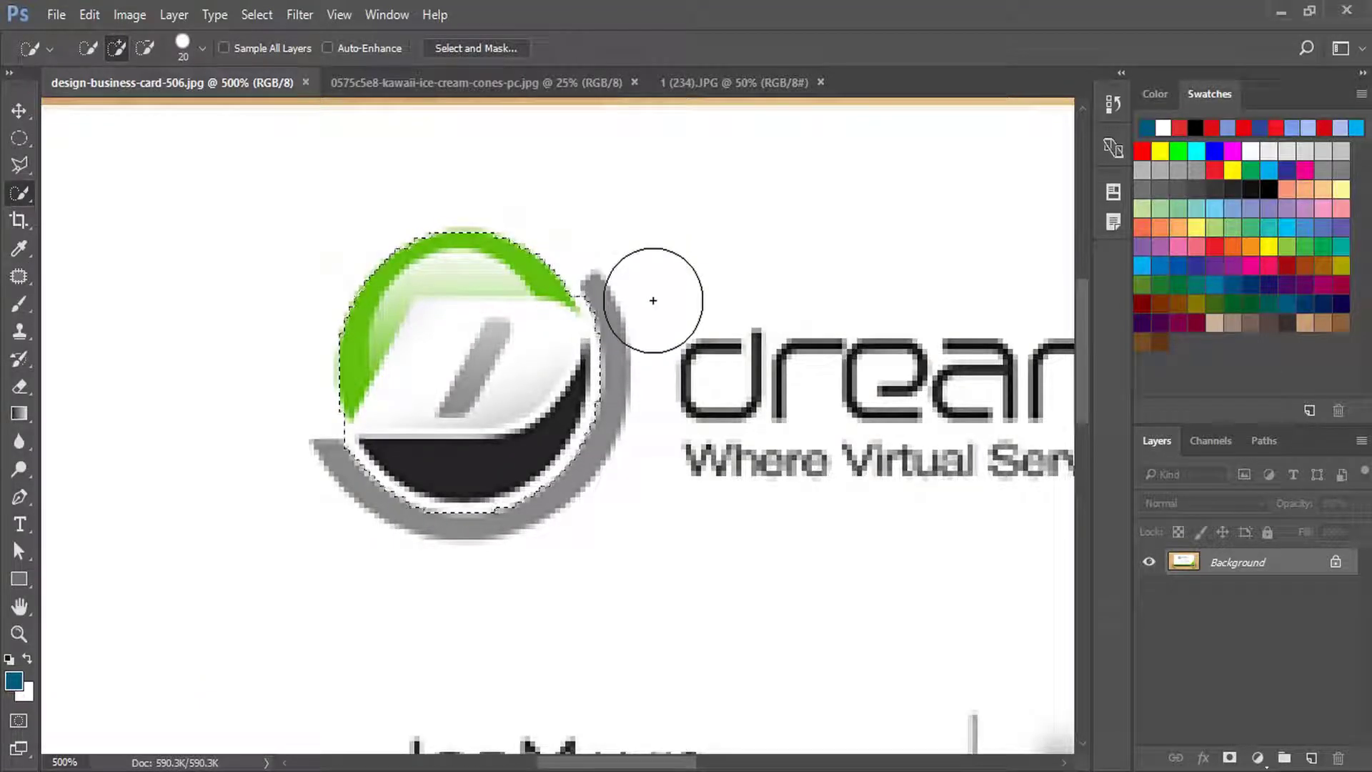
key(alt)
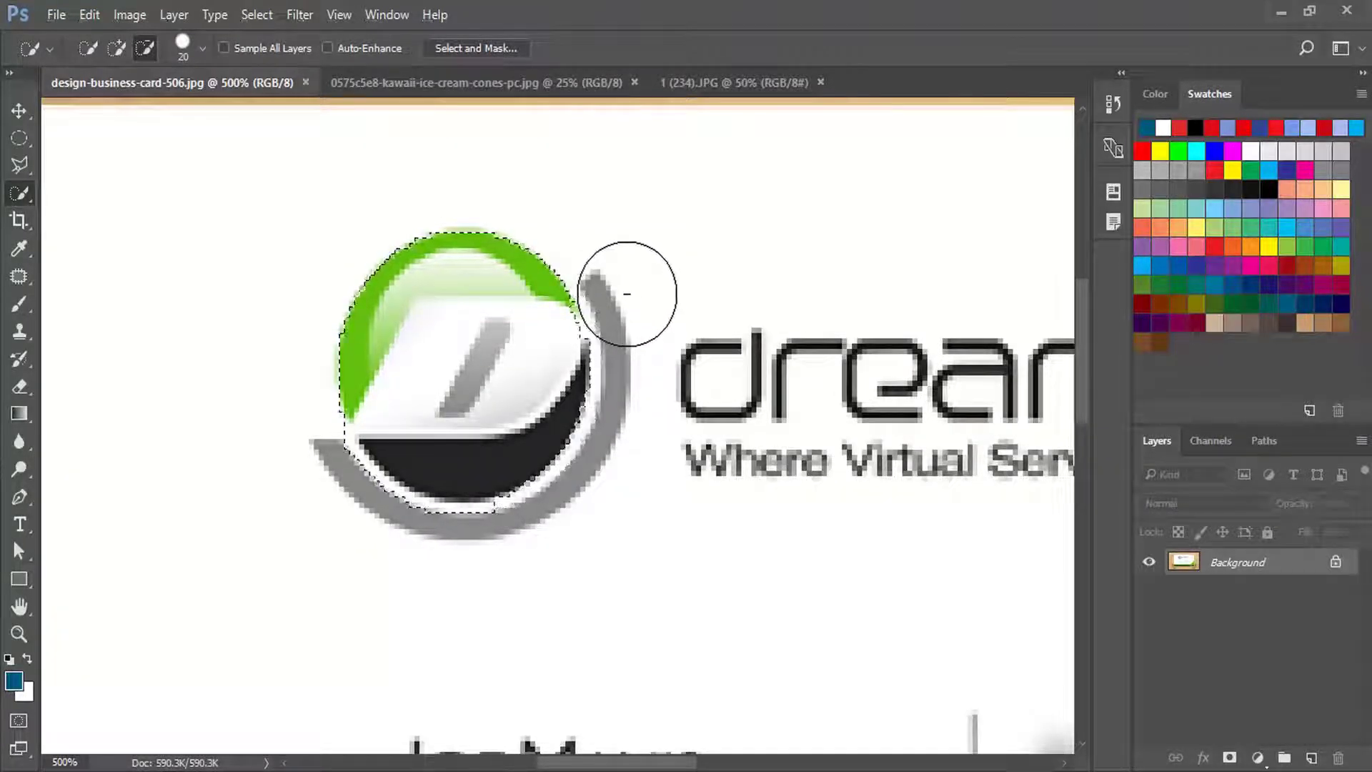
mouse_move(511, 551)
mouse_down()
mouse_move(372, 533)
mouse_move(290, 443)
mouse_up()
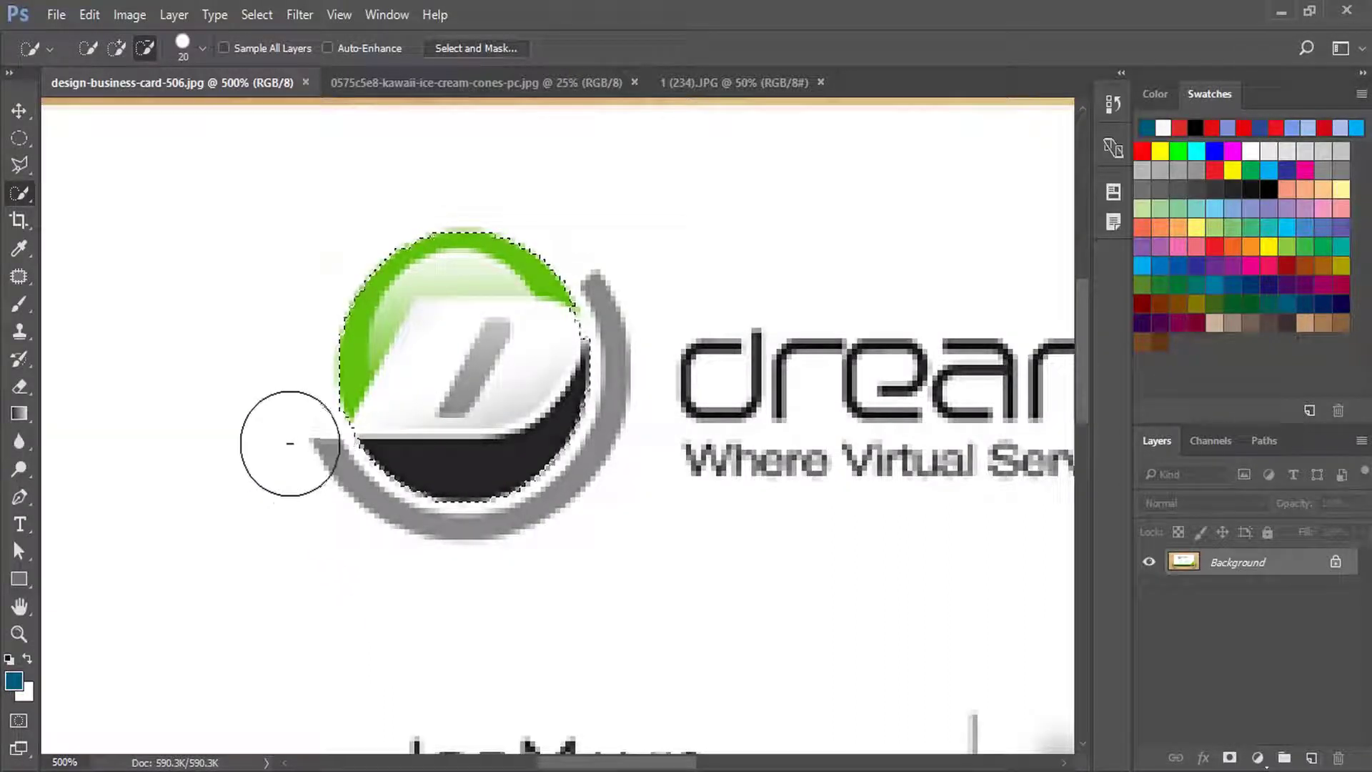
key(alt)
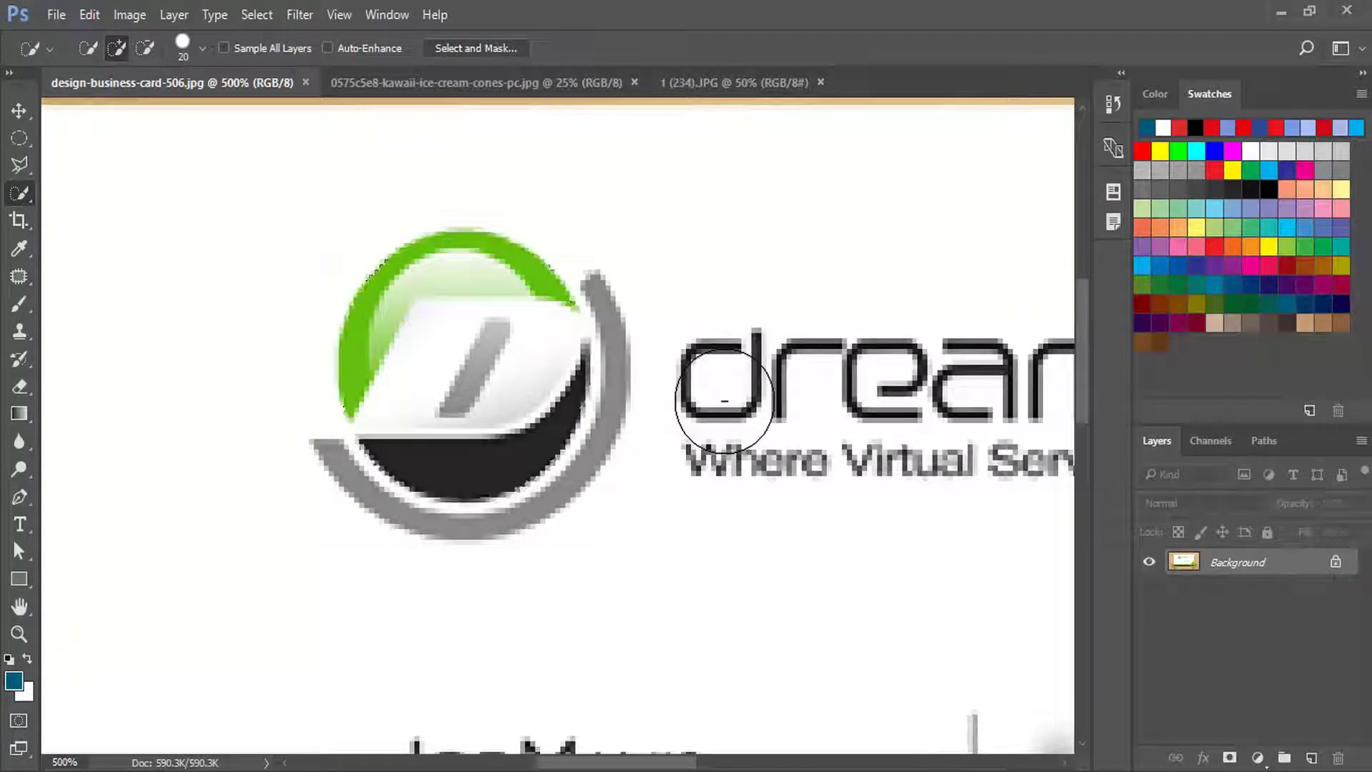
- Scroll the view down away from the logo
alt+scroll(724, 401, down, 1)
alt+scroll(724, 401, down, 1)
alt+scroll(724, 401, down, 1)
alt+scroll(724, 401, down, 1)
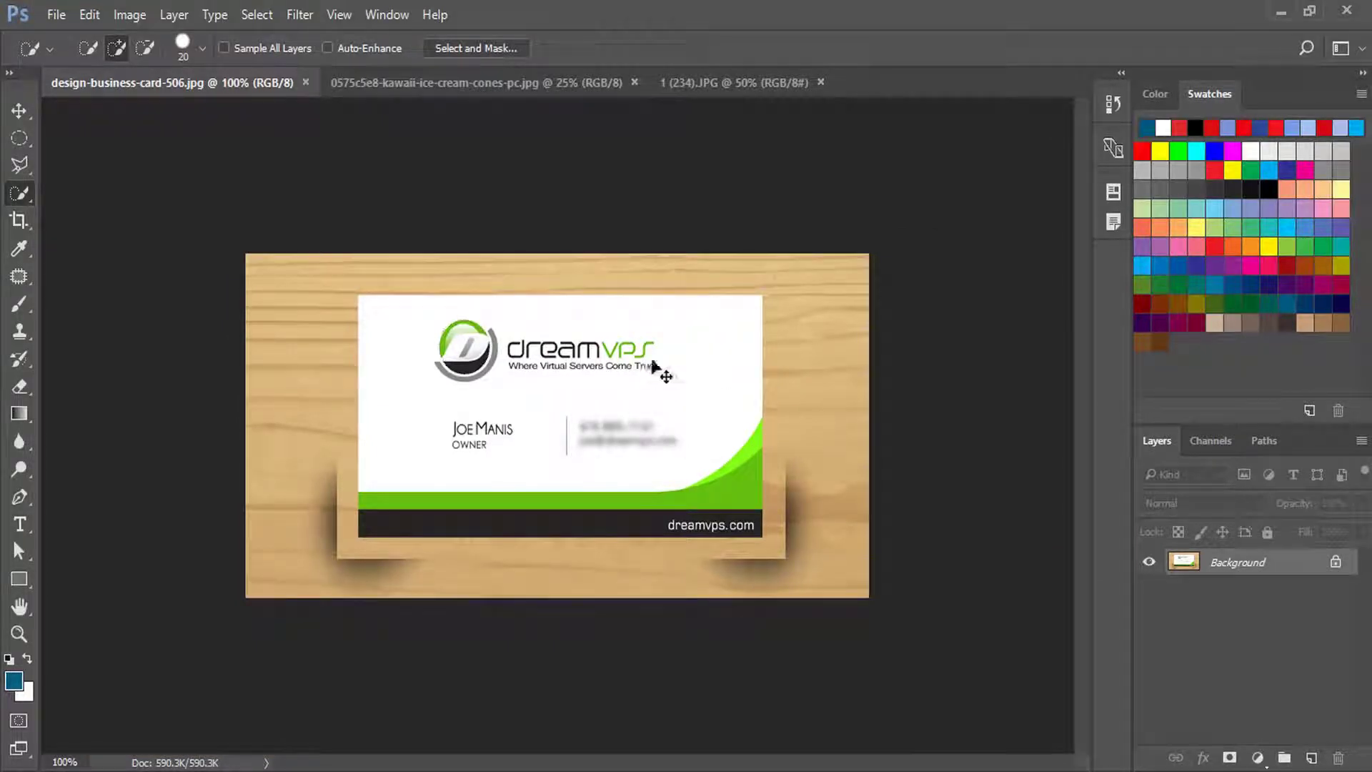
- Zoom to 200% and quick-select the entire card, including text and dark footer bar
key(z)
click(603, 359)
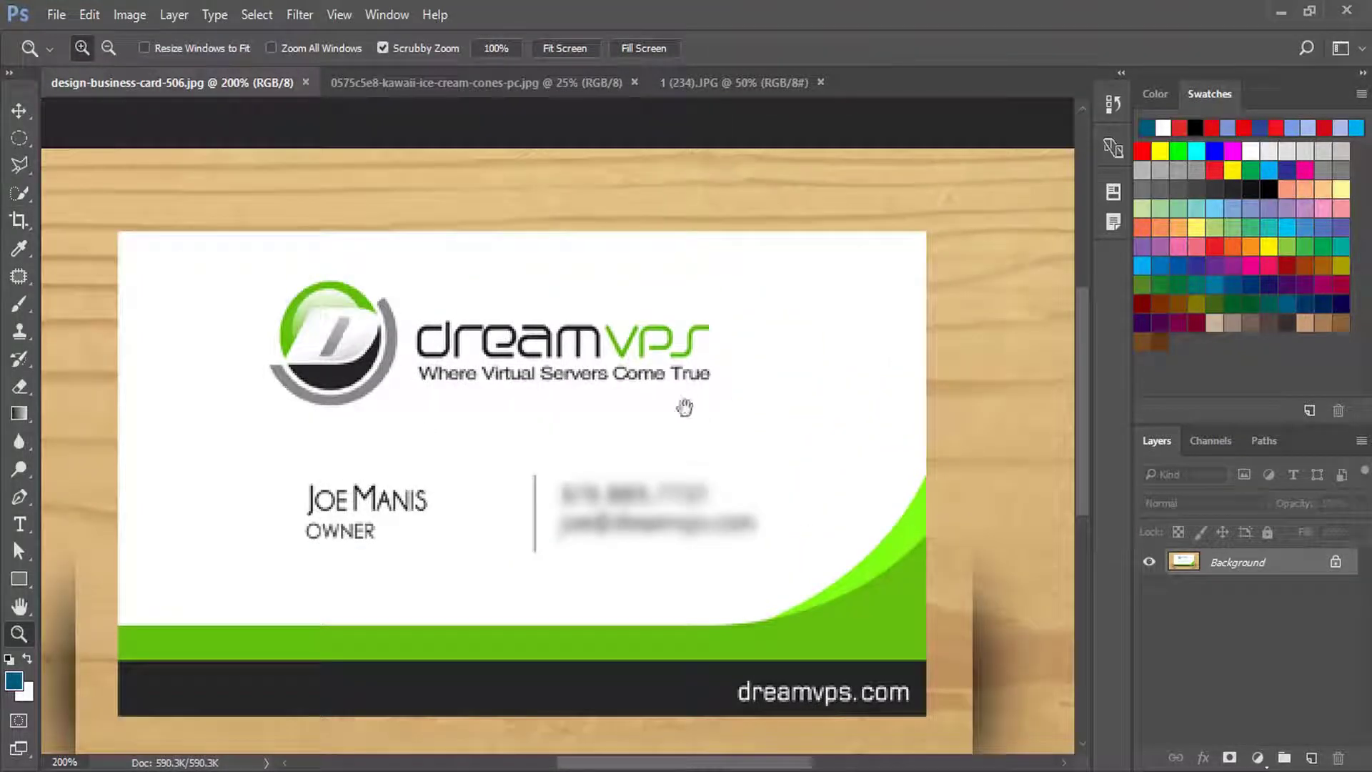
drag(690, 405, 743, 367)
key(w)
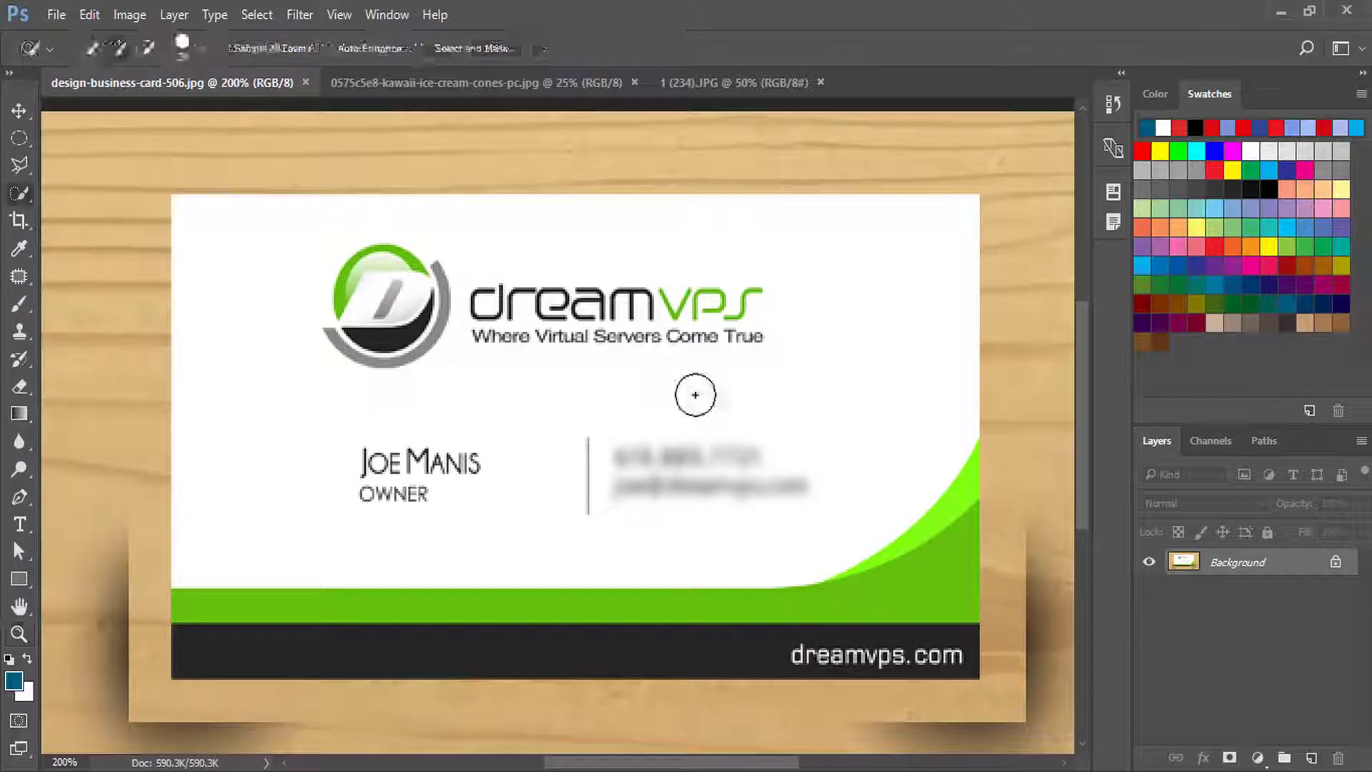
drag(563, 343, 821, 288)
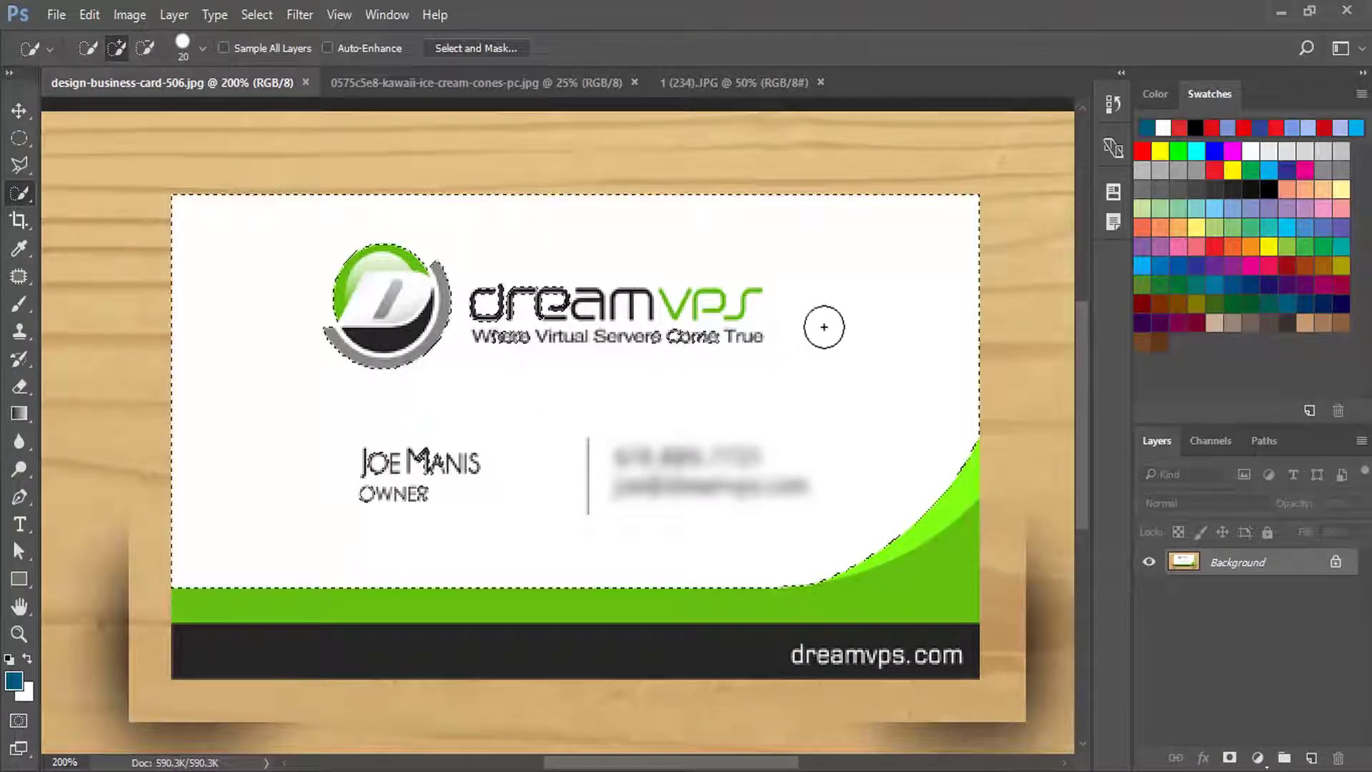
drag(576, 328, 779, 300)
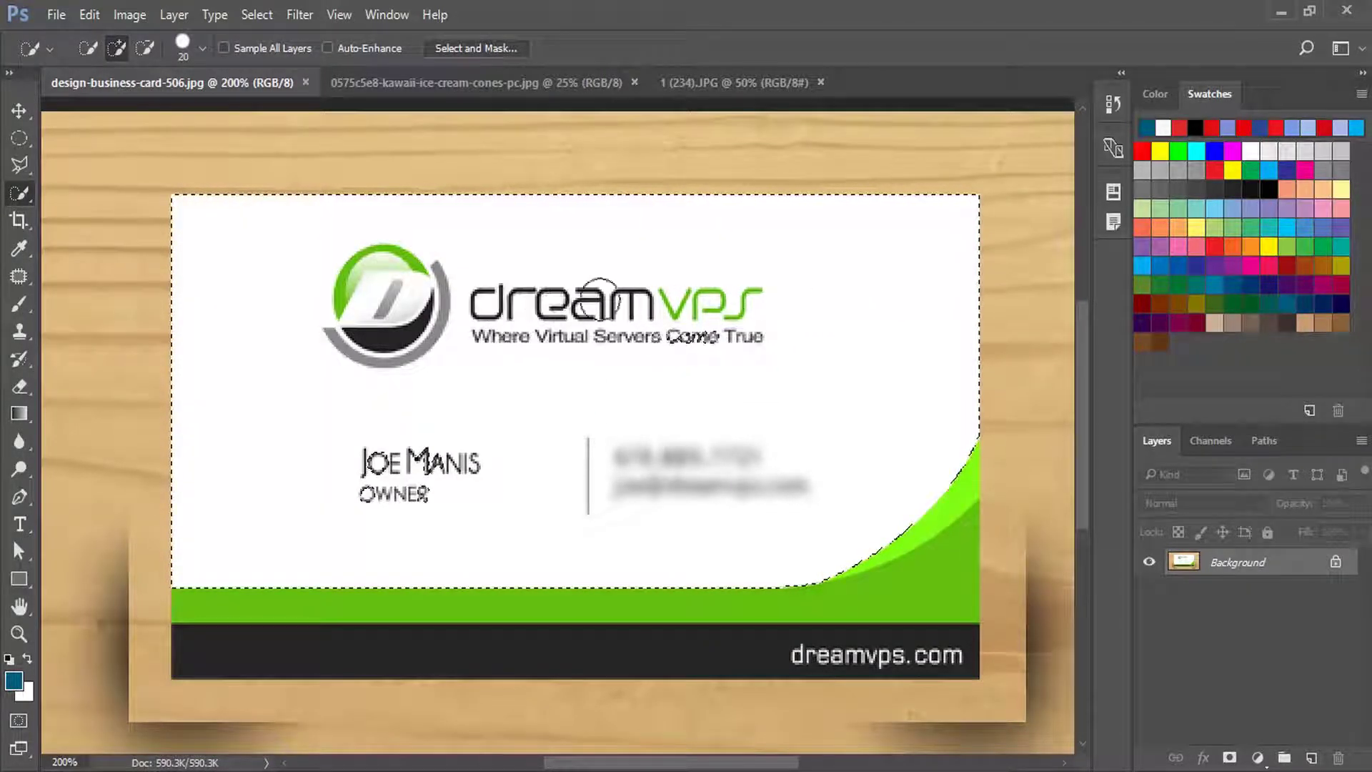
drag(441, 433, 923, 612)
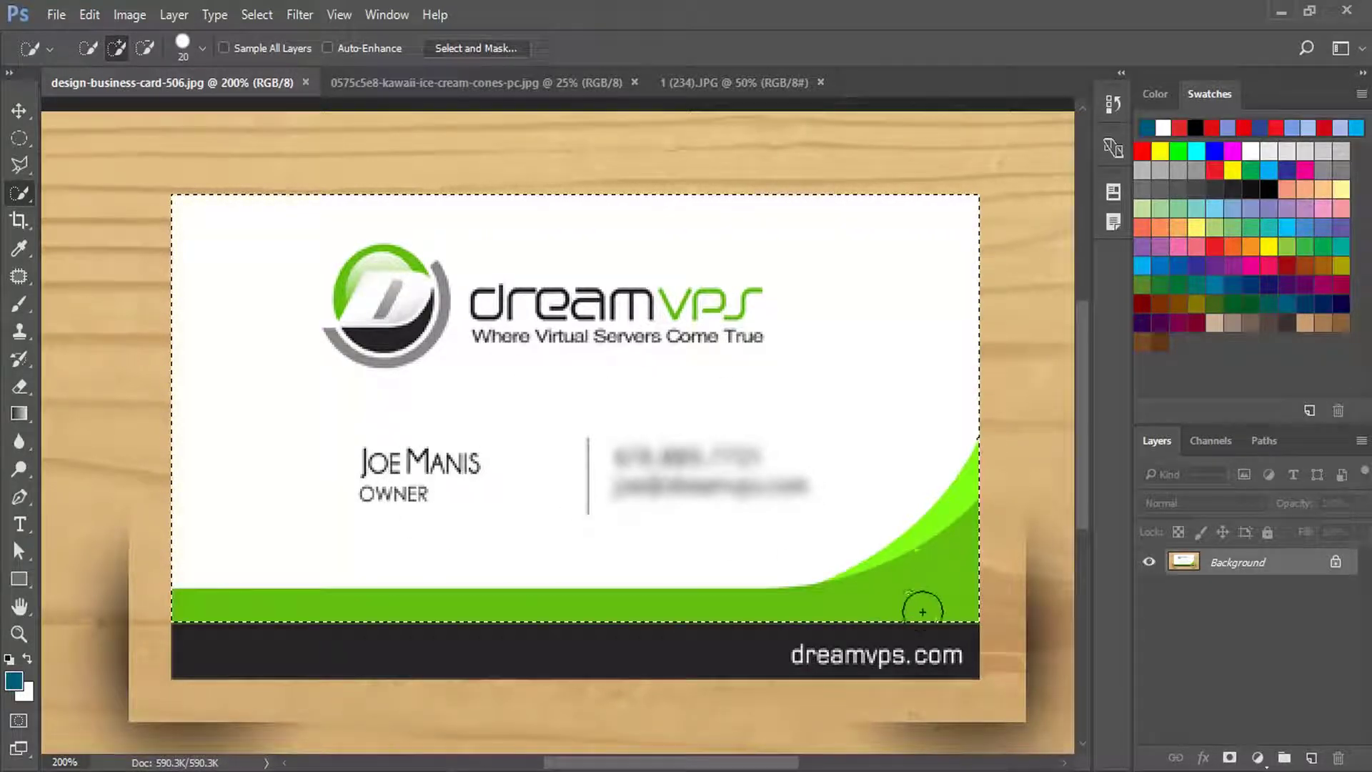
drag(886, 655, 814, 656)
drag(822, 655, 691, 655)
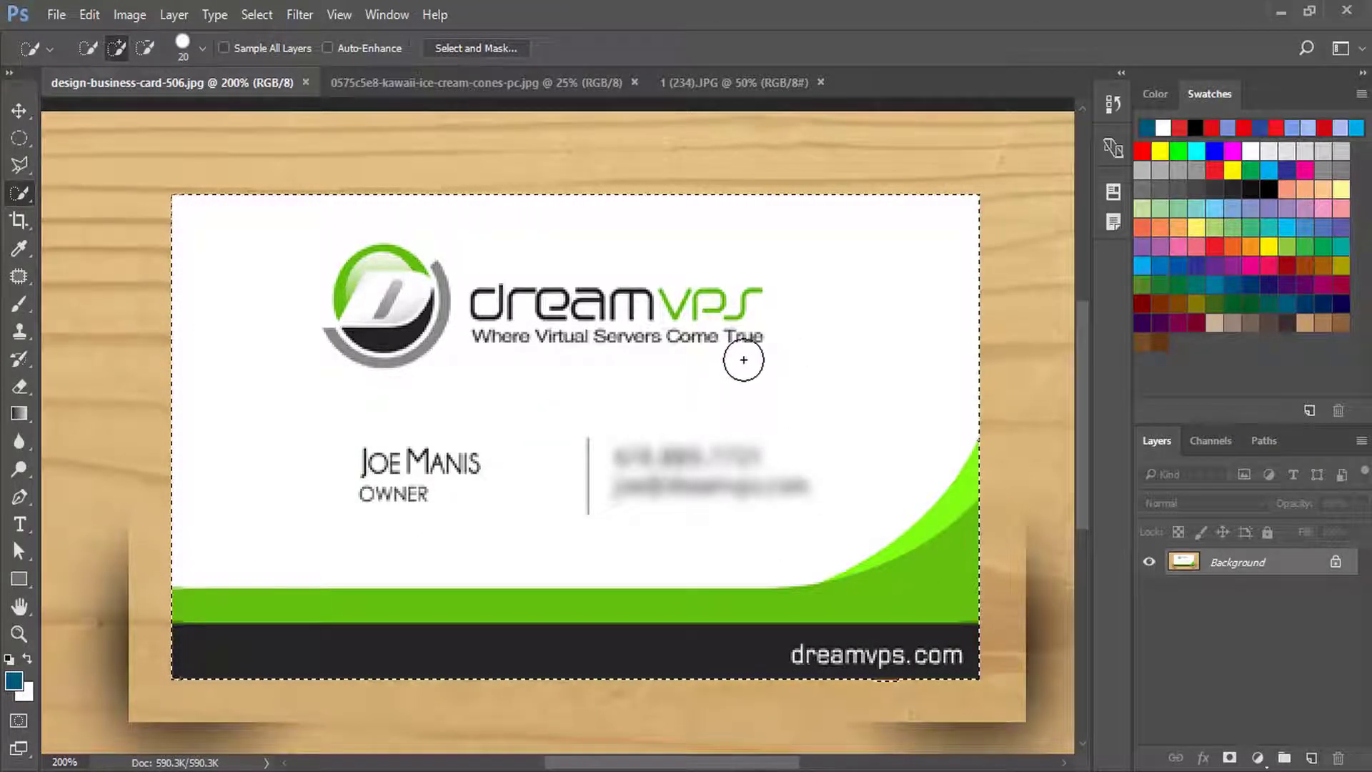
- Copy the selected card onto a new Layer 1 and test-move it
key(ctrl+j)
key(v)
mouse_move(743, 368)
mouse_down()
mouse_move(762, 317)
mouse_move(700, 204)
mouse_up()
- Undo the test move and reposition the Layer 1 card copy left, then right
key(ctrl+z)
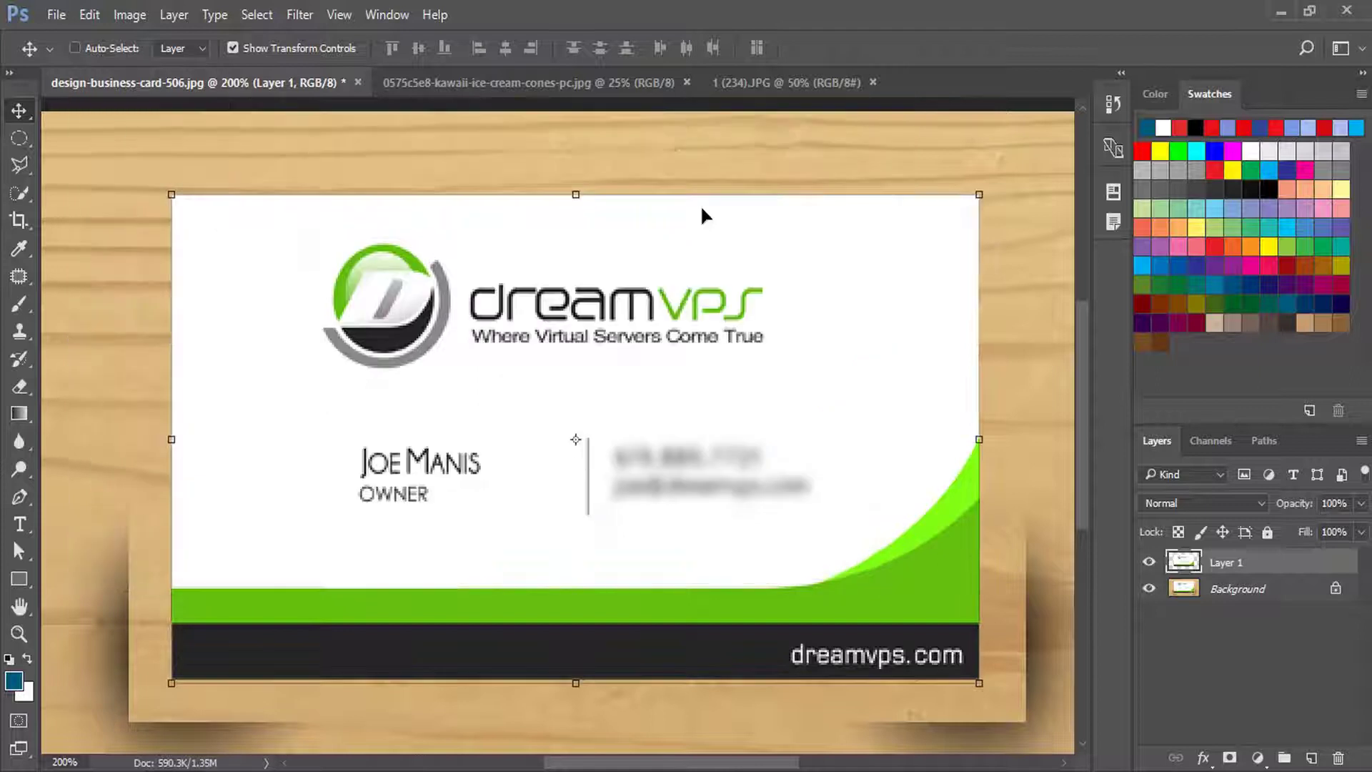
drag(780, 309, 628, 275)
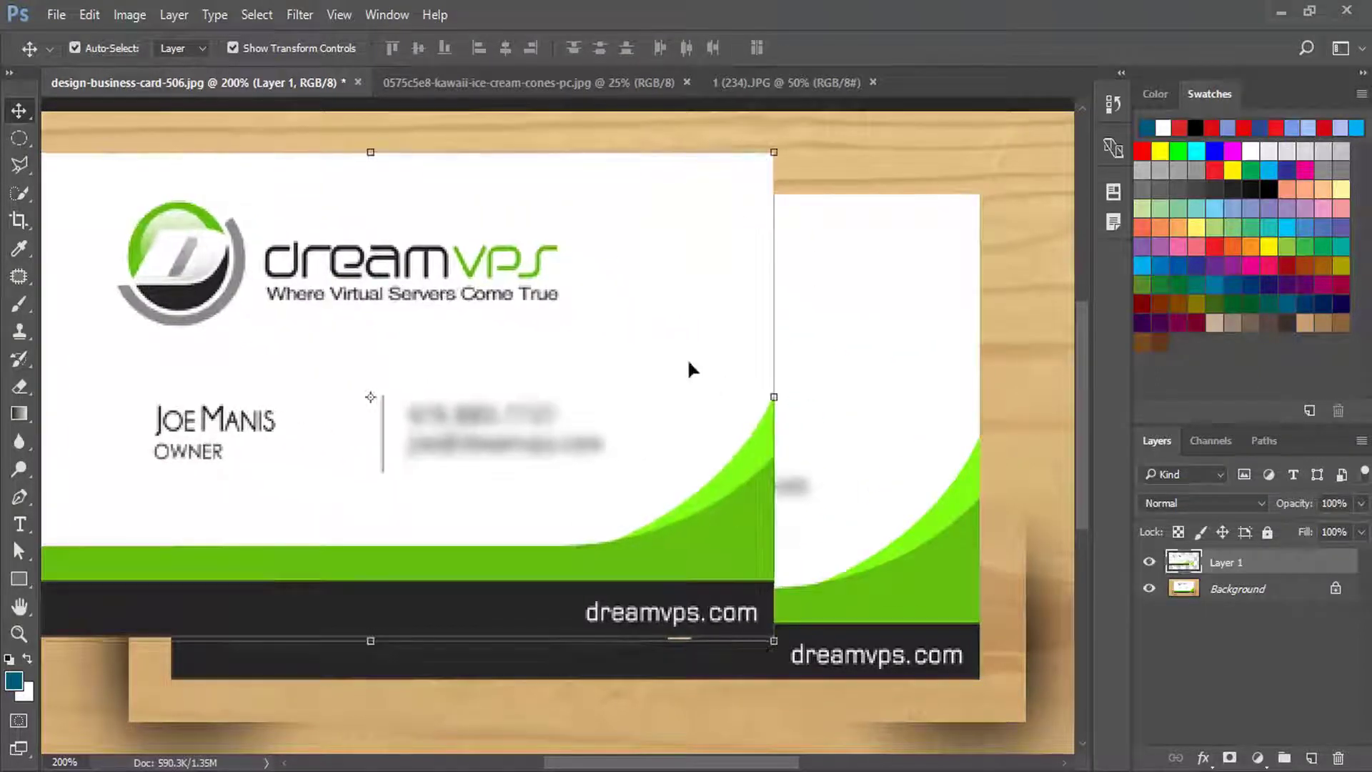
drag(689, 367, 771, 353)
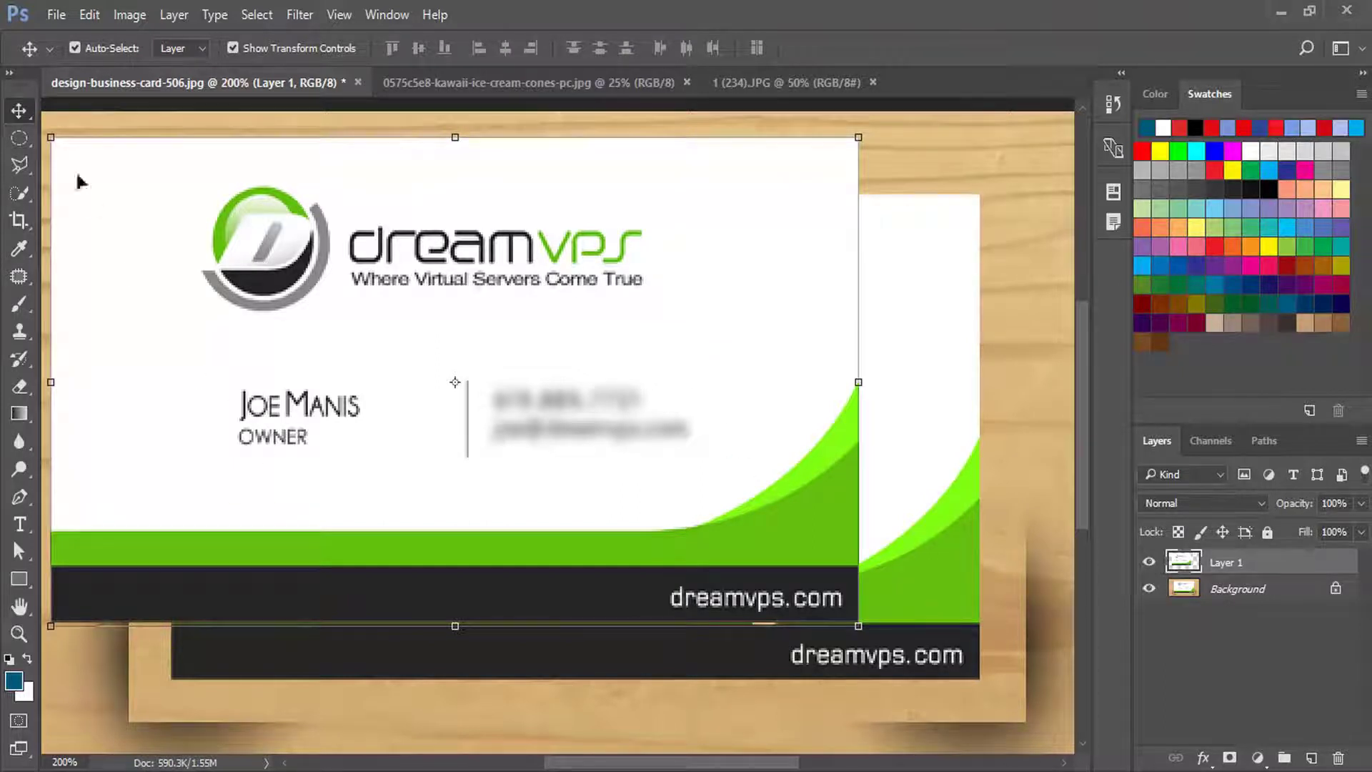
- Delete a tall rectangular strip from the copy's right side, then restore it
right_click(15, 138)
click(87, 135)
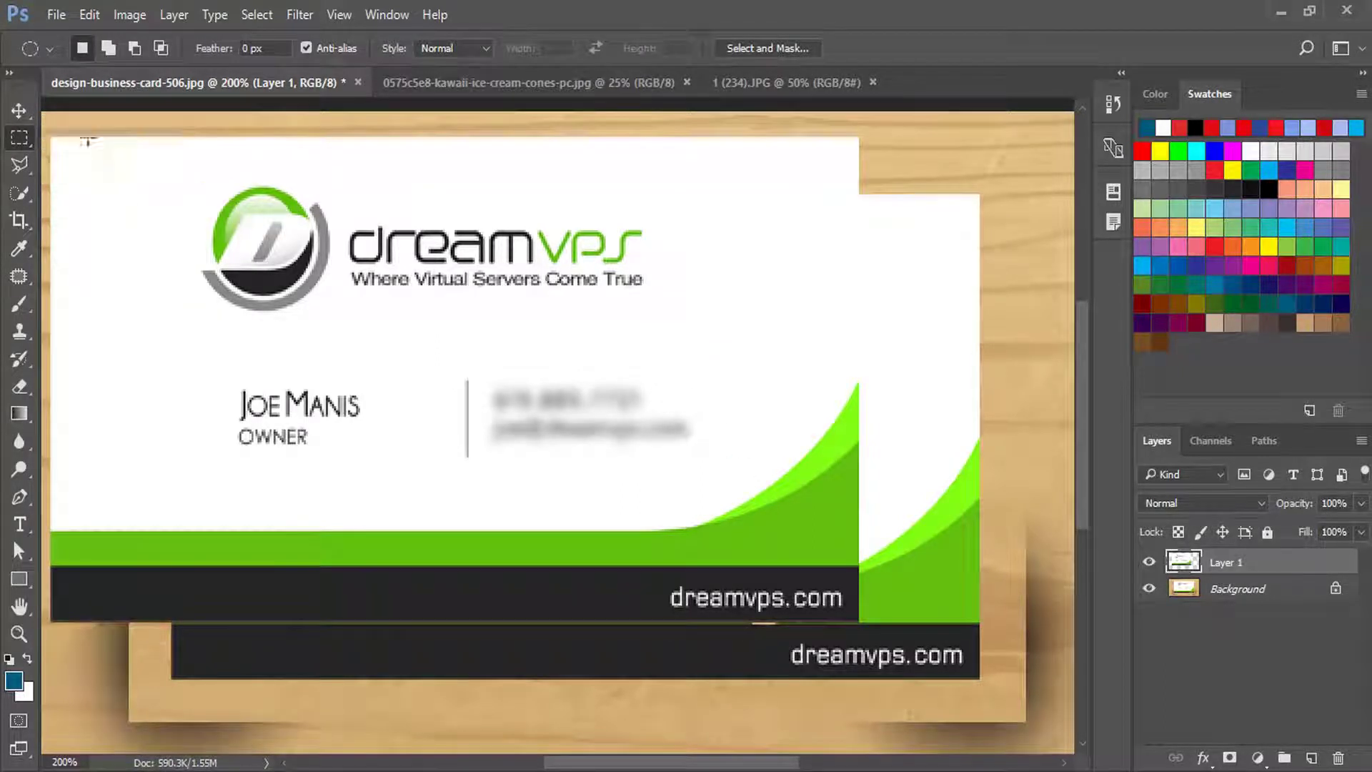
mouse_move(908, 129)
mouse_down()
mouse_move(694, 645)
mouse_move(692, 625)
mouse_up()
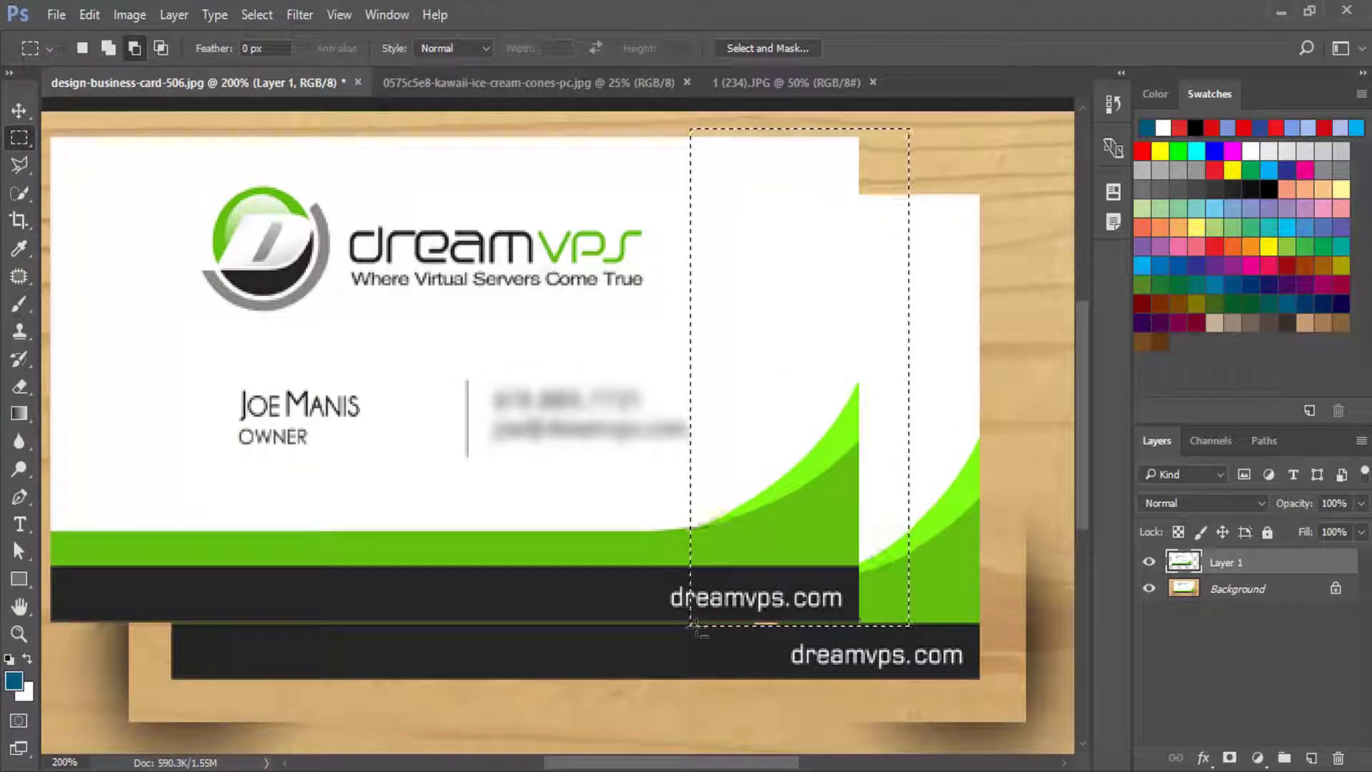
key(Delete)
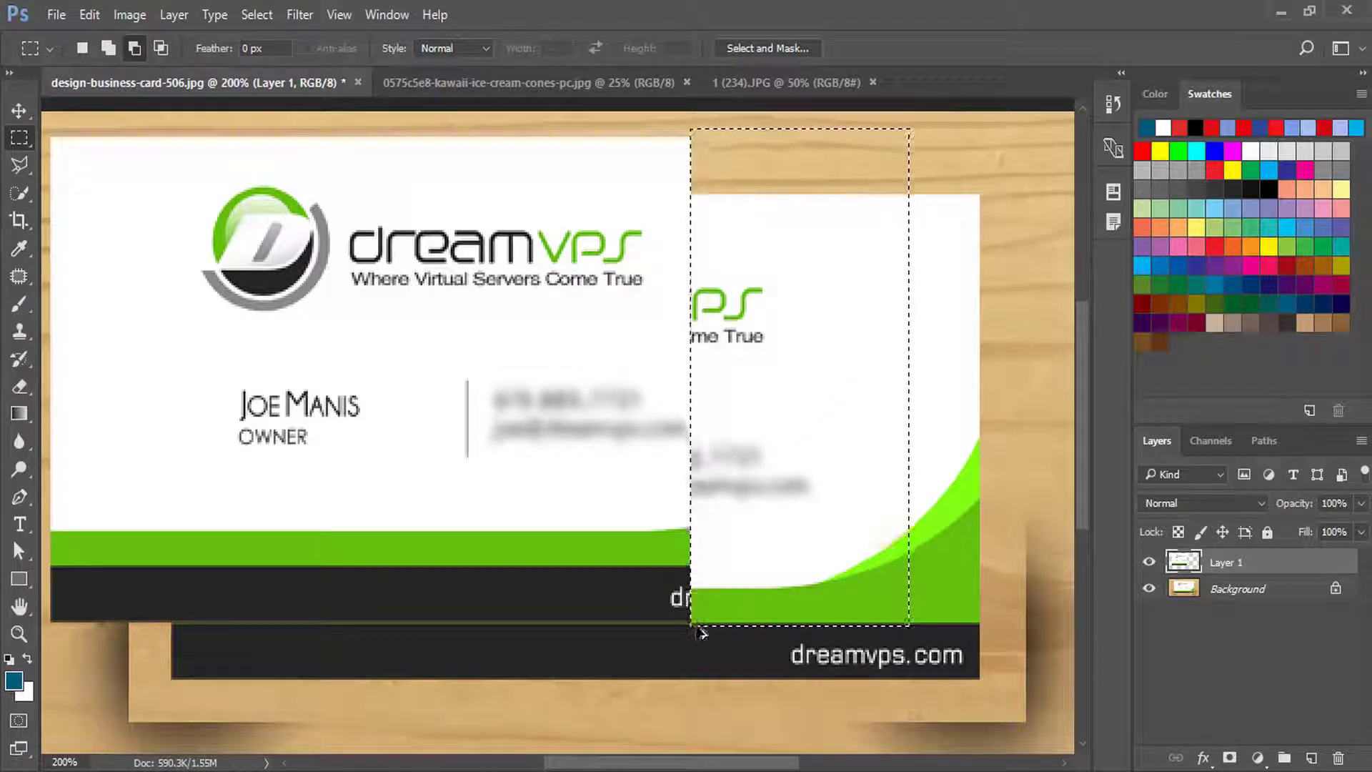
key(ctrl+d)
key(ctrl+alt+z)
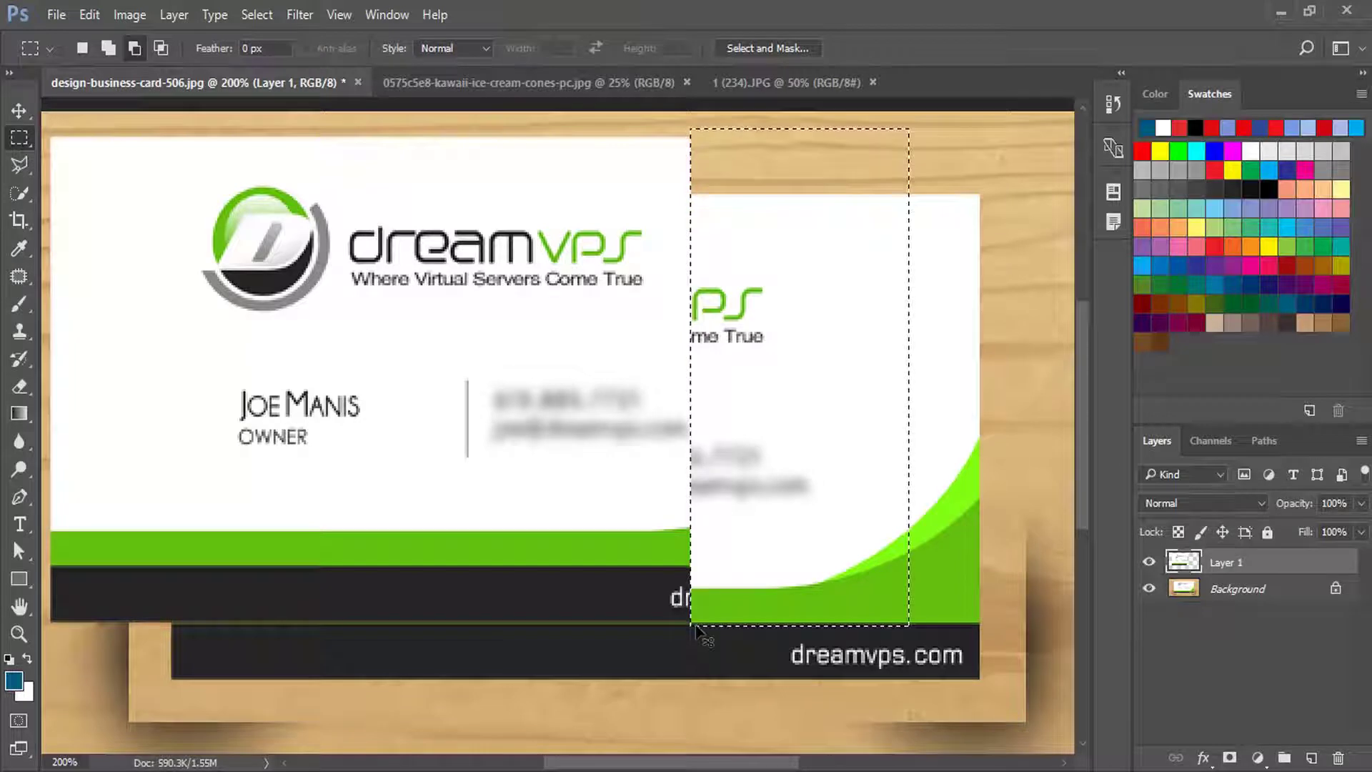
key(ctrl+alt+z)
- Move the card copy down and right, then delete the Layer 1 copy
key(v)
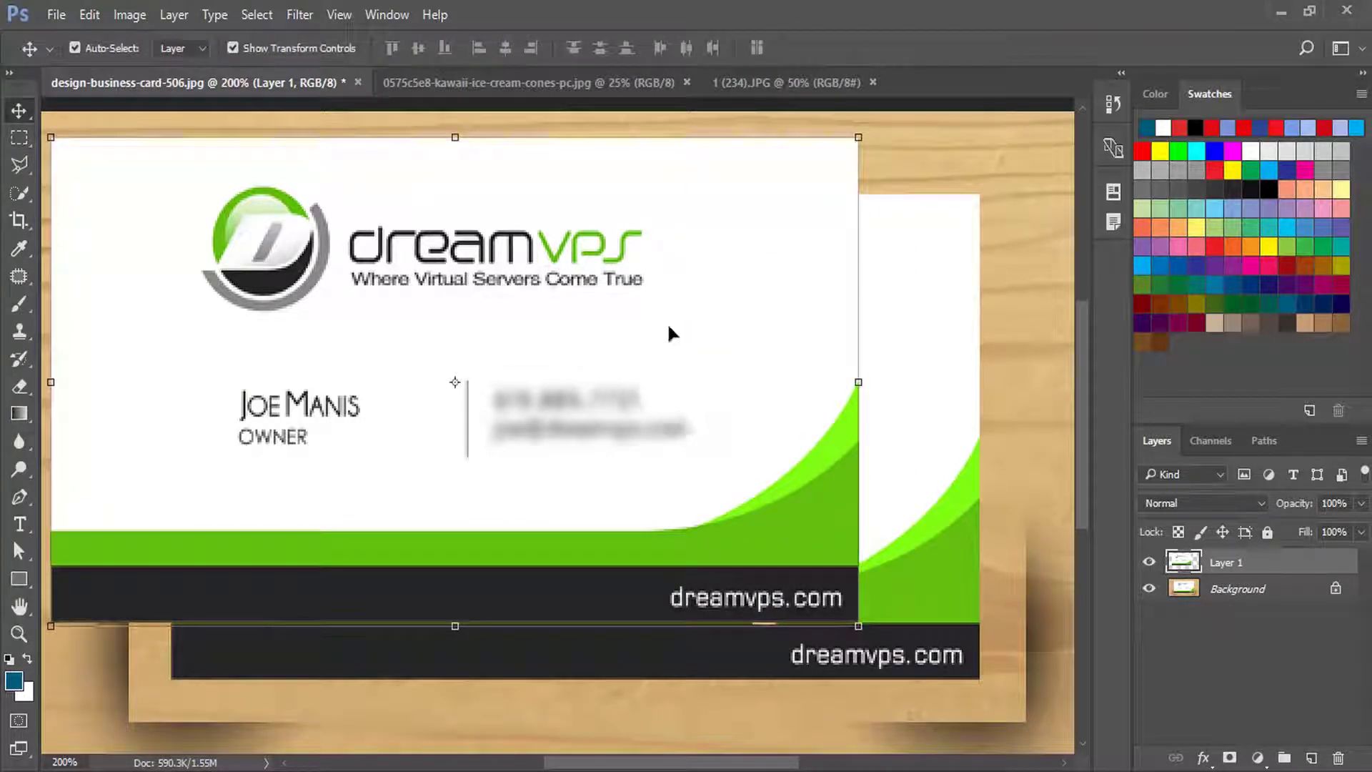
drag(668, 331, 727, 414)
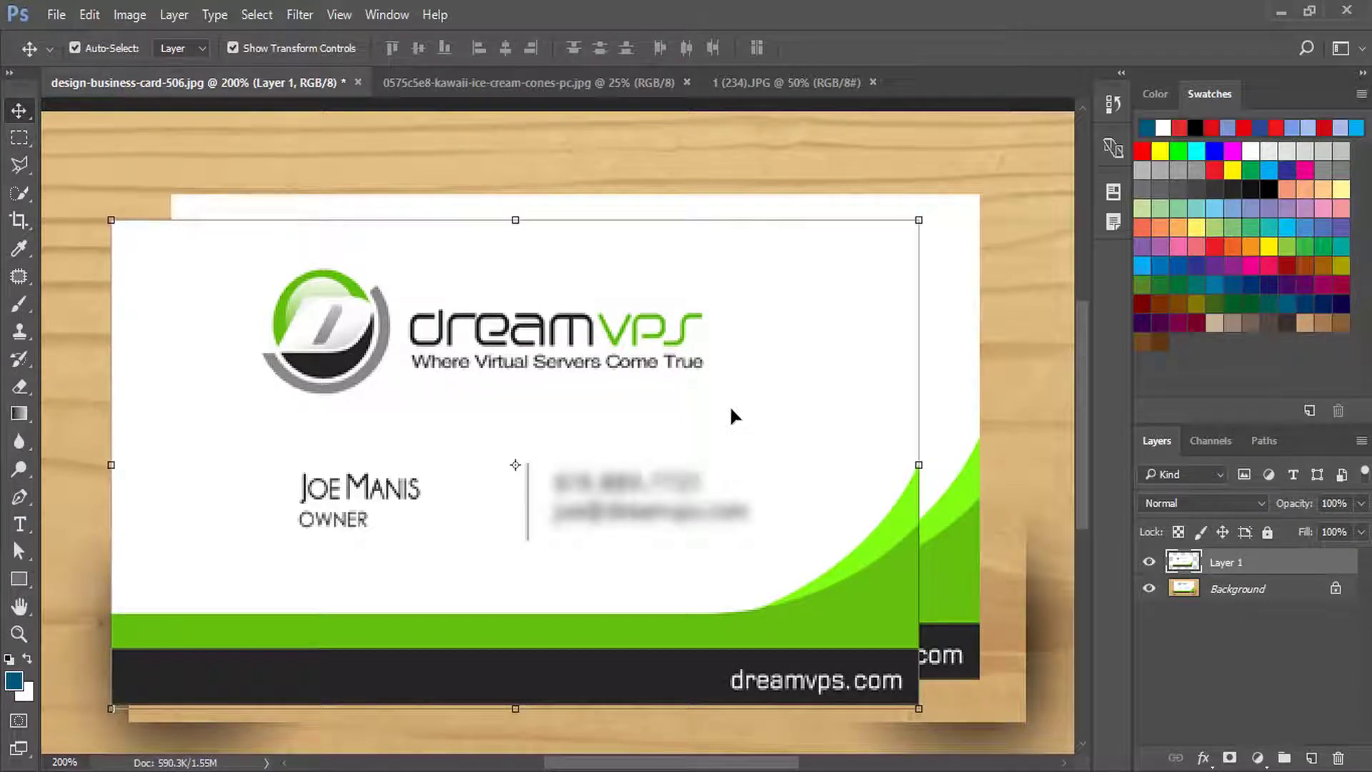
key(Delete)
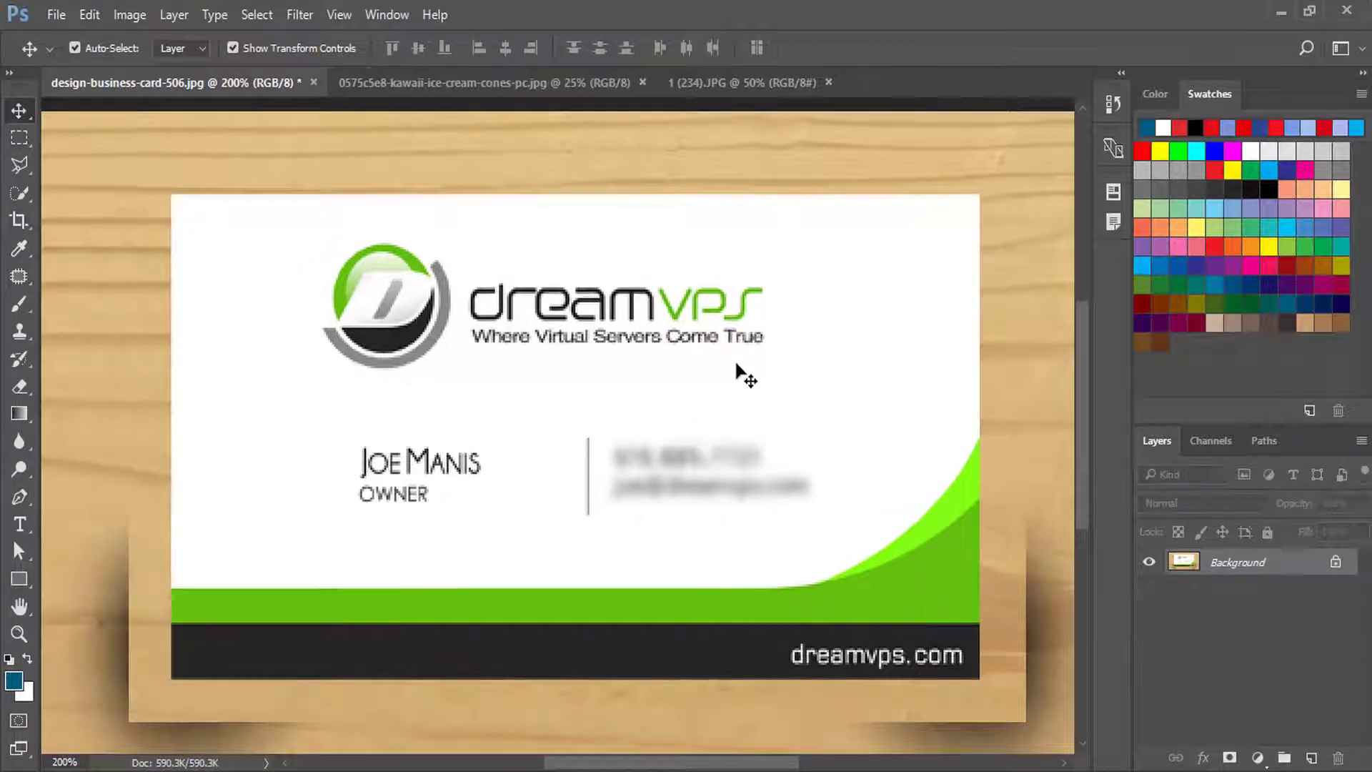
- Switch to the ice-cream-cones image and zoom in on the cones
click(576, 80)
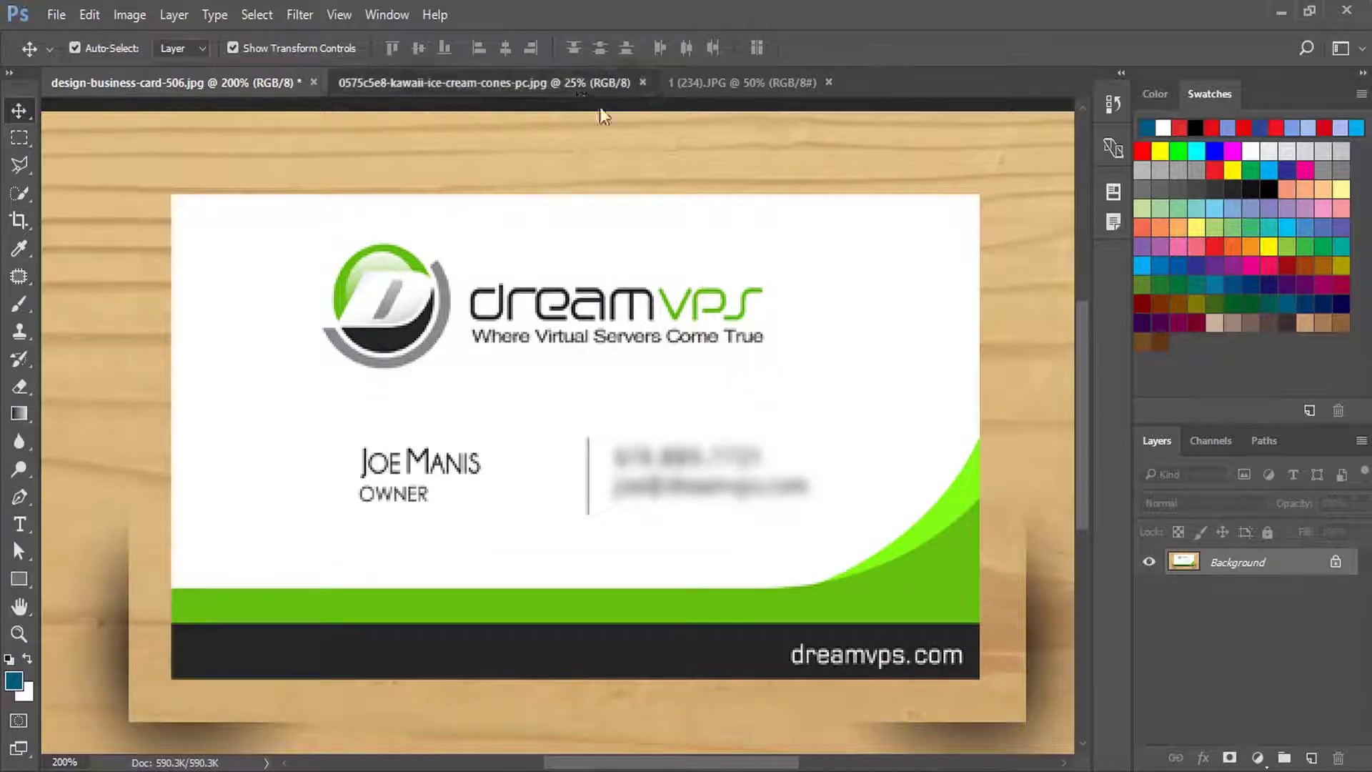
key(z)
click(594, 390)
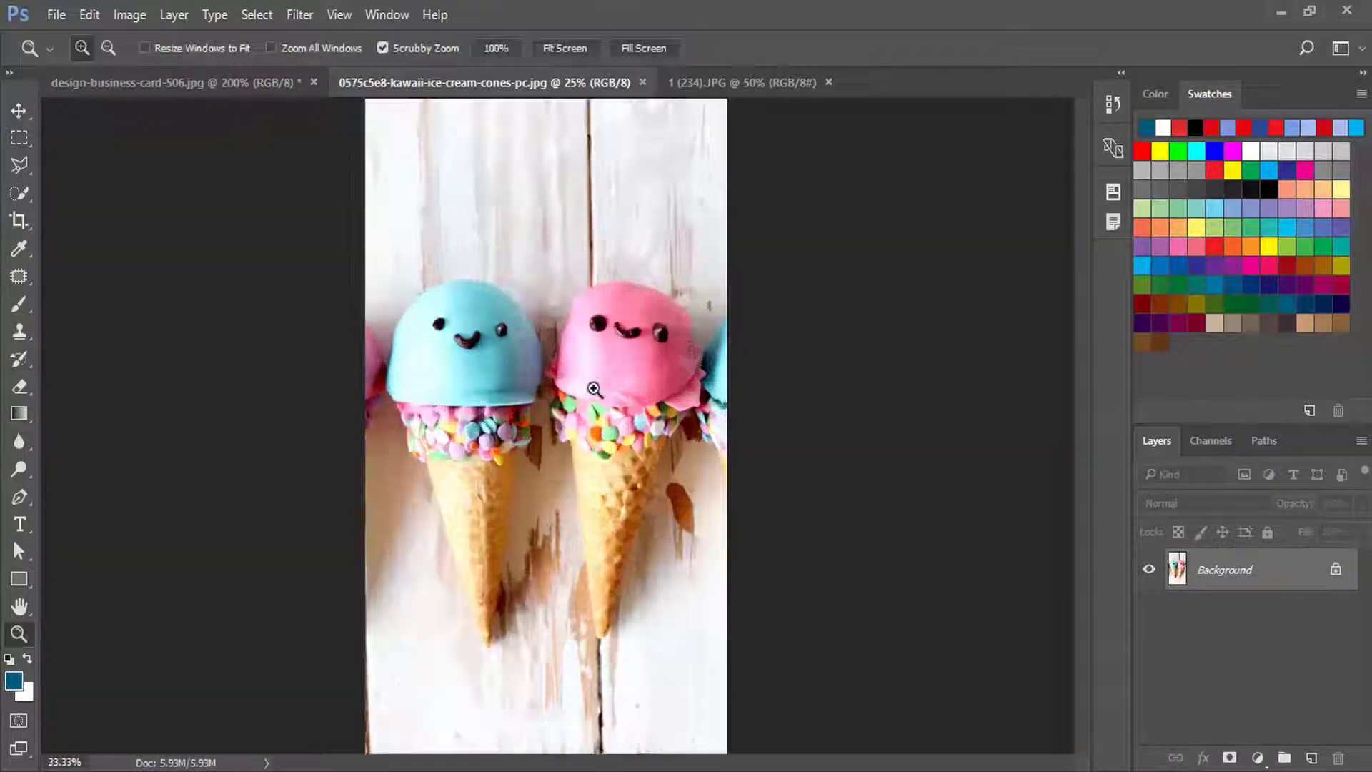
click(625, 365)
drag(627, 359, 618, 322)
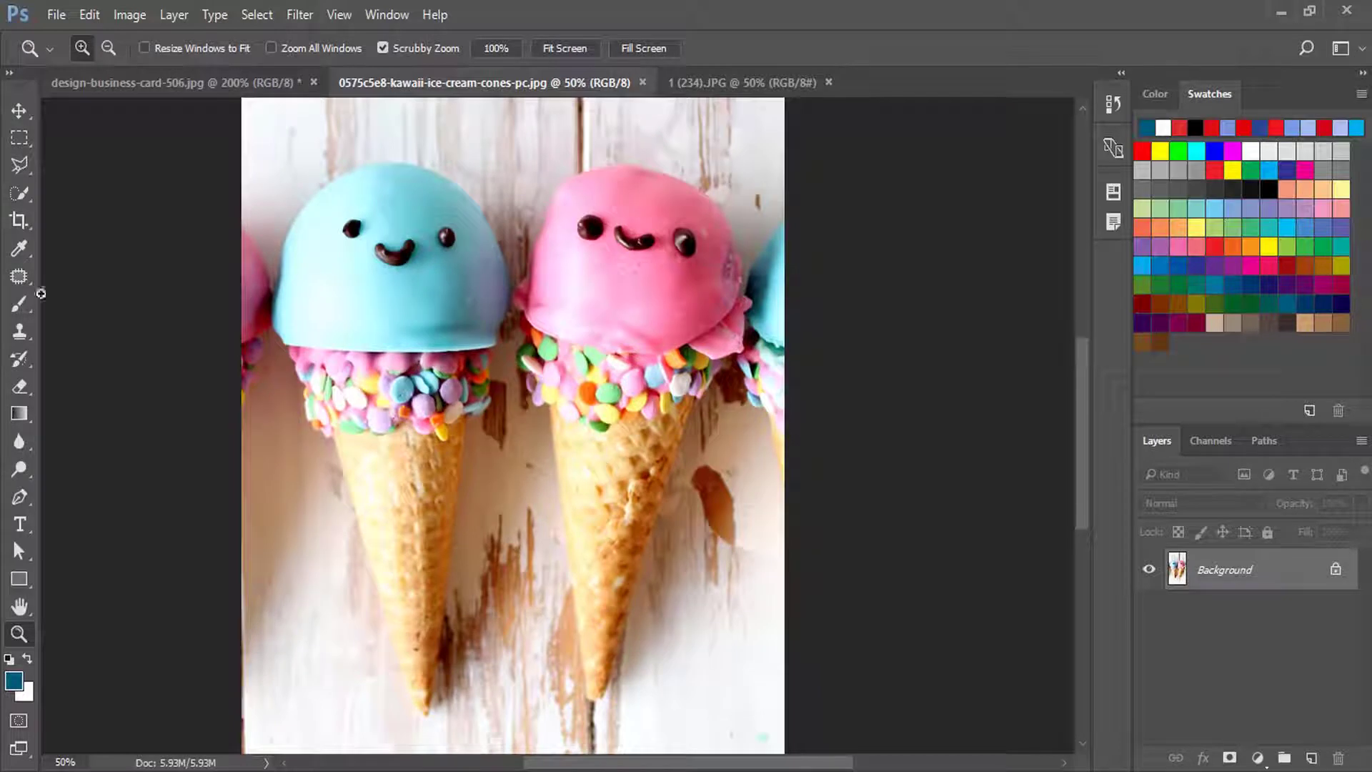
- Quick-select the pink cone from scoop to sprinkles, then zoom to 100% on its edge
right_click(18, 188)
click(79, 199)
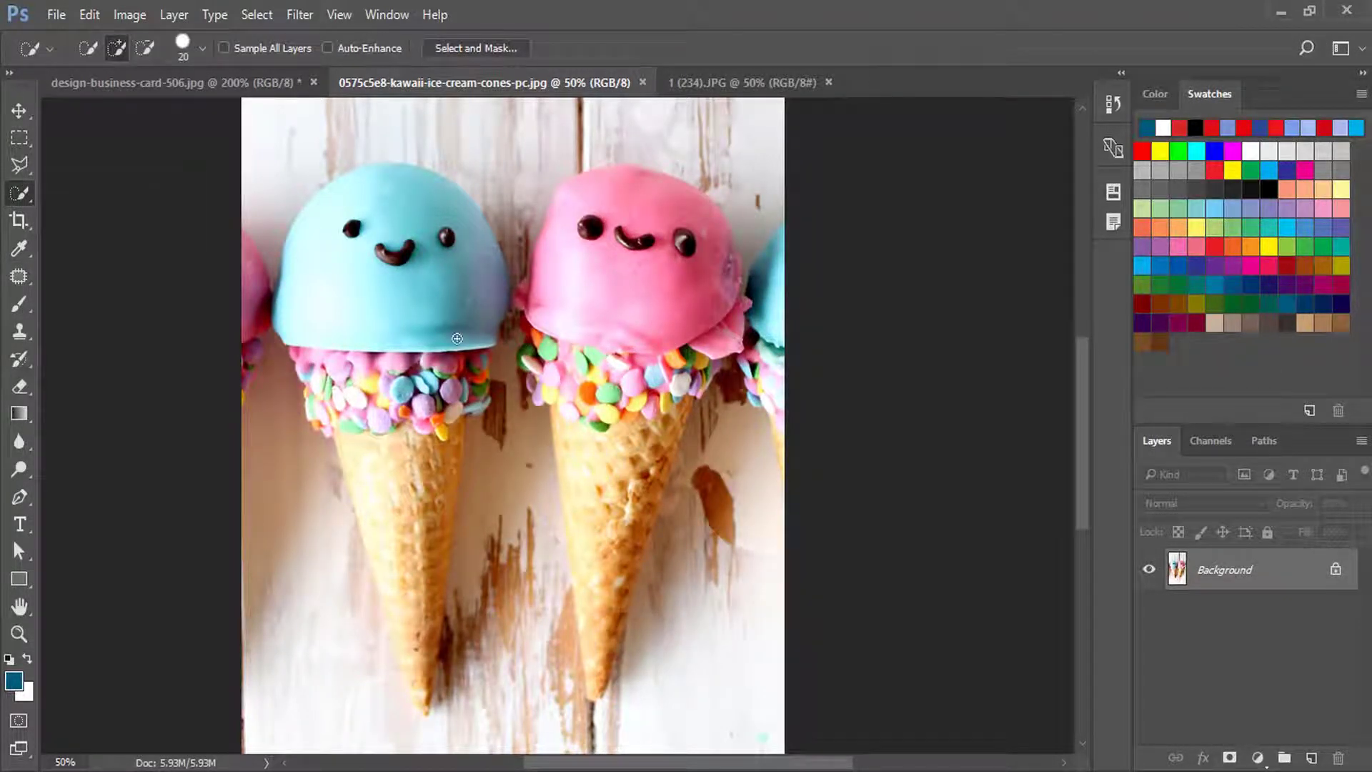
key(bracketright)
mouse_move(670, 251)
mouse_down()
mouse_move(602, 653)
mouse_move(668, 411)
mouse_up()
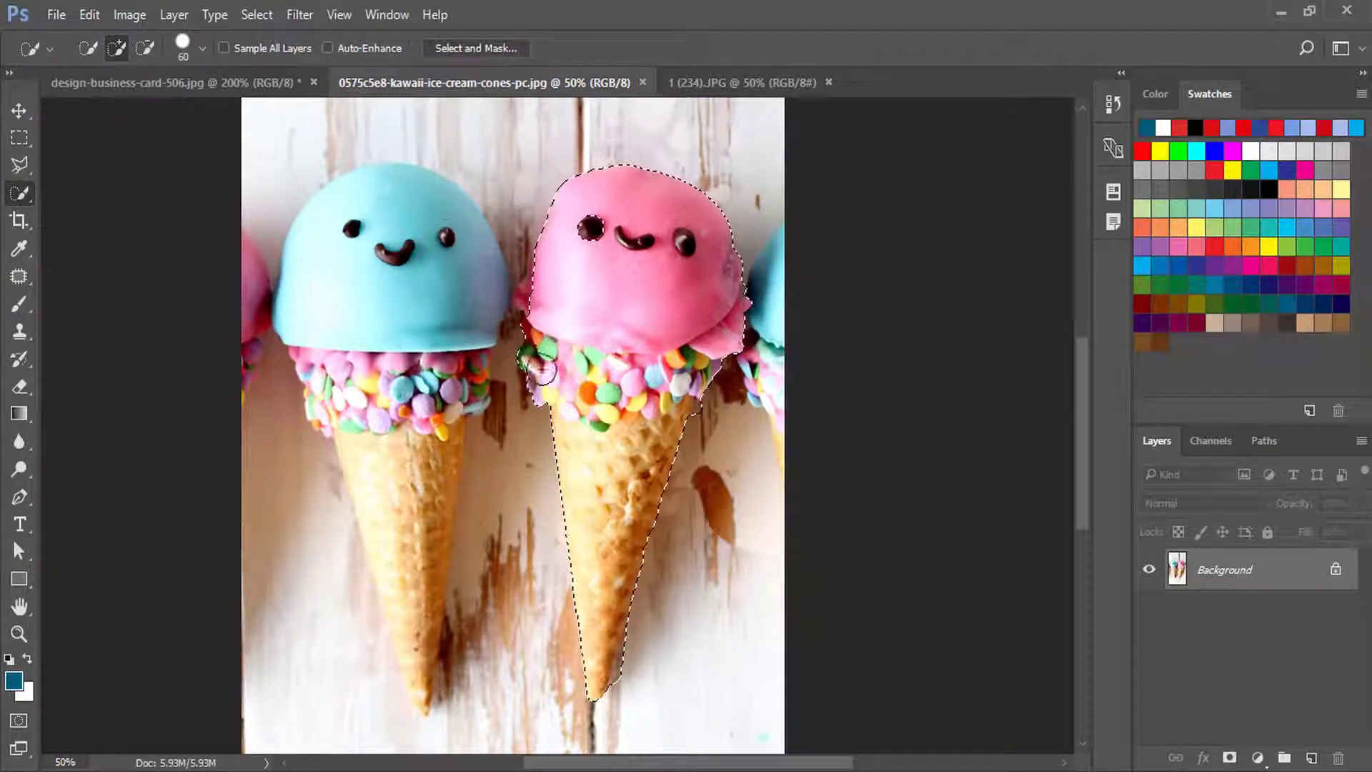
drag(536, 312, 540, 290)
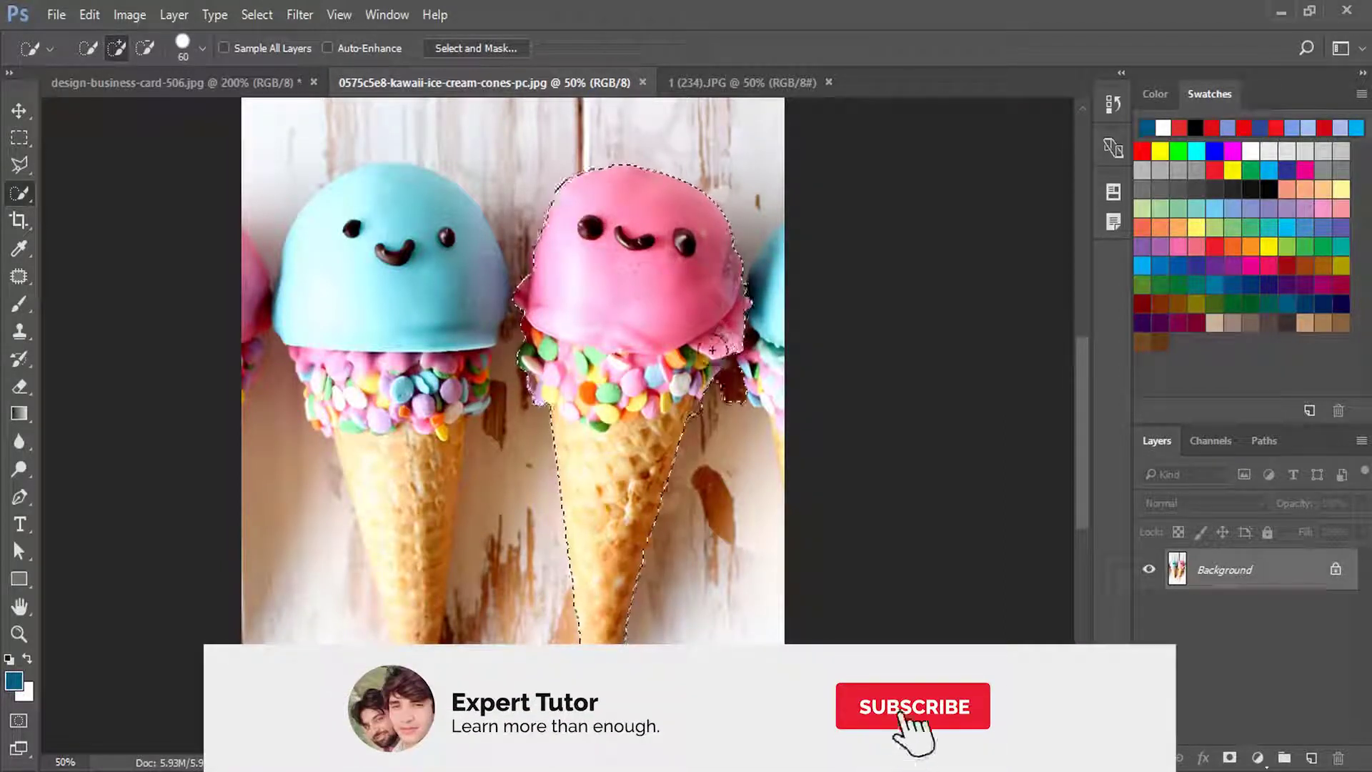
drag(729, 337, 716, 373)
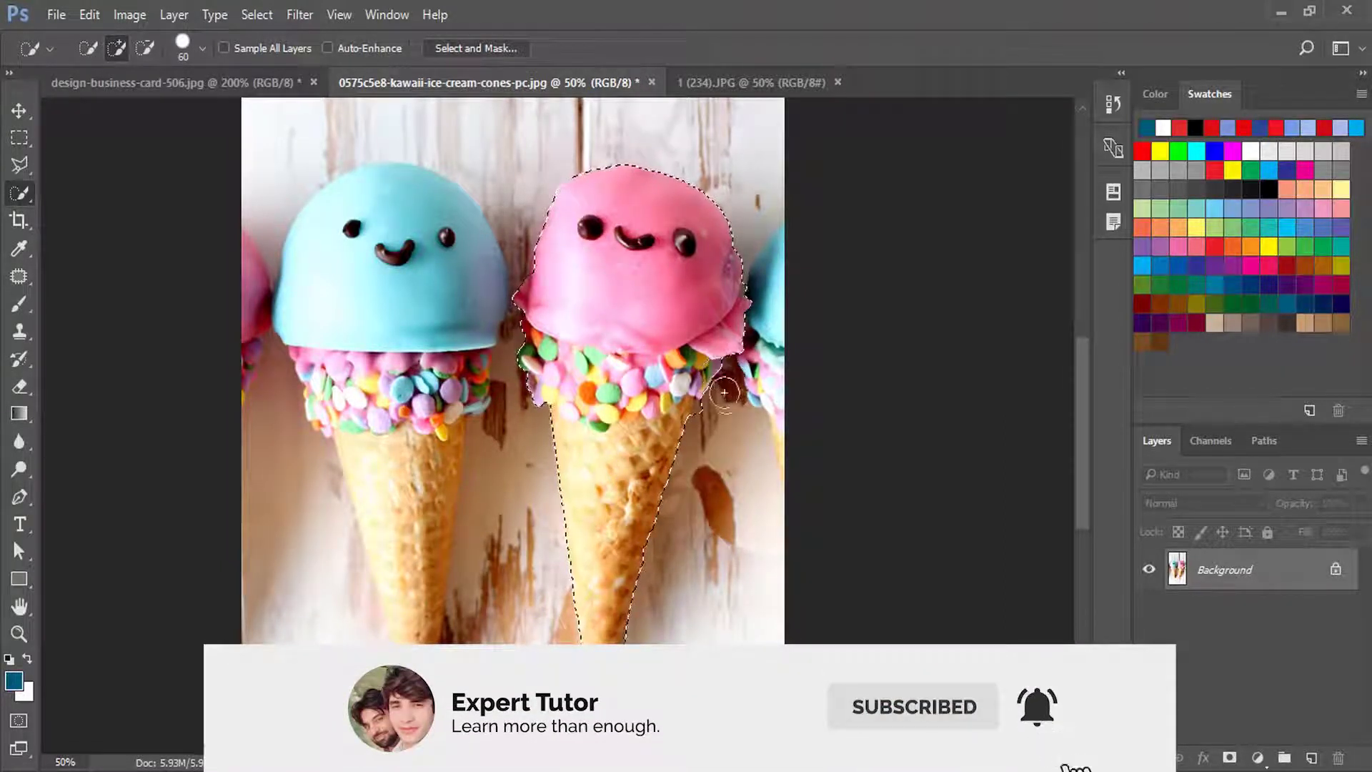
key(z)
click(721, 393)
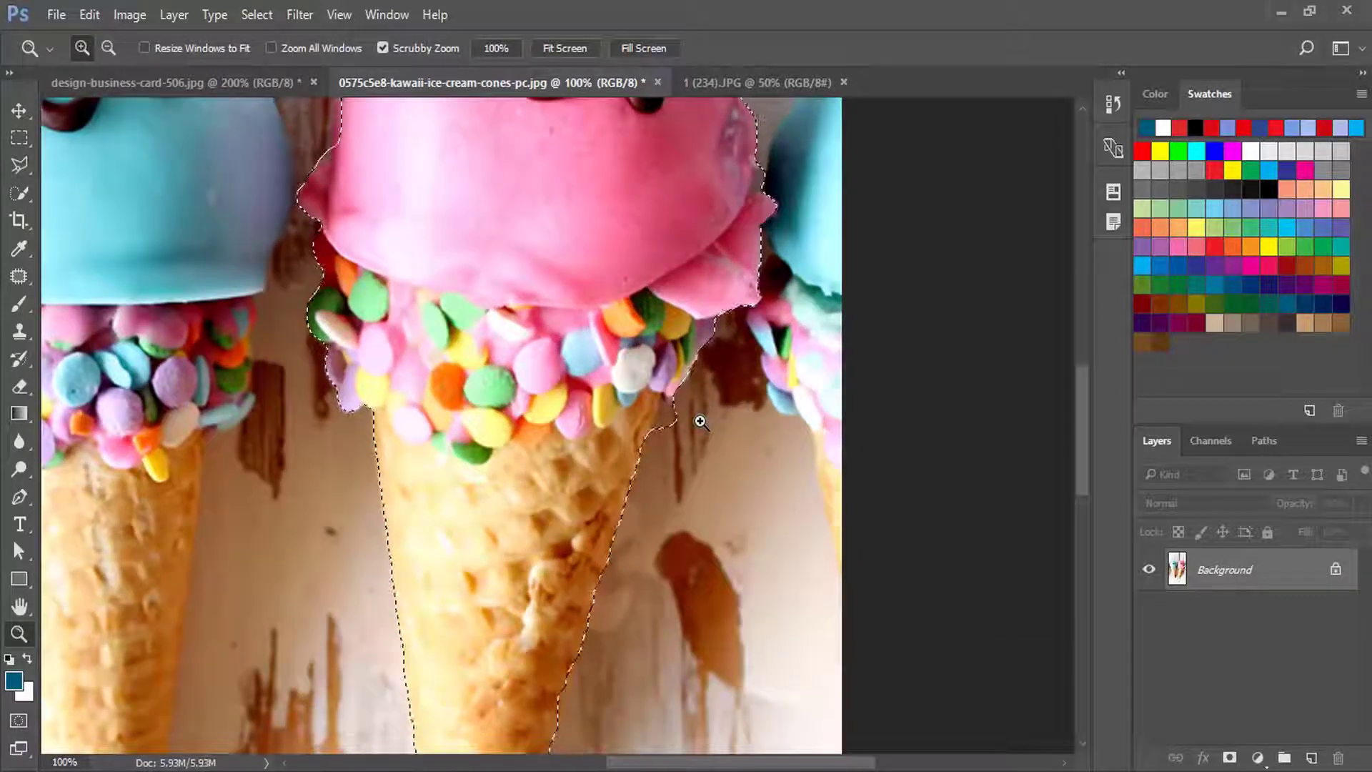
- Alt-subtract the bulge near the pink cone's tip from the selection, then zoom out
key(w)
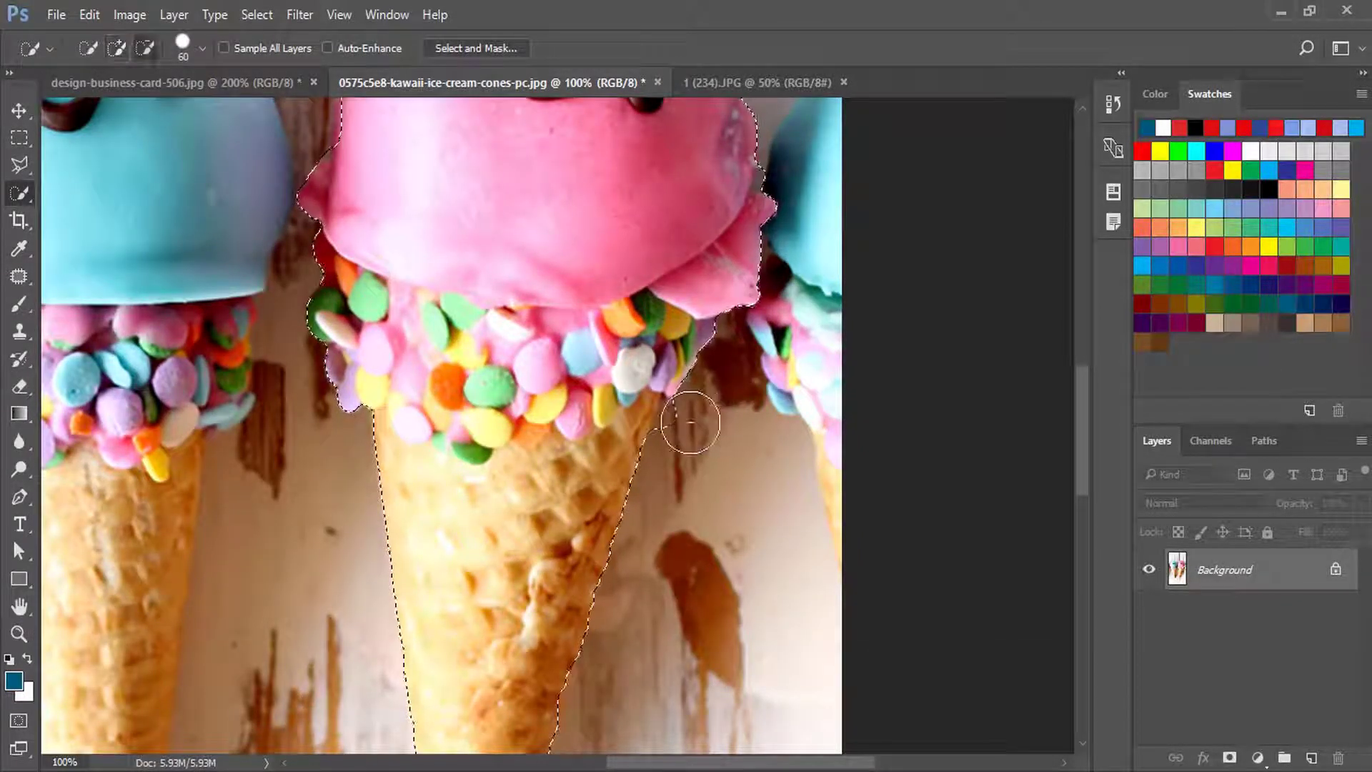
mouse_move(597, 531)
mouse_down()
mouse_move(590, 267)
mouse_move(615, 199)
mouse_up()
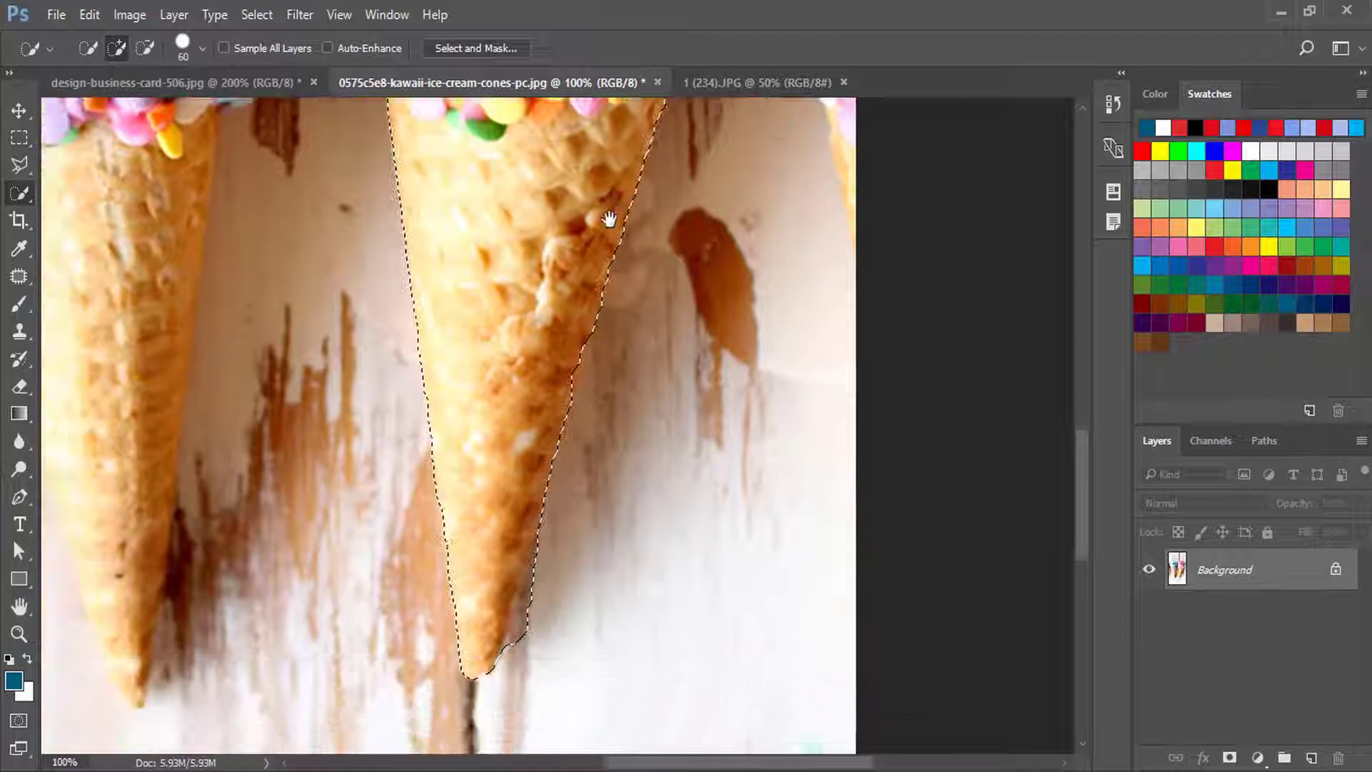
key(alt)
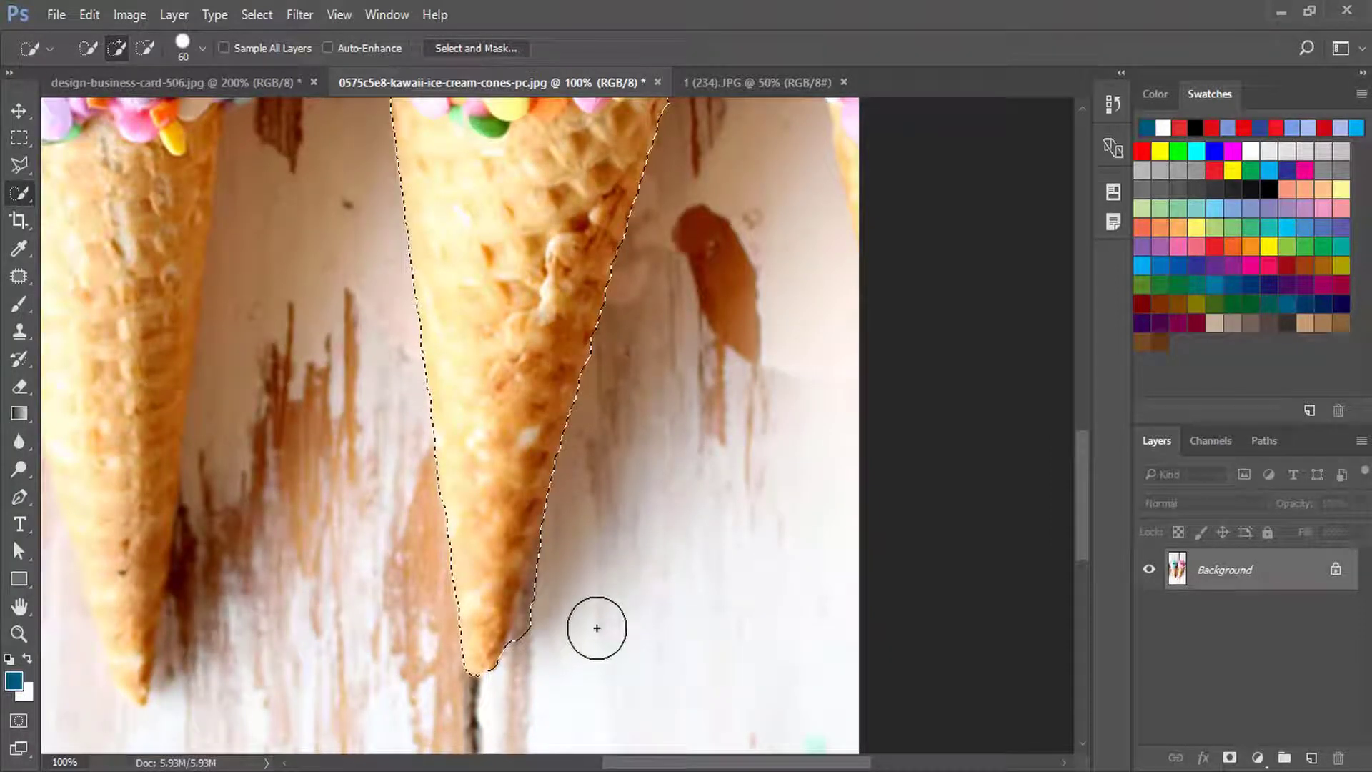
mouse_move(554, 596)
mouse_down()
mouse_move(546, 643)
mouse_move(585, 560)
mouse_up()
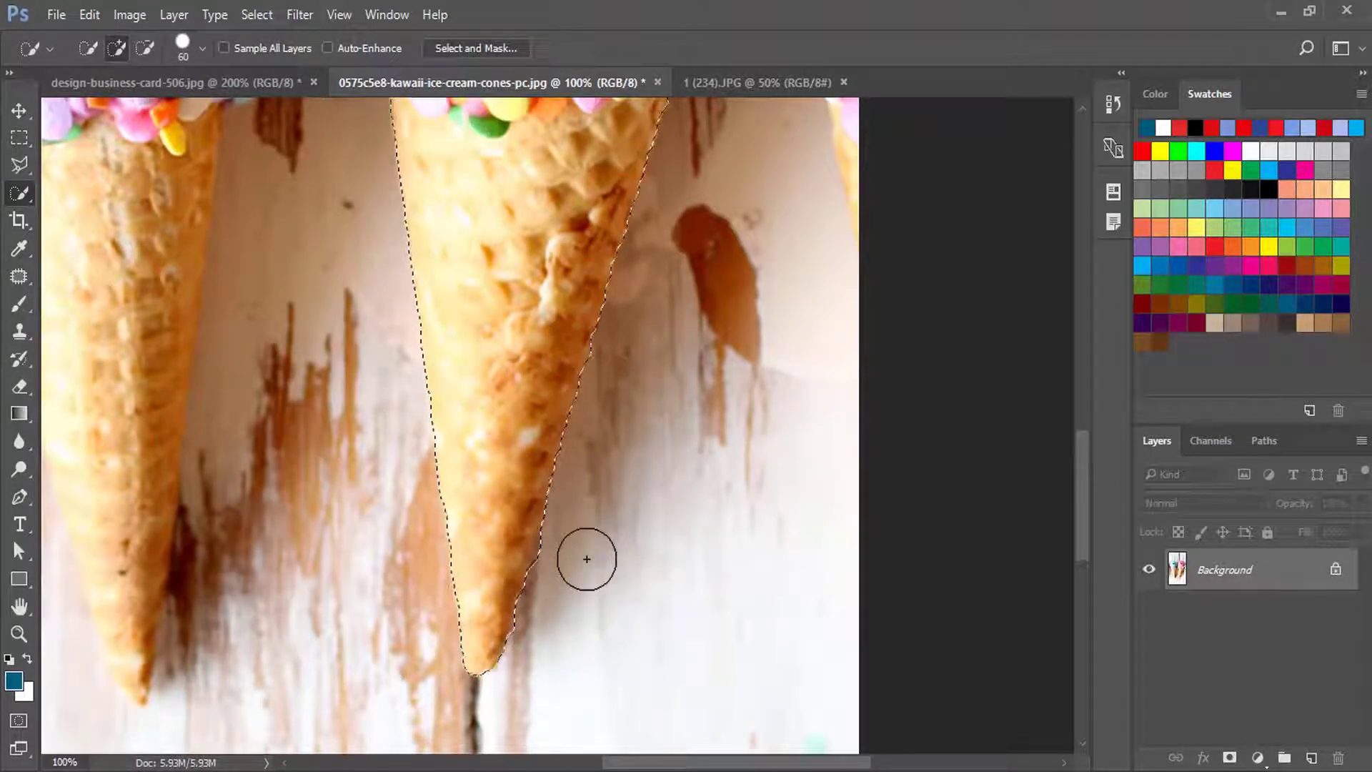
key(ctrl+minus)
key(ctrl+minus)
key(ctrl+minus)
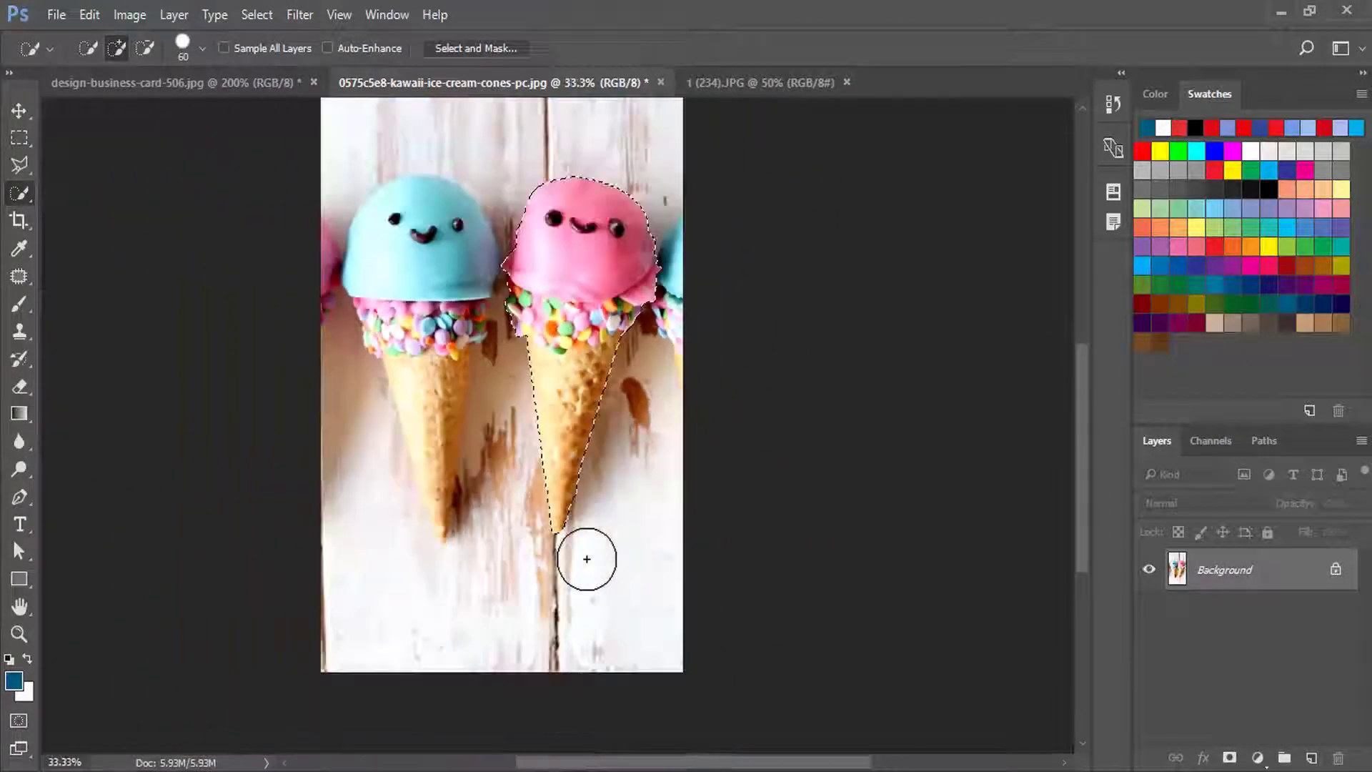
- Copy the pink cone to Layer 1, check it with Background hidden, and shift it right and up
key(ctrl+j)
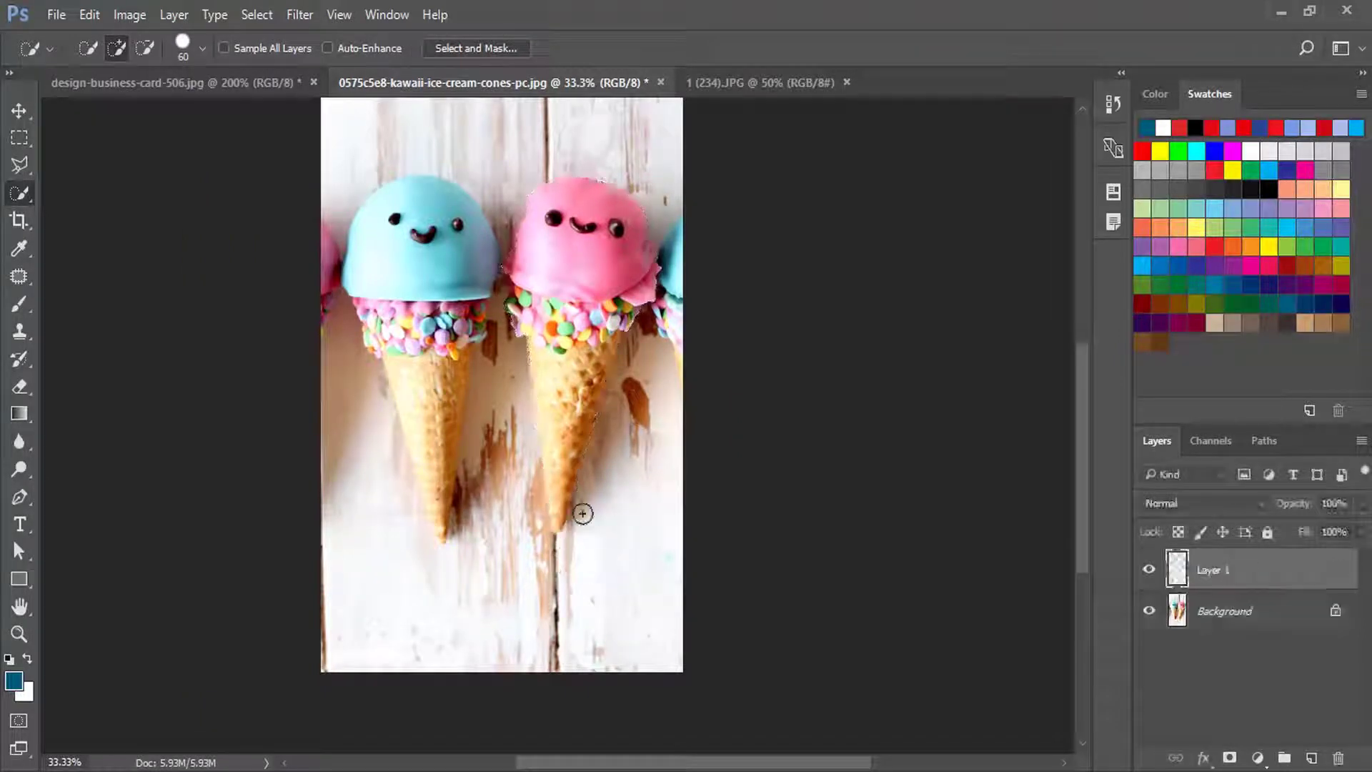
key(v)
mouse_move(590, 231)
mouse_down()
mouse_move(551, 222)
mouse_move(556, 234)
mouse_up()
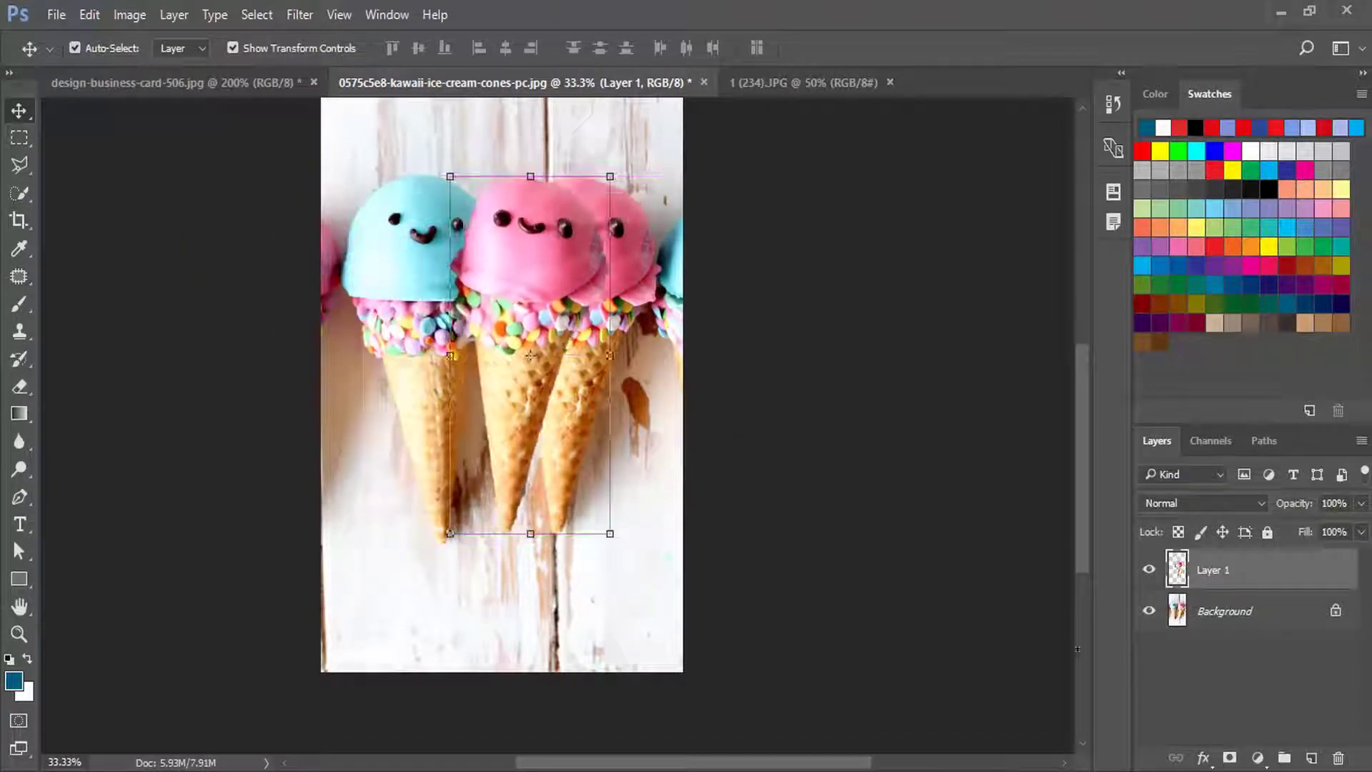
click(1150, 611)
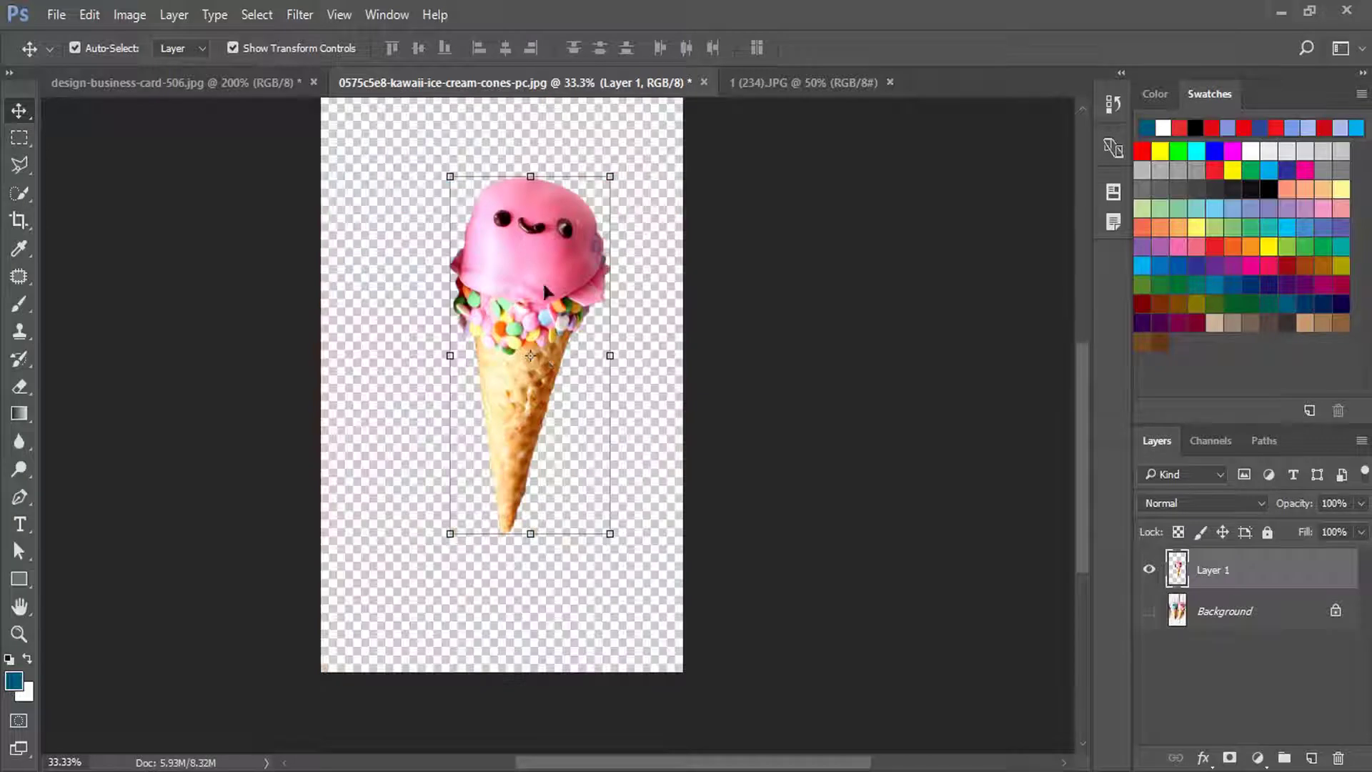
mouse_move(542, 281)
mouse_down()
mouse_move(482, 250)
mouse_move(529, 268)
mouse_move(528, 232)
mouse_up()
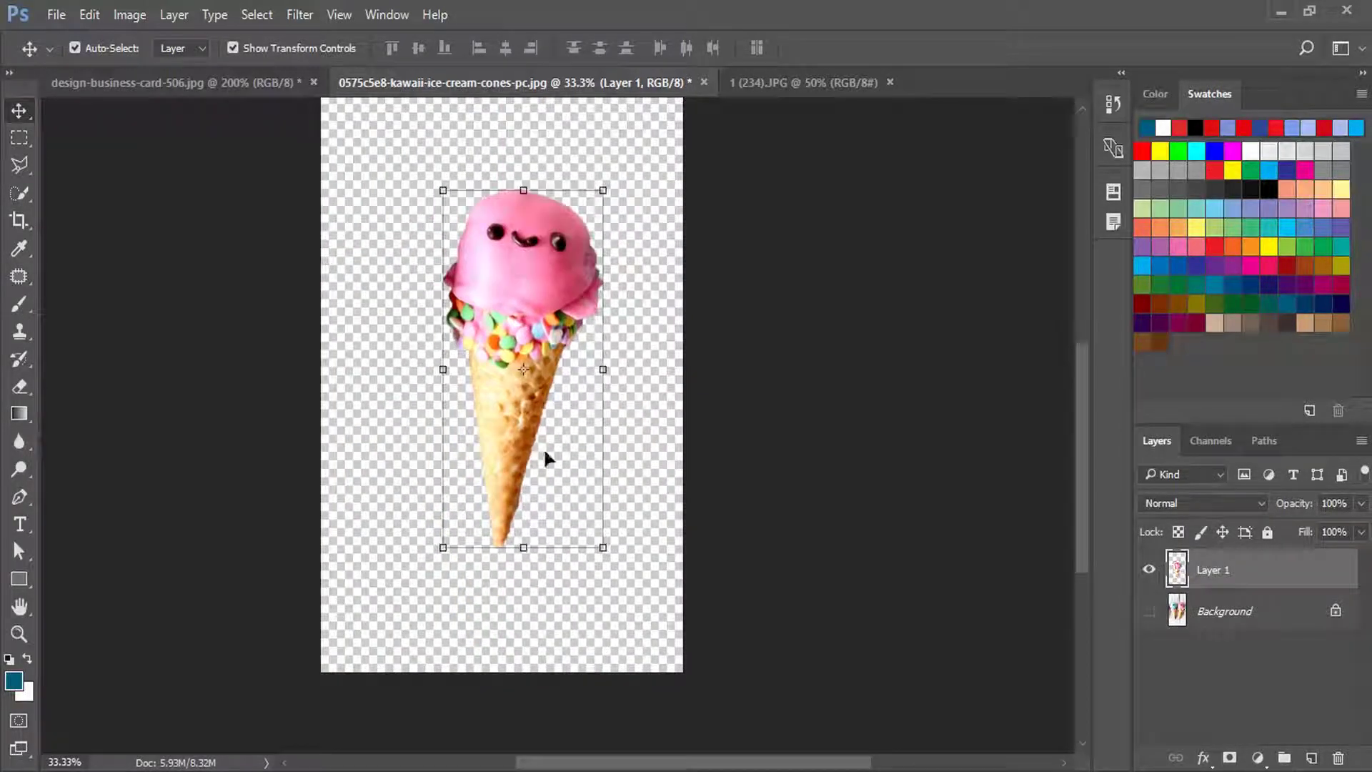
click(1148, 611)
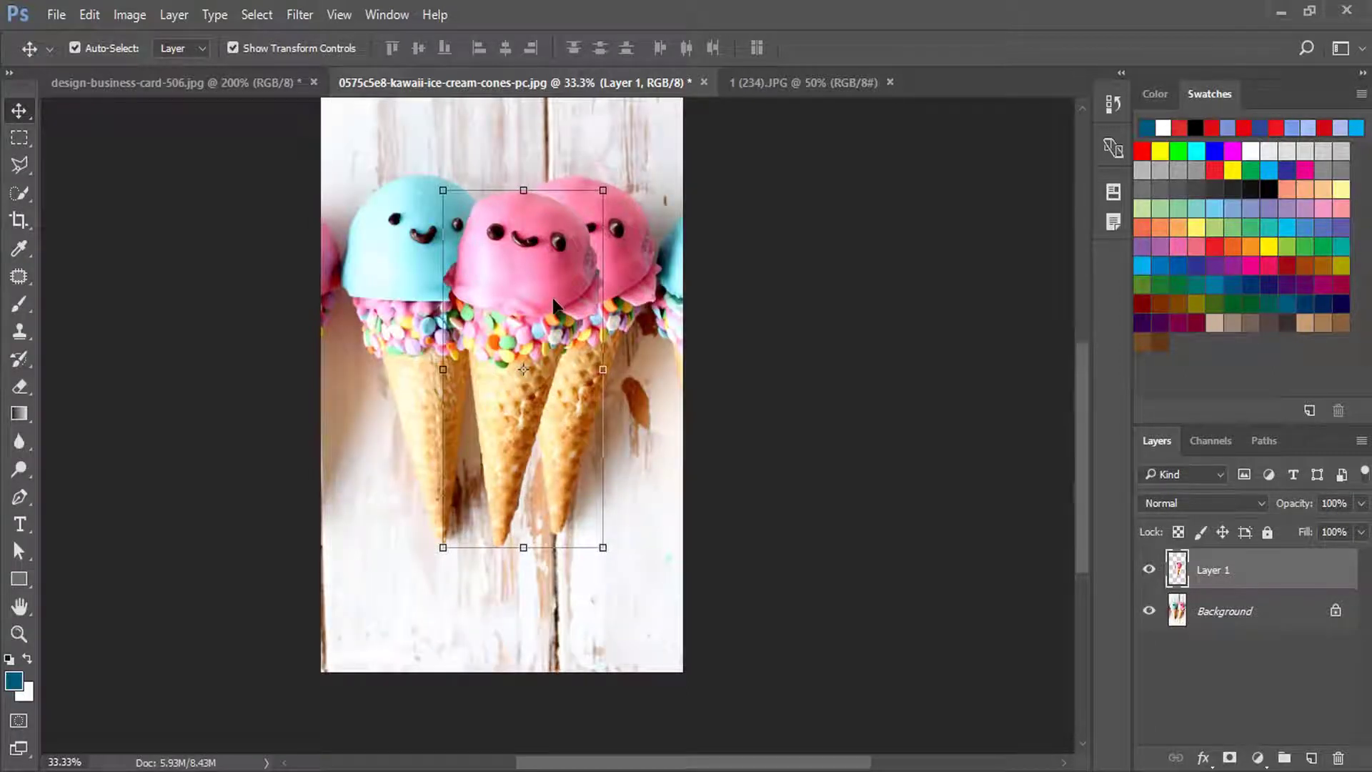
drag(554, 302, 611, 288)
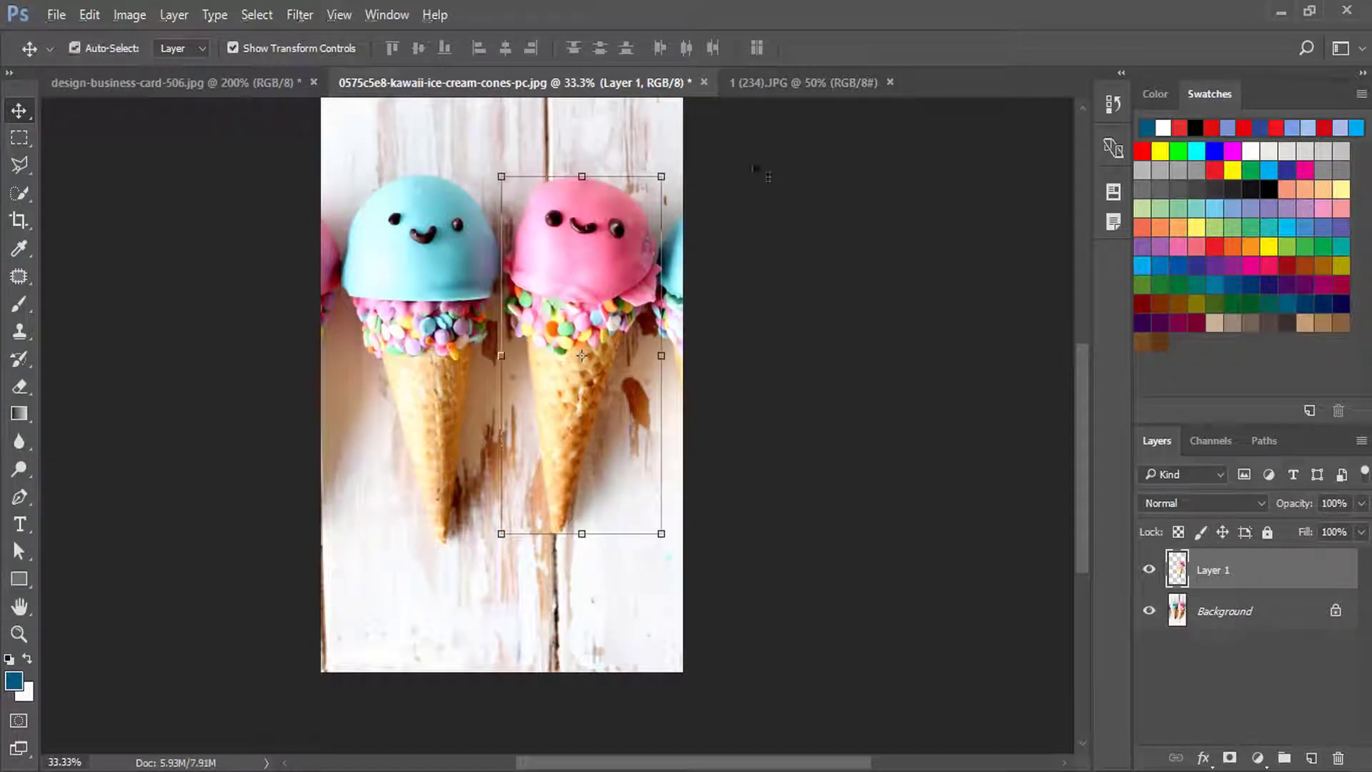
- In 1 (234).JPG, zoom in and quick-select the large rock, Alt-trimming excess
click(785, 87)
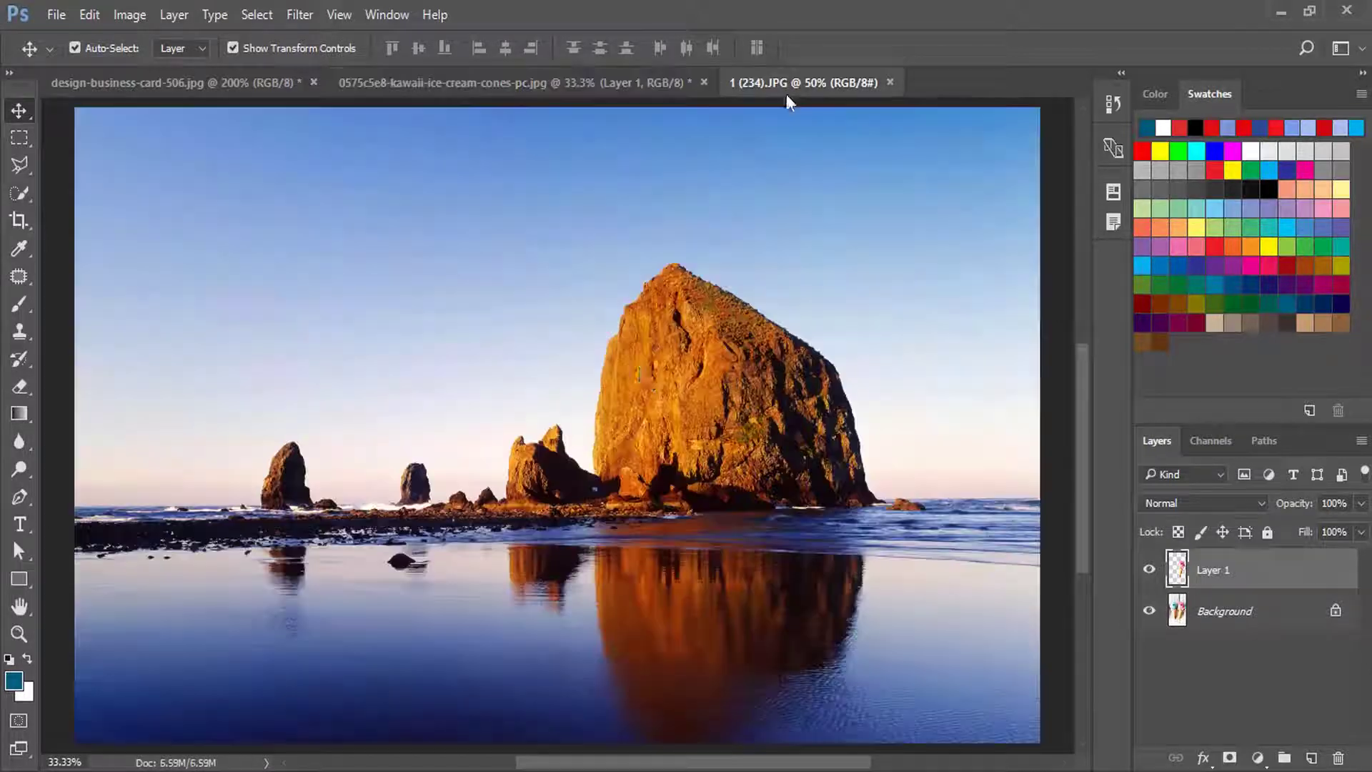
key(z)
click(716, 386)
mouse_move(716, 386)
mouse_down()
mouse_move(723, 348)
mouse_move(669, 251)
mouse_move(810, 339)
mouse_move(868, 459)
mouse_move(699, 454)
mouse_move(558, 484)
mouse_move(508, 475)
mouse_move(461, 433)
mouse_move(469, 453)
mouse_move(490, 444)
mouse_move(526, 481)
mouse_move(459, 481)
mouse_move(565, 486)
mouse_up()
key(w)
key(alt)
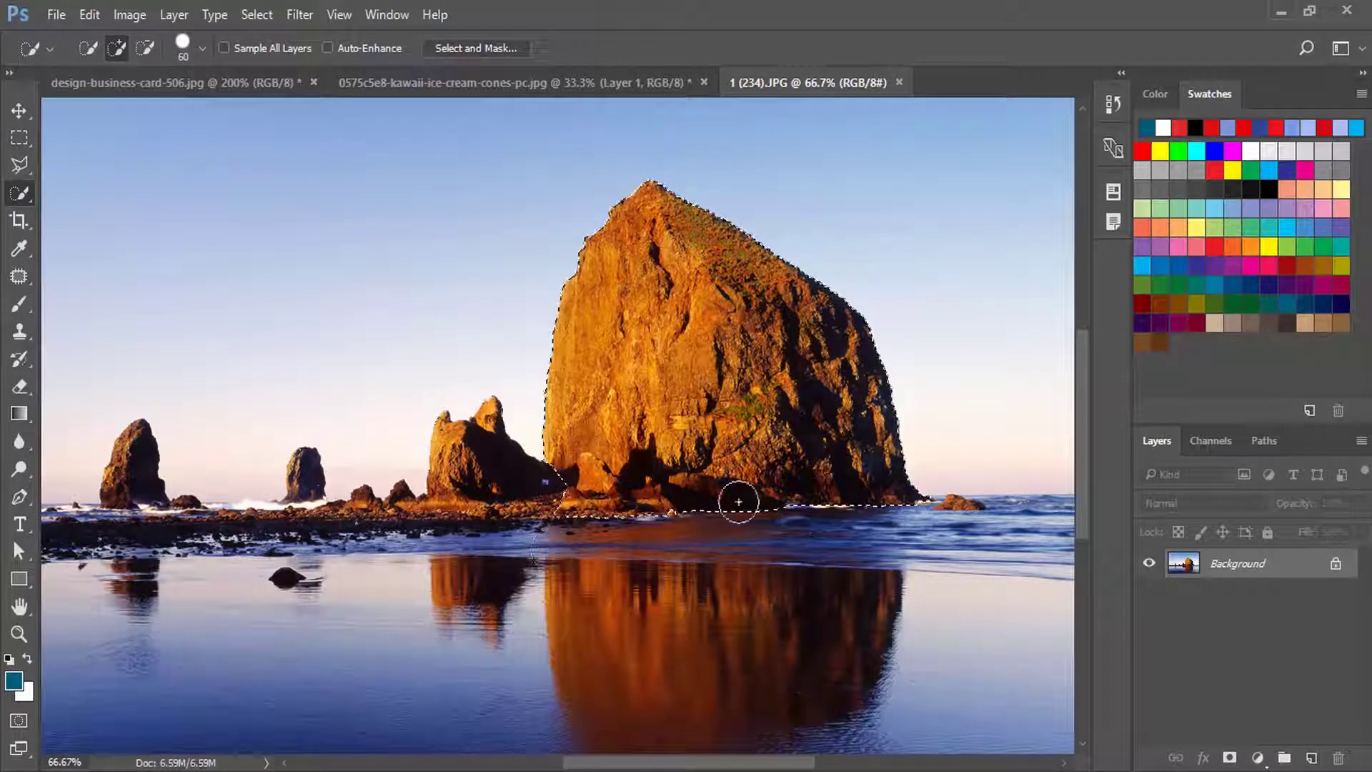
key(alt)
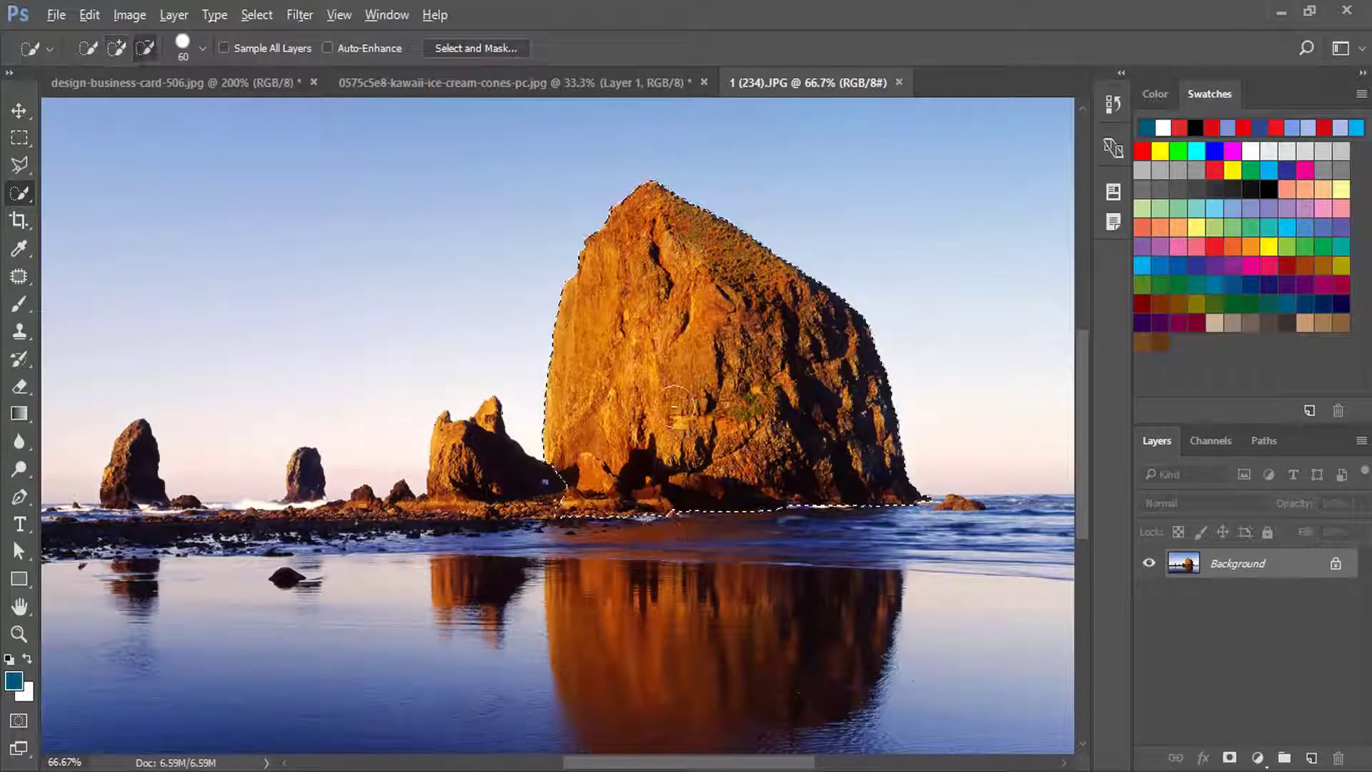
- Copy the rock to a new layer, move it, toggle Background, then undo both steps
key(ctrl+j)
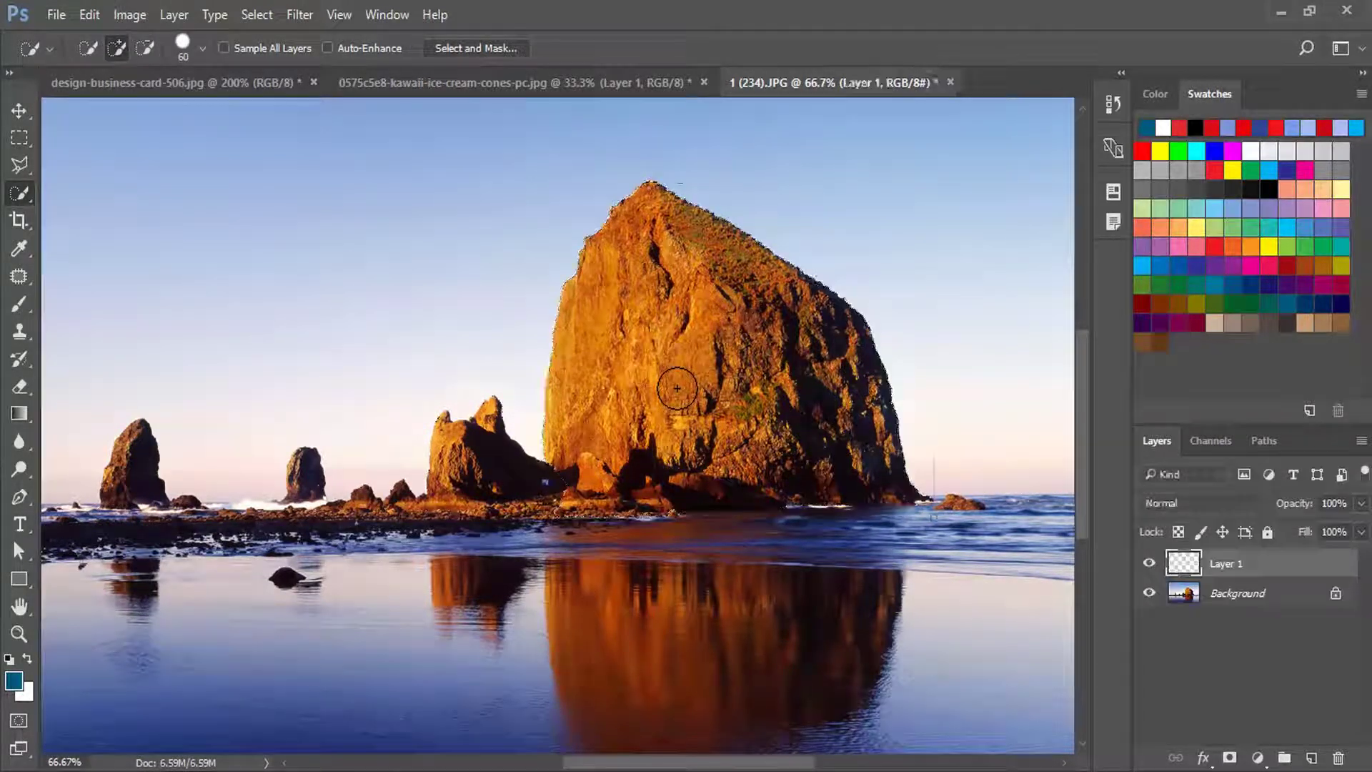
key(v)
mouse_move(734, 326)
mouse_down()
mouse_move(654, 536)
mouse_move(384, 223)
mouse_move(426, 280)
mouse_up()
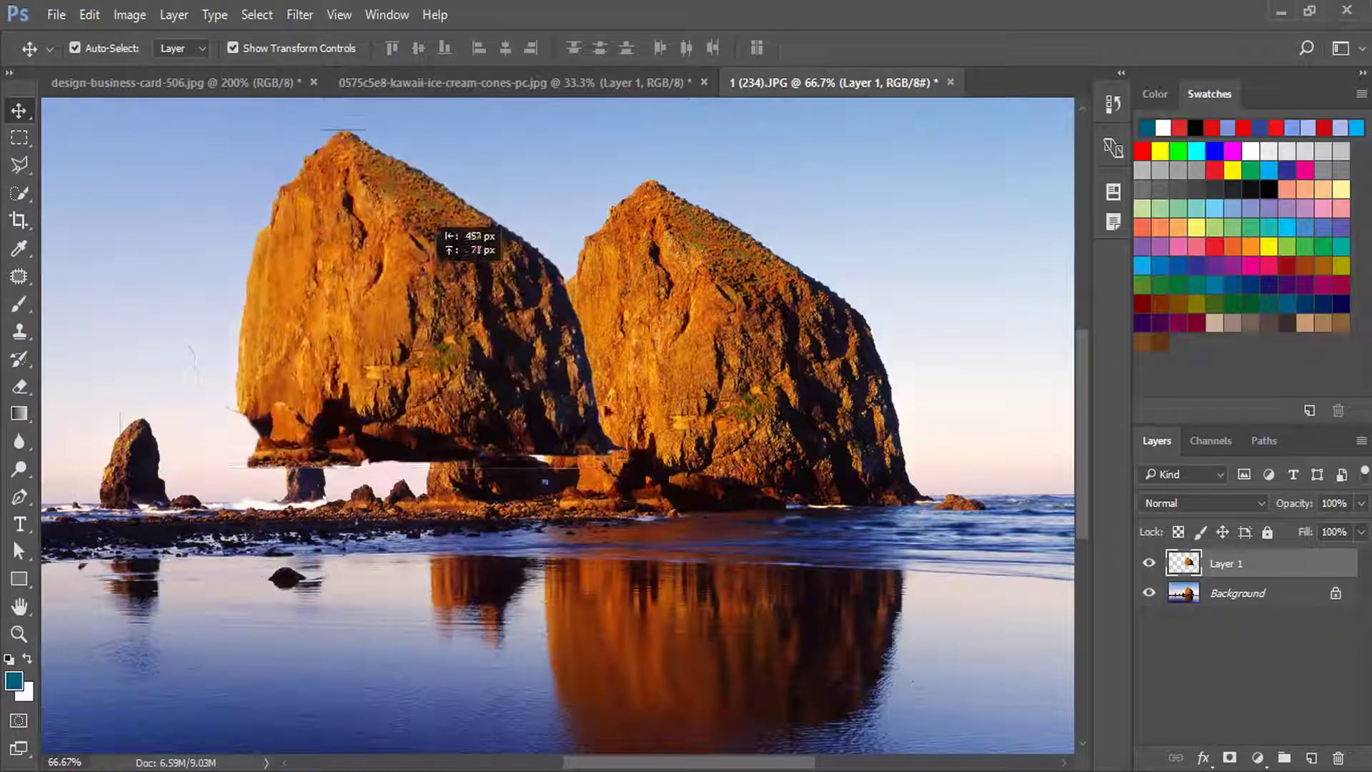
click(1149, 593)
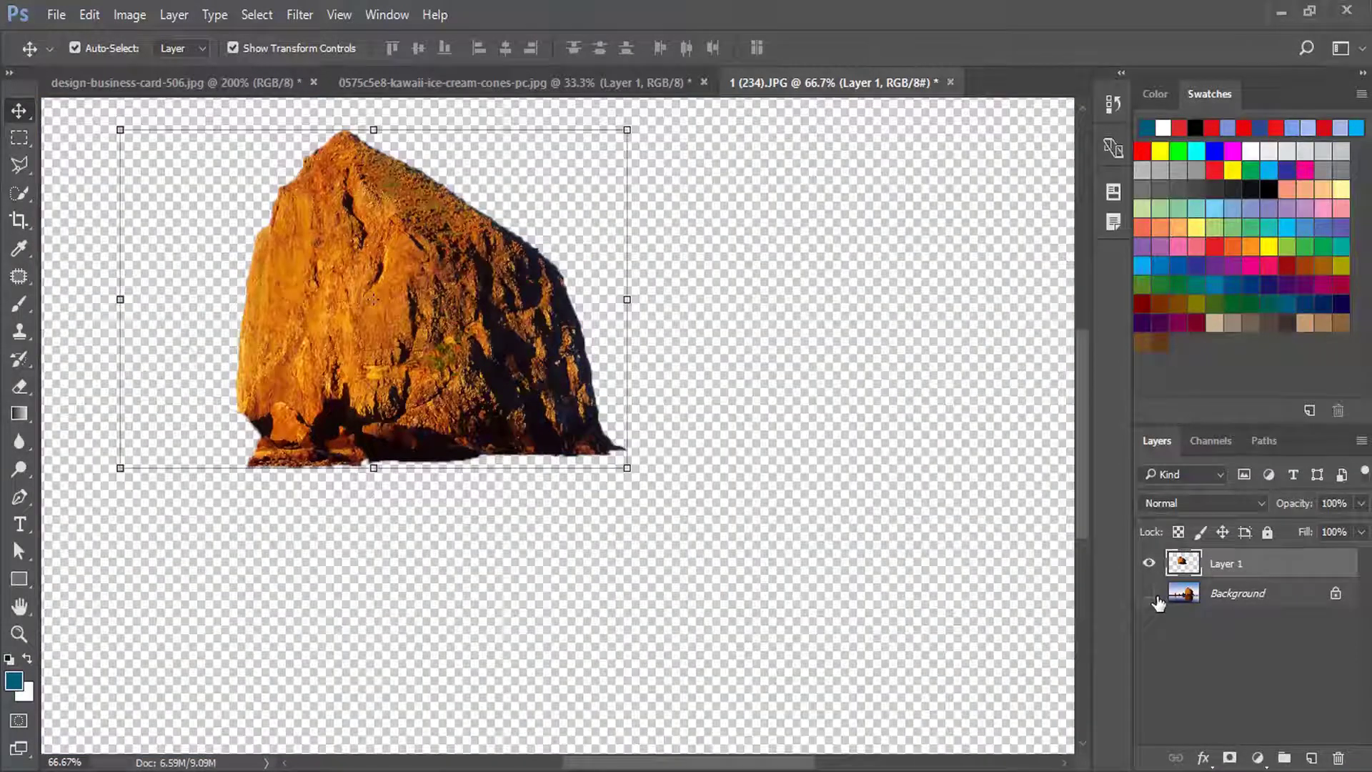
click(1149, 593)
key(ctrl+alt+z)
key(ctrl+alt+z)
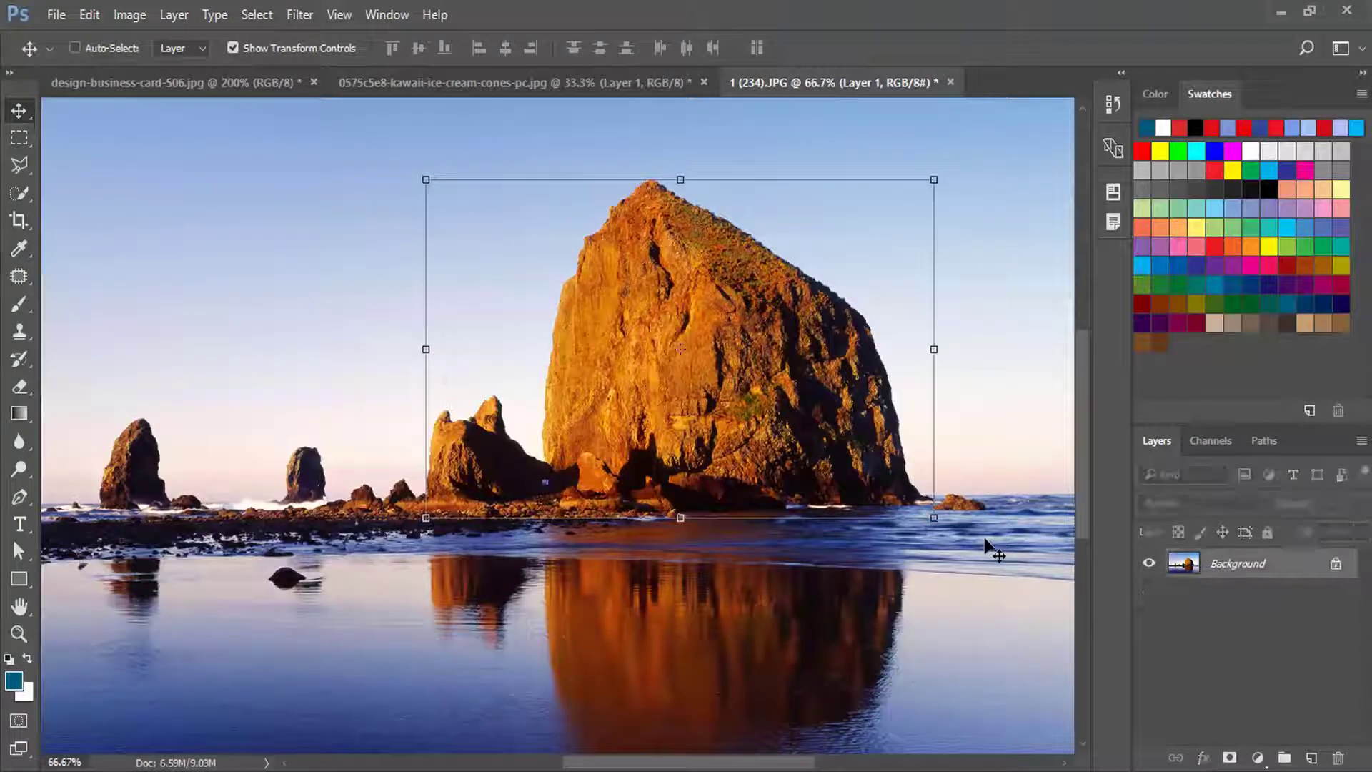
key(ctrl+alt+z)
key(z)
click(98, 465)
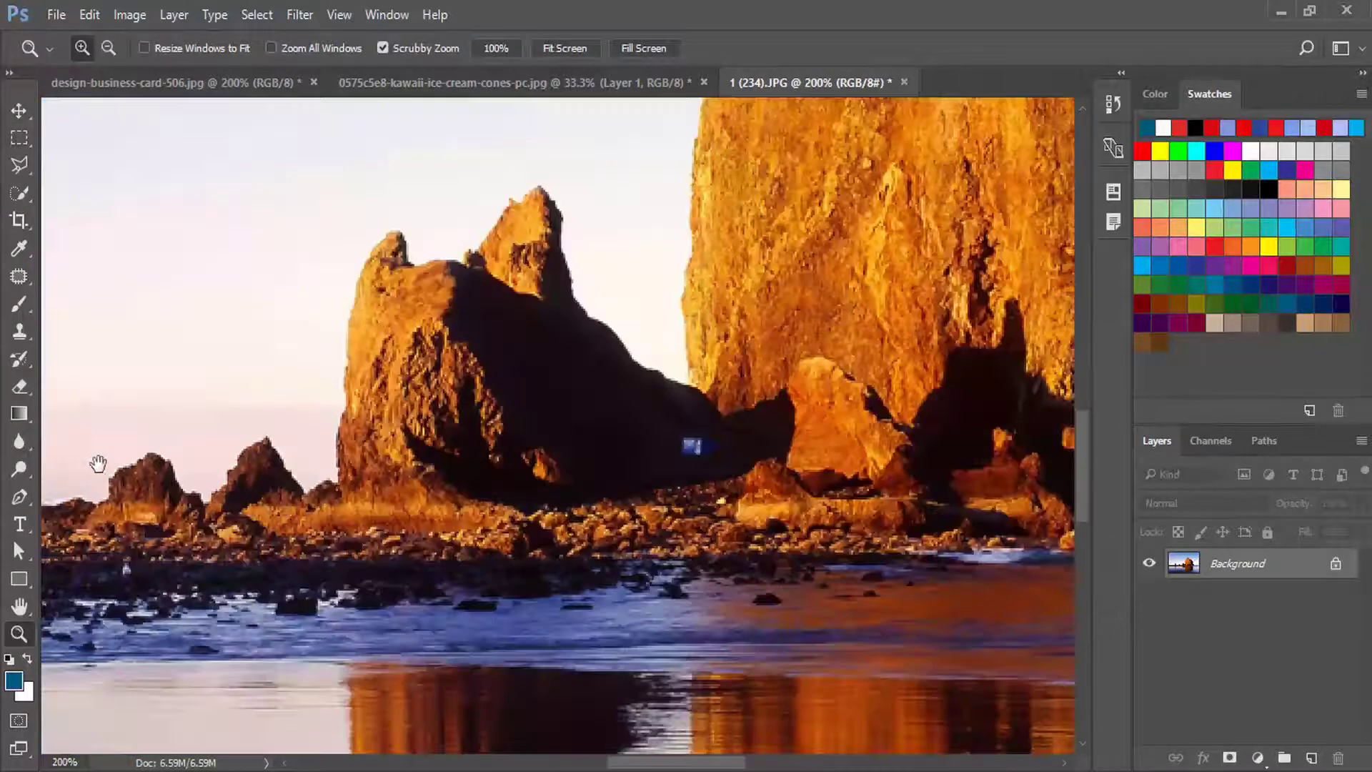
click(246, 489)
key(w)
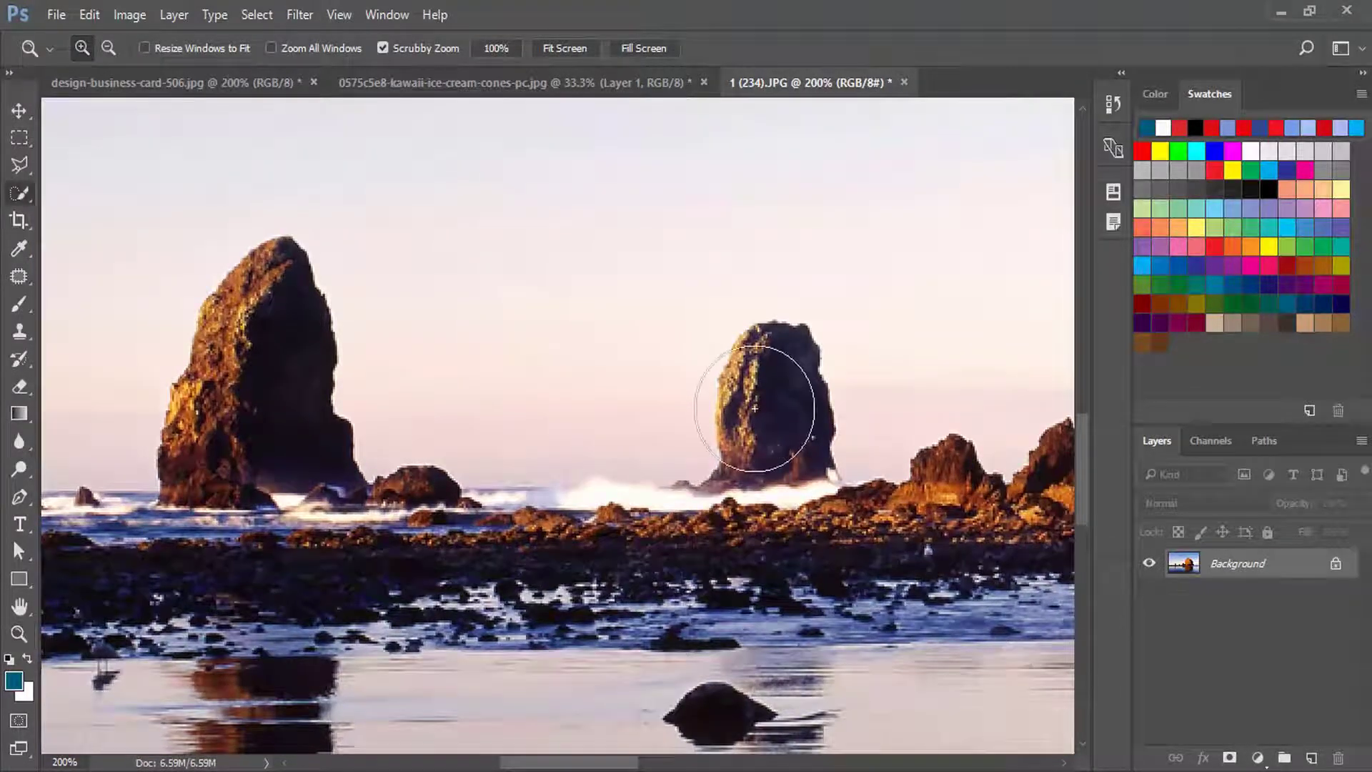
key(bracketleft)
drag(769, 400, 762, 399)
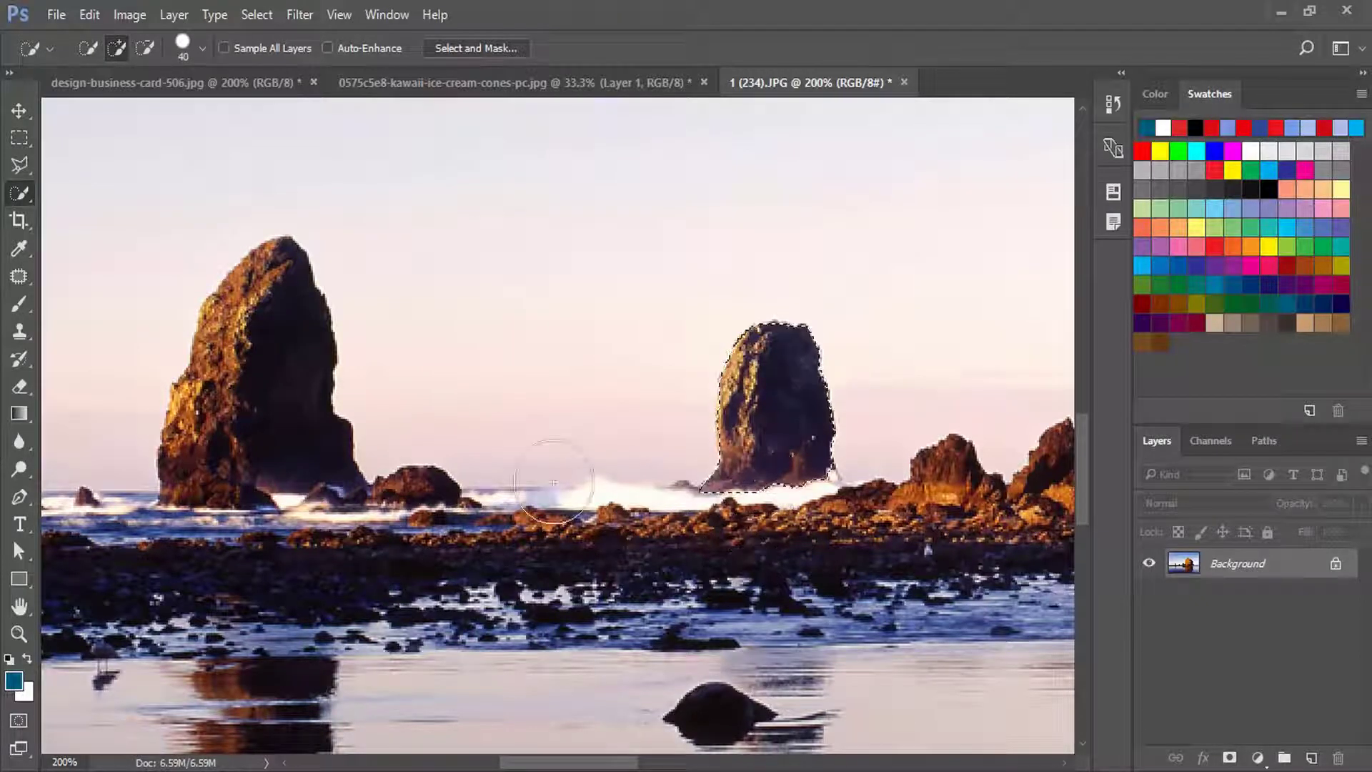
drag(276, 374, 265, 343)
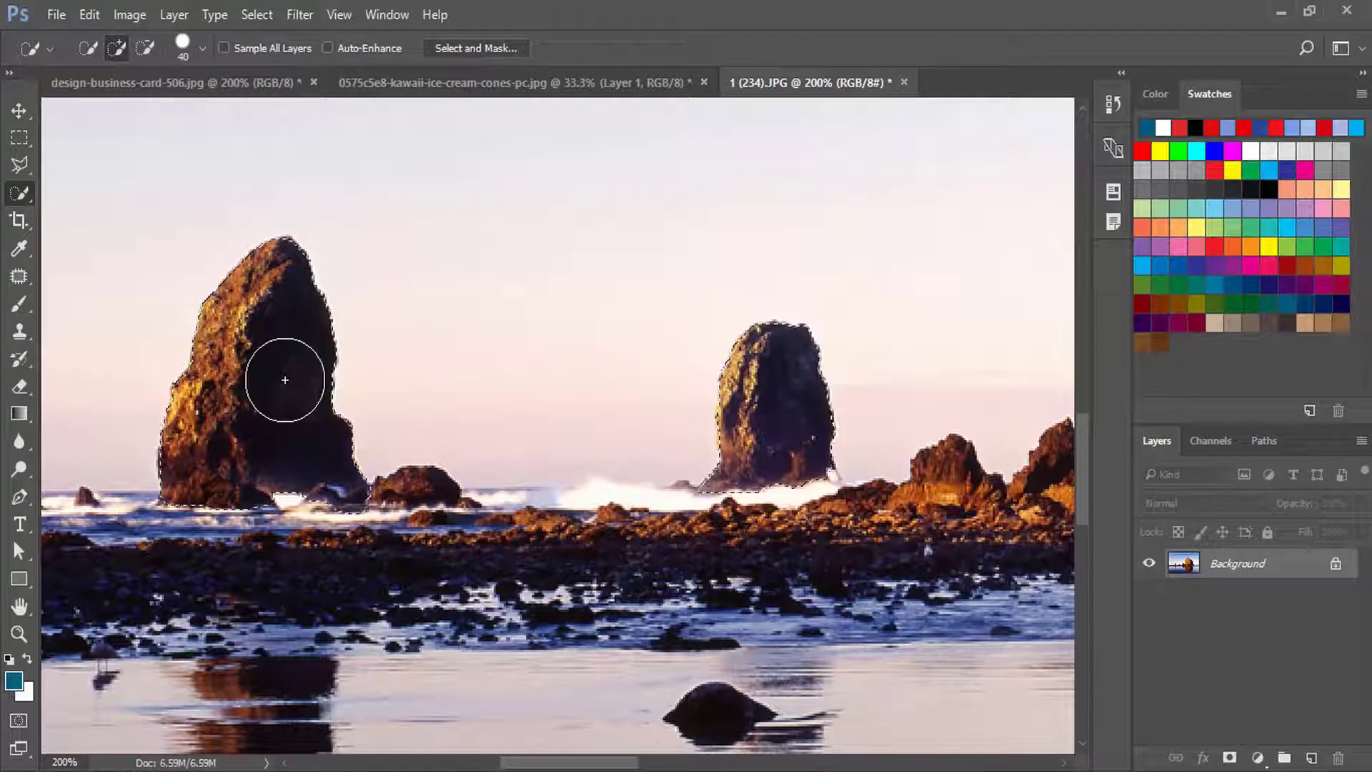
key(ctrl+d)
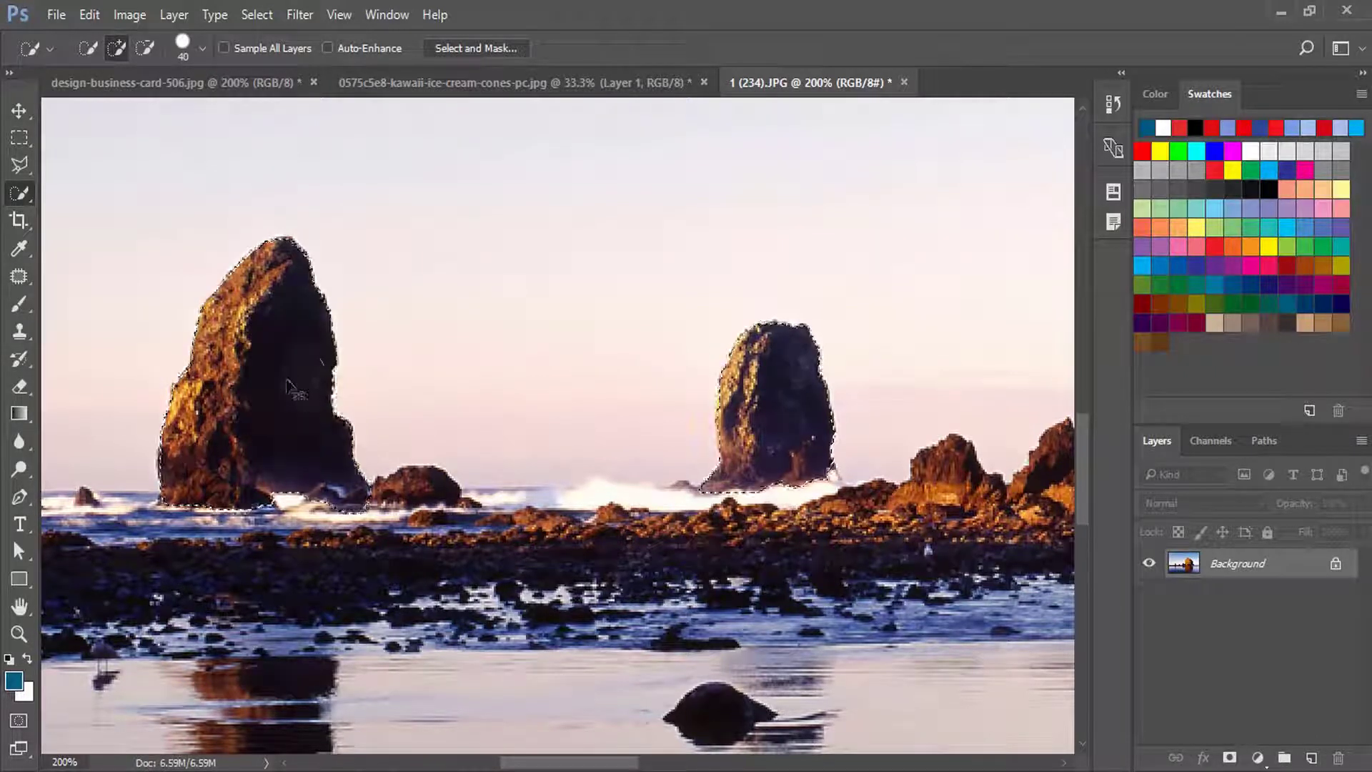
key(b)
- Open the Nancy and Sluggo cartoon and zoom in on the boy with the bat
drag(699, 118, 989, 80)
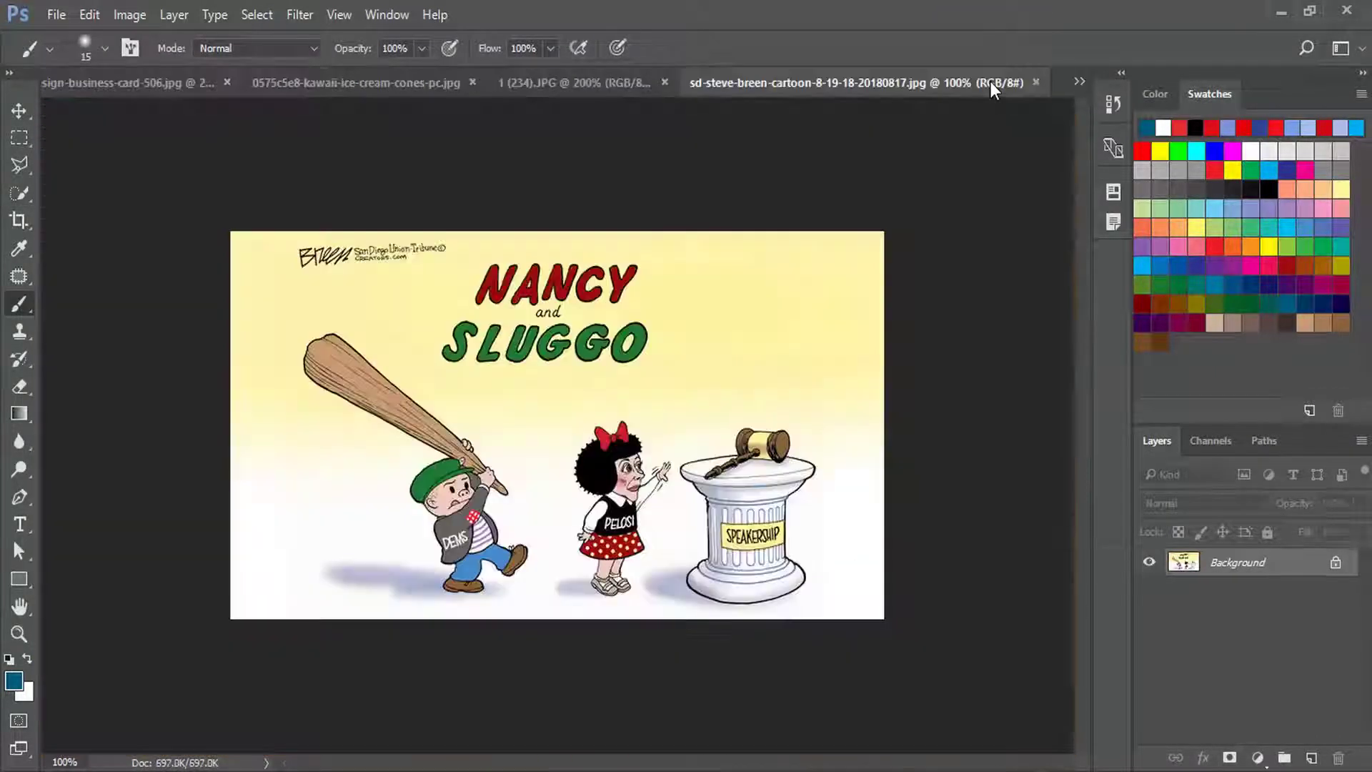
key(z)
click(459, 537)
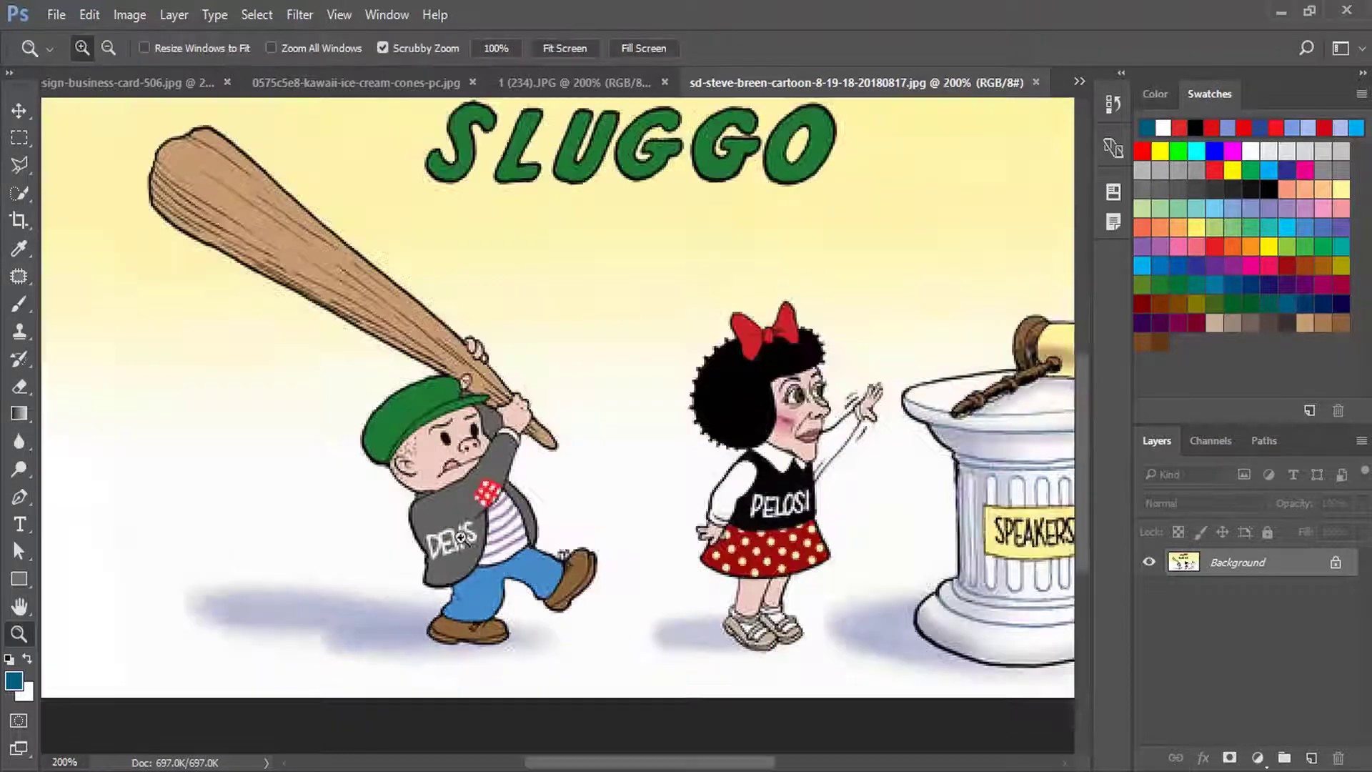
scroll(459, 537, up, 2)
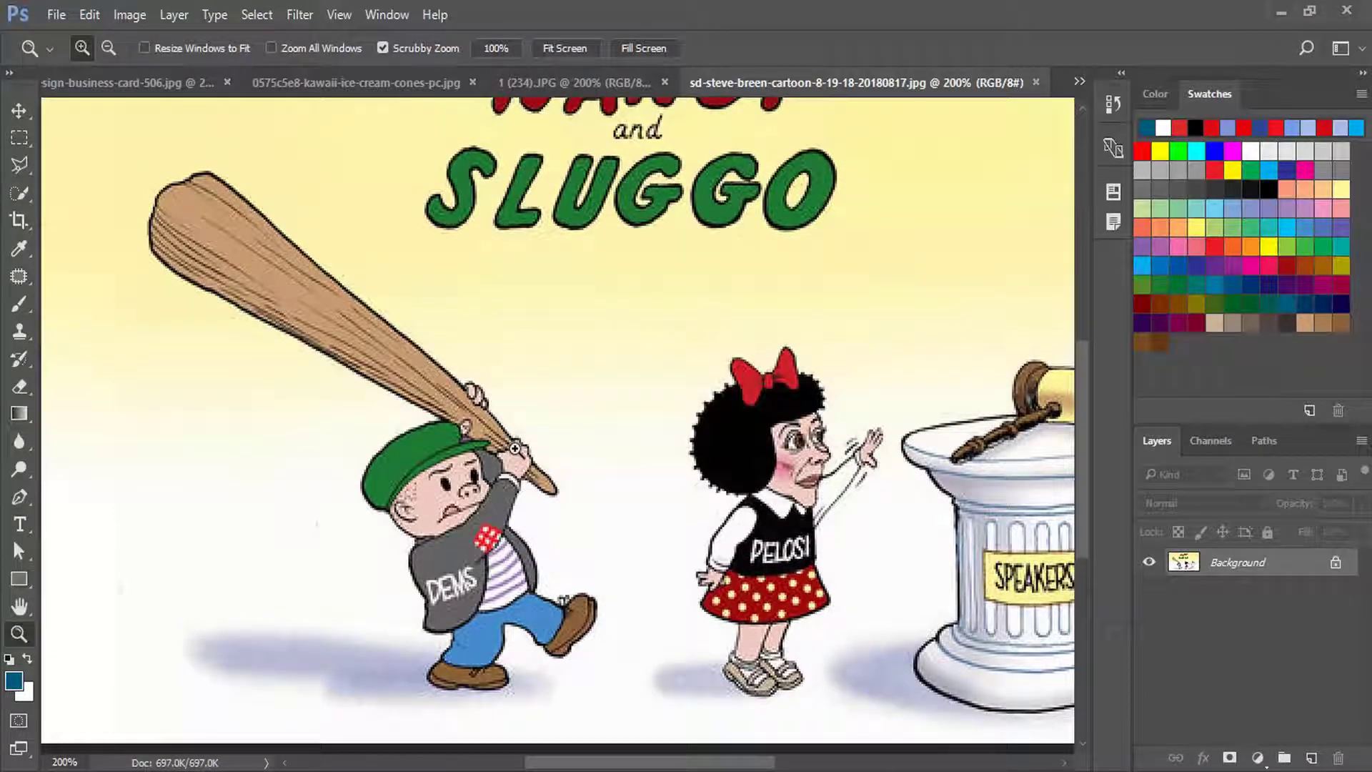
- Quick-select the boy and his bat with a smaller brush, trimming excess near the bat tip
key(w)
key(bracketleft)
key(bracketleft)
key(bracketleft)
click(465, 426)
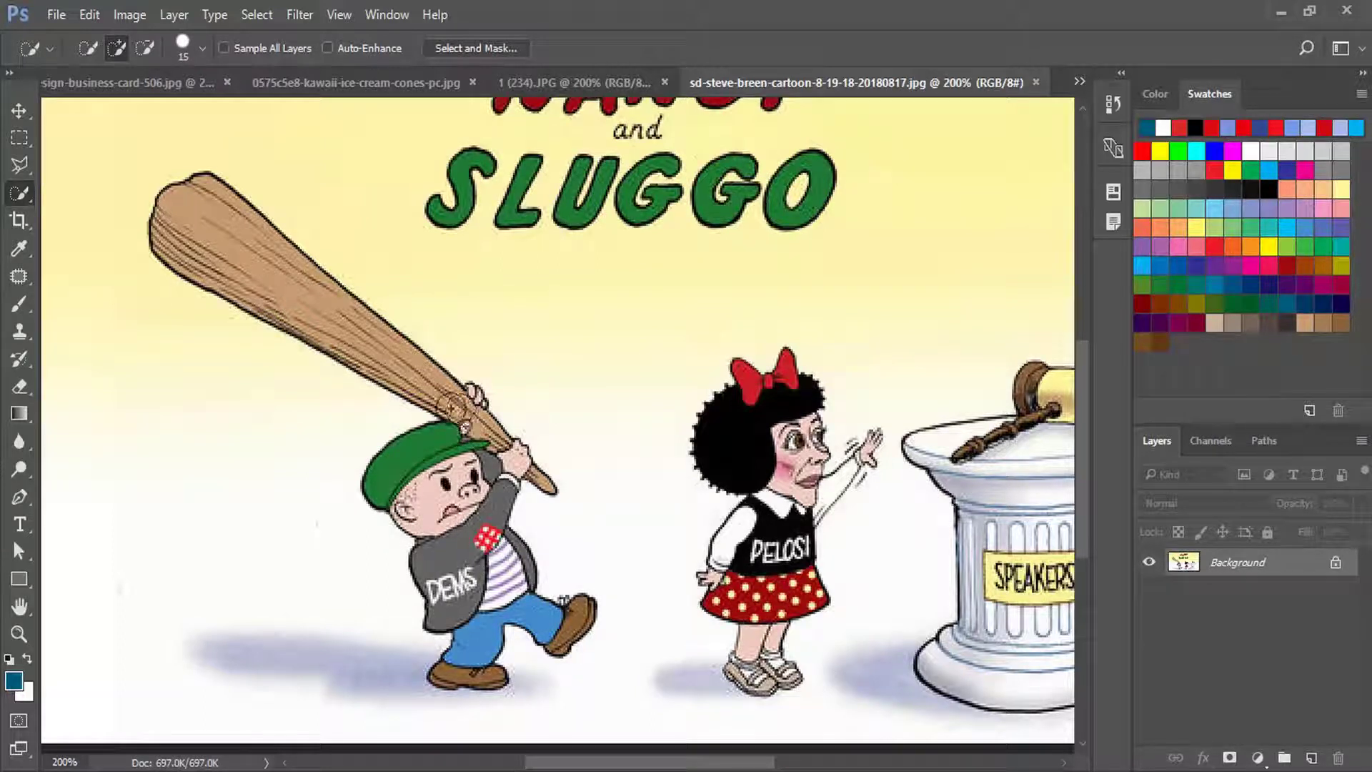
drag(347, 332, 300, 250)
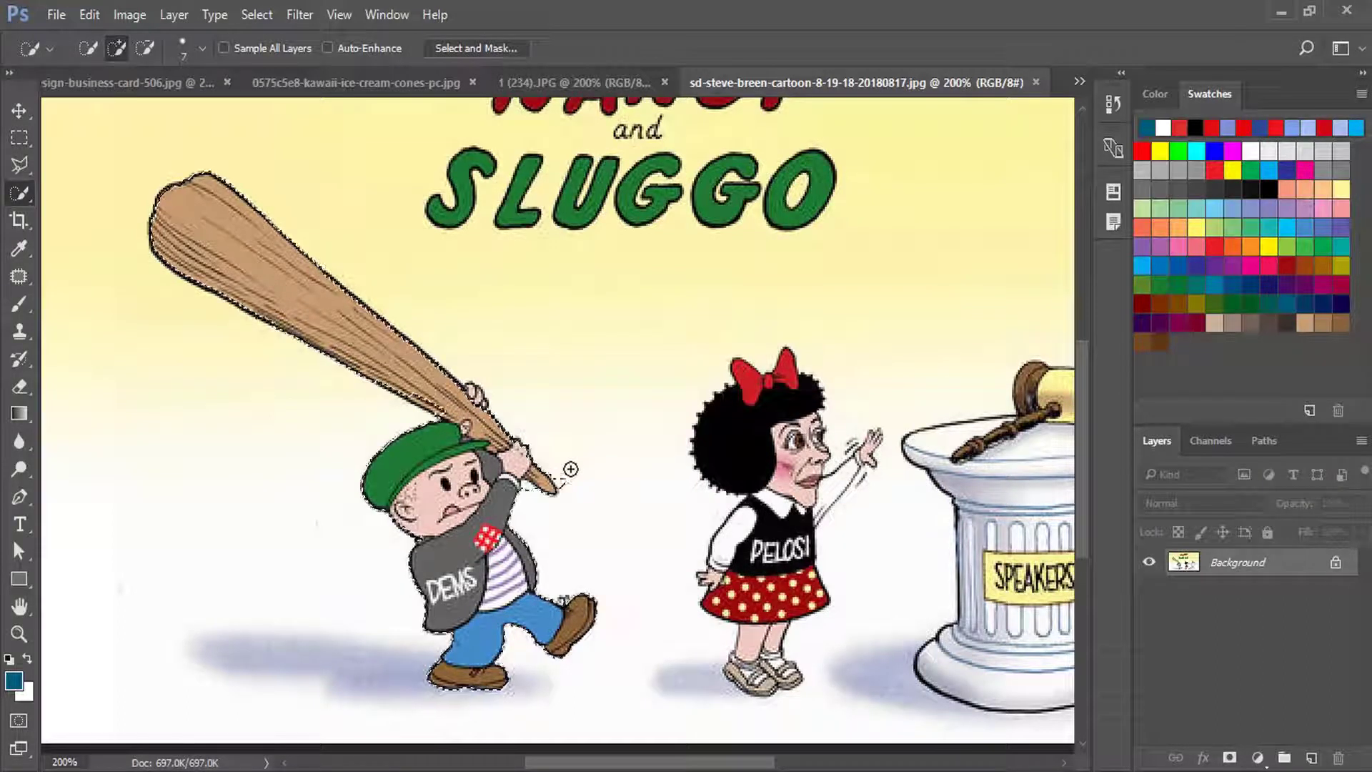
alt+click(550, 478)
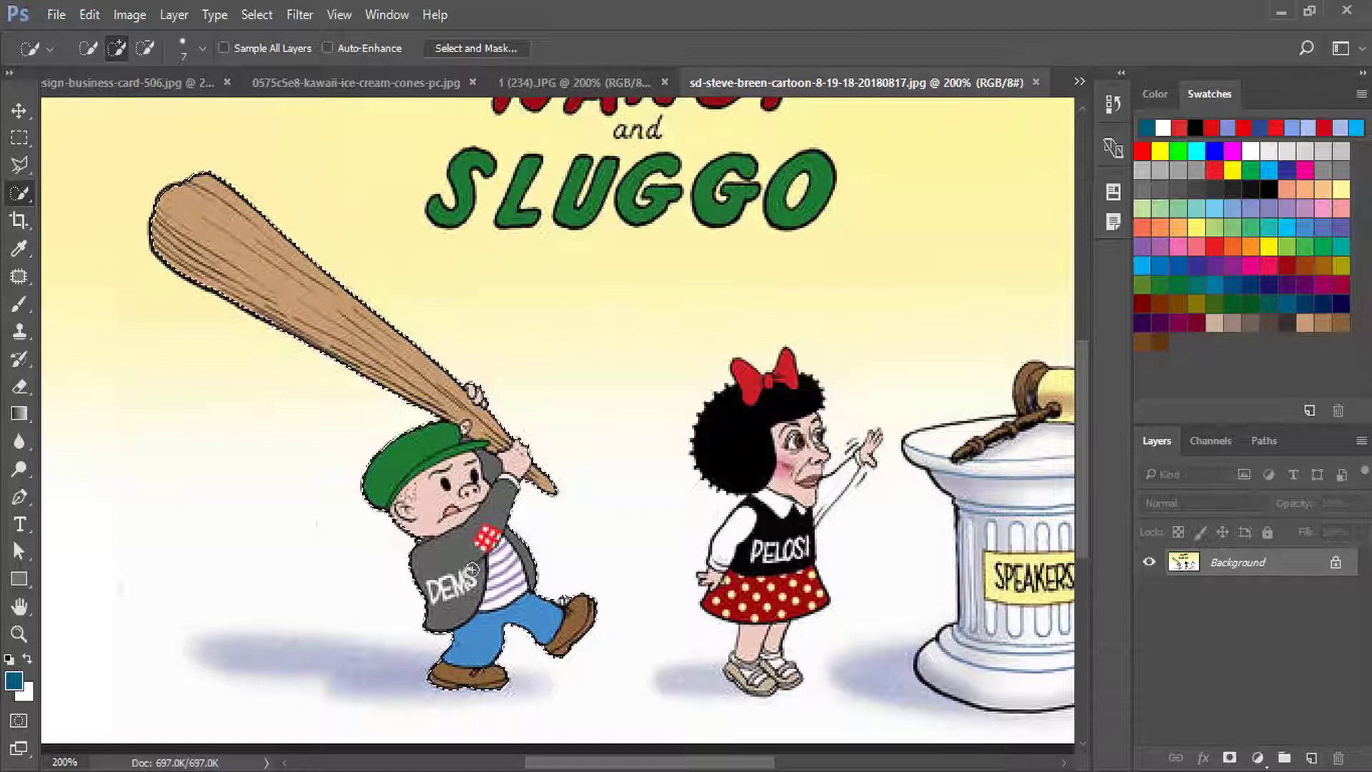
- Copy the boy to Layer 1, undo a test move, and zoom in on the girl's bow
key(ctrl+j)
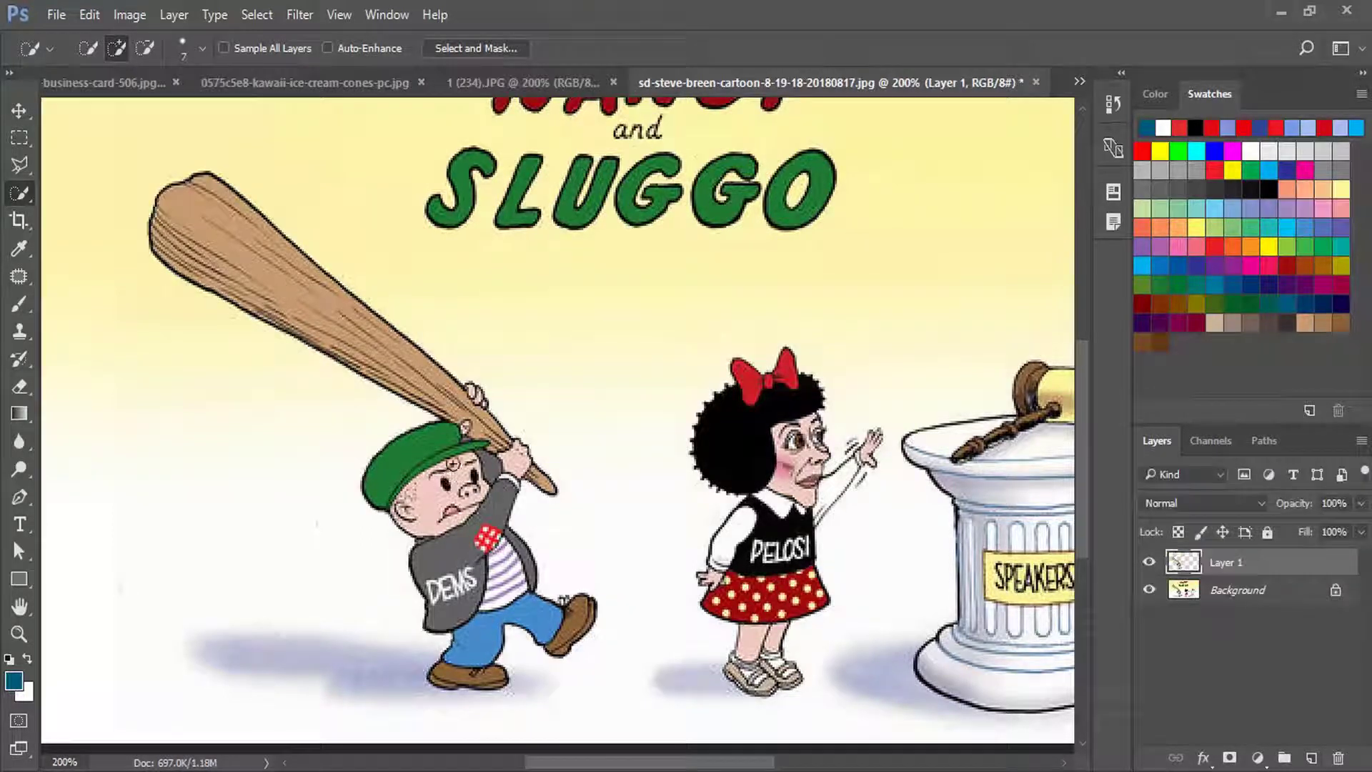
key(v)
mouse_move(447, 484)
mouse_down()
mouse_move(575, 443)
mouse_move(486, 401)
mouse_up()
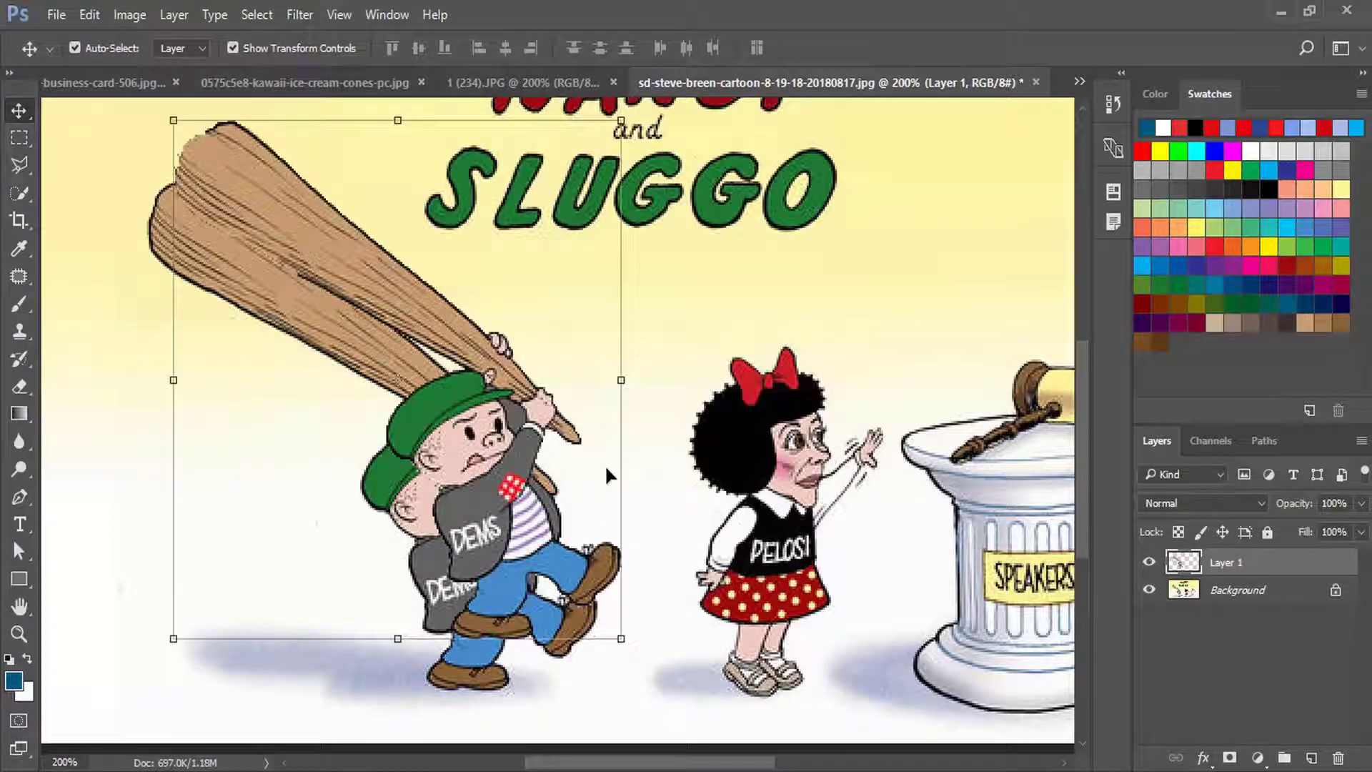
key(ctrl+z)
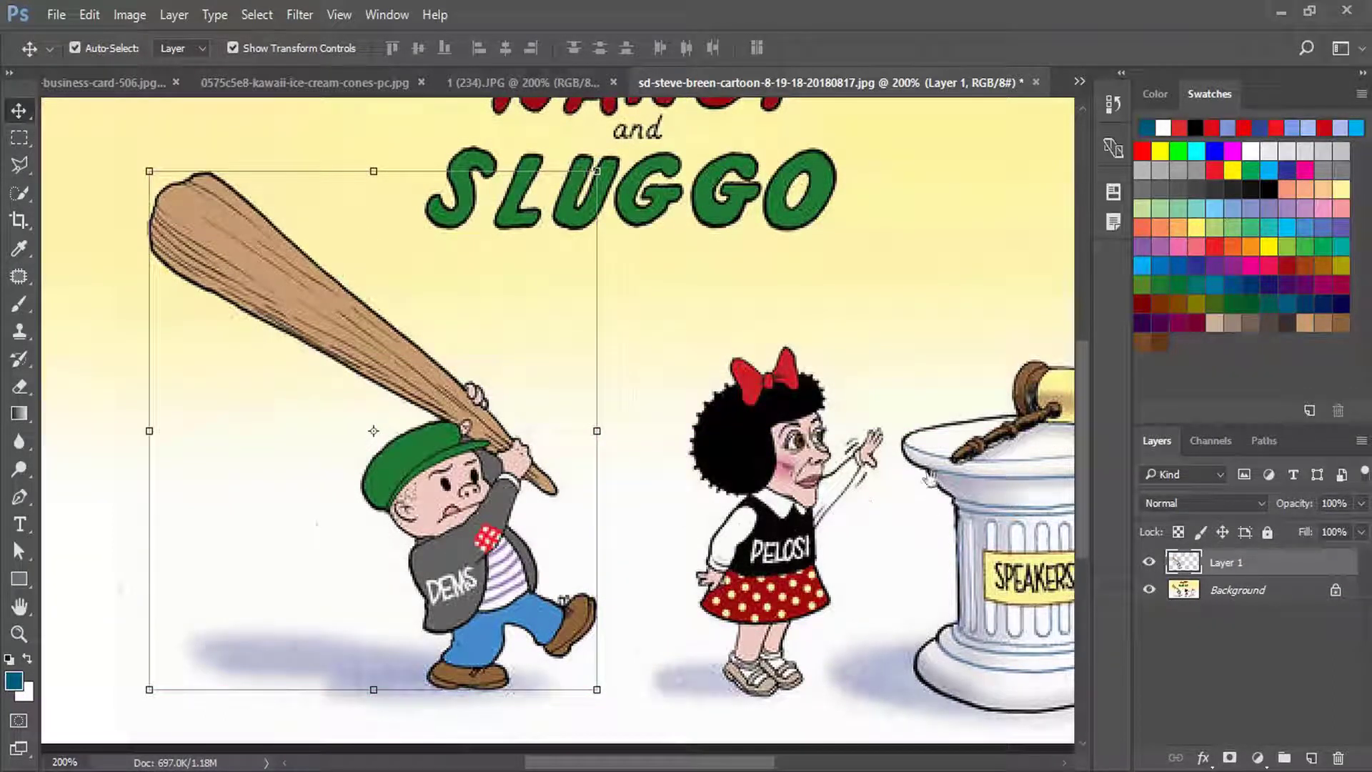
scroll(795, 475, right, 5)
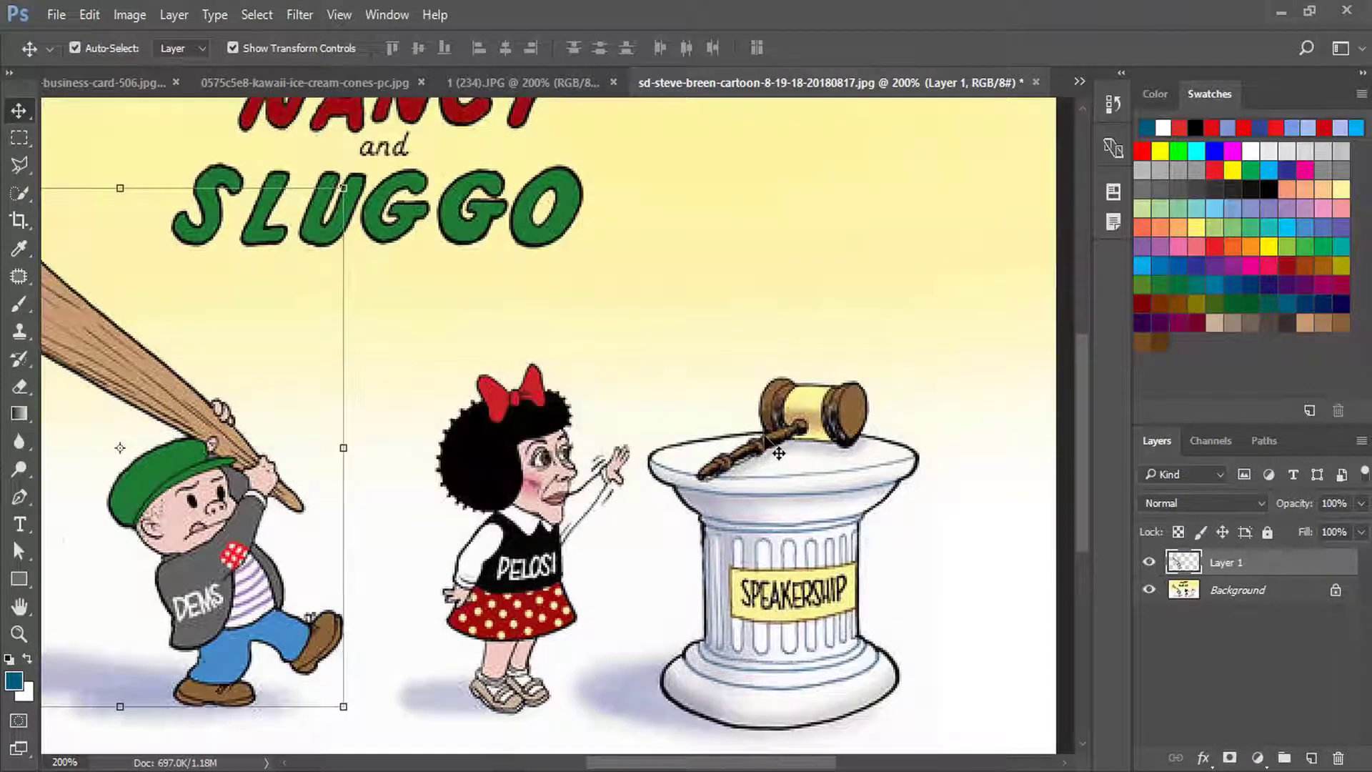
key(z)
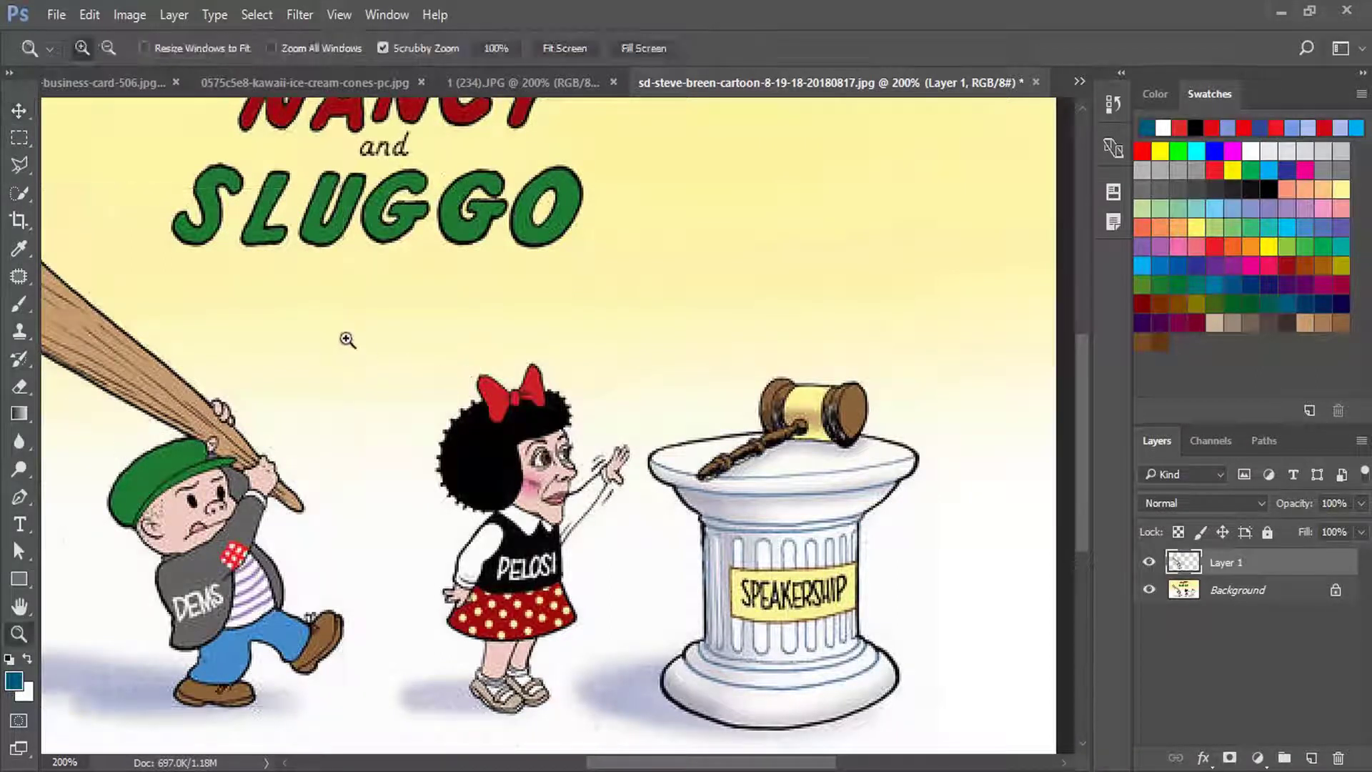
drag(477, 368, 577, 436)
- On the Background layer, quick-select the girl's red bow, Alt-trimming around the knot
key(w)
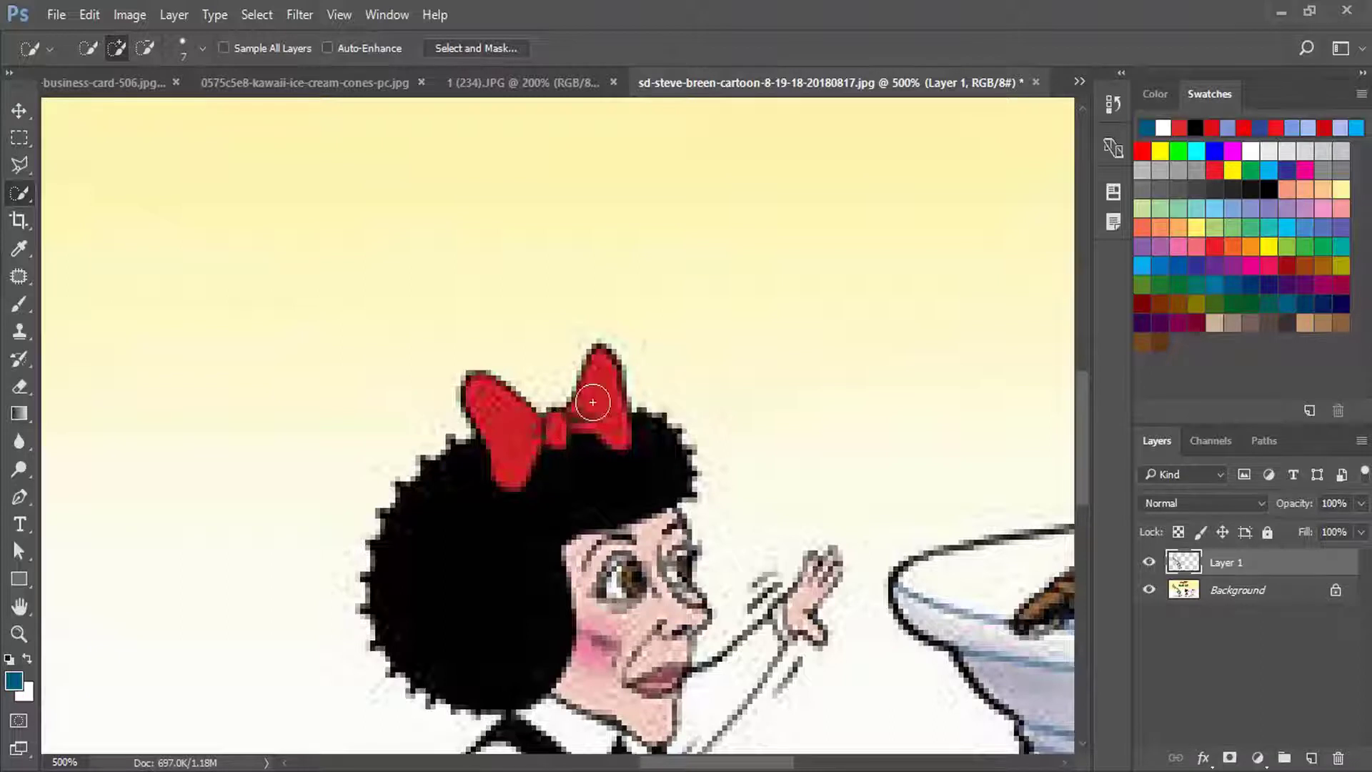
click(1211, 595)
mouse_move(591, 456)
mouse_down()
mouse_move(496, 404)
mouse_move(512, 436)
mouse_up()
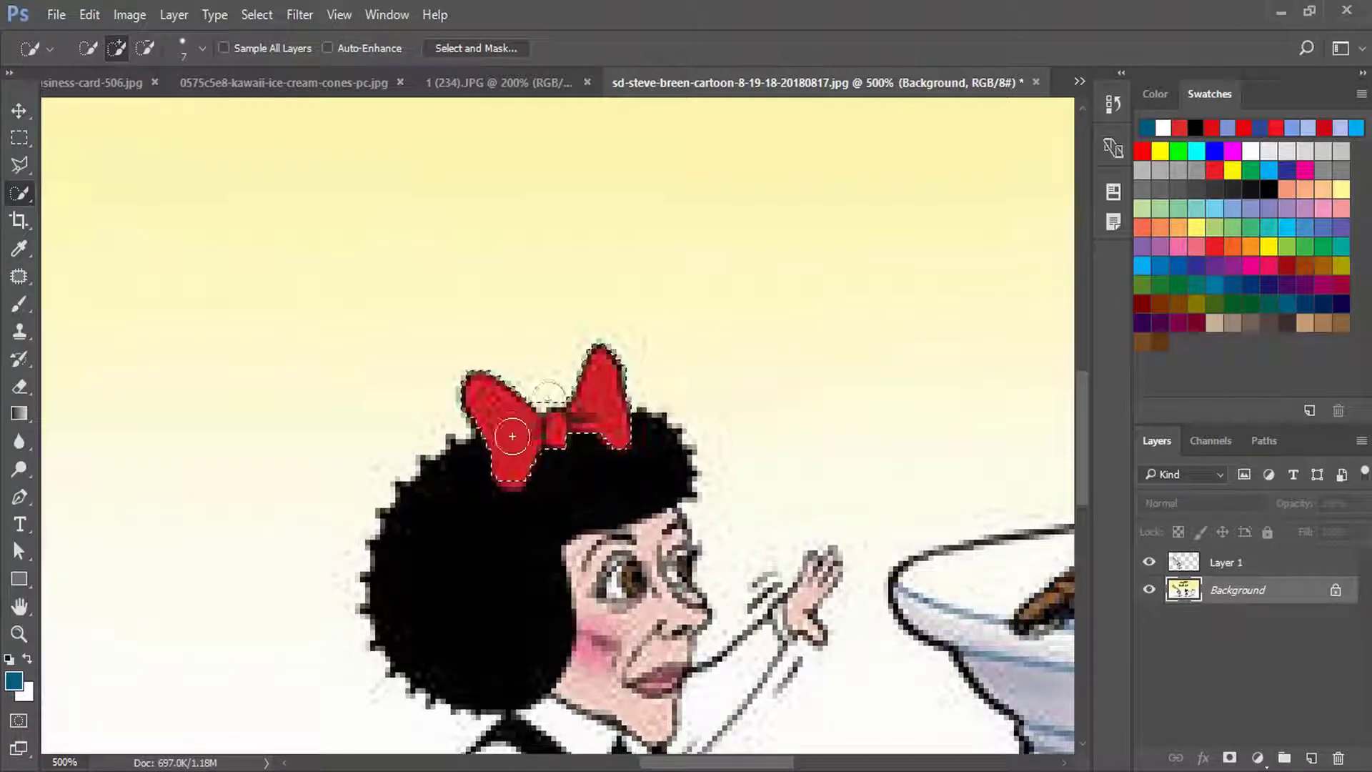
key(alt)
drag(545, 387, 509, 466)
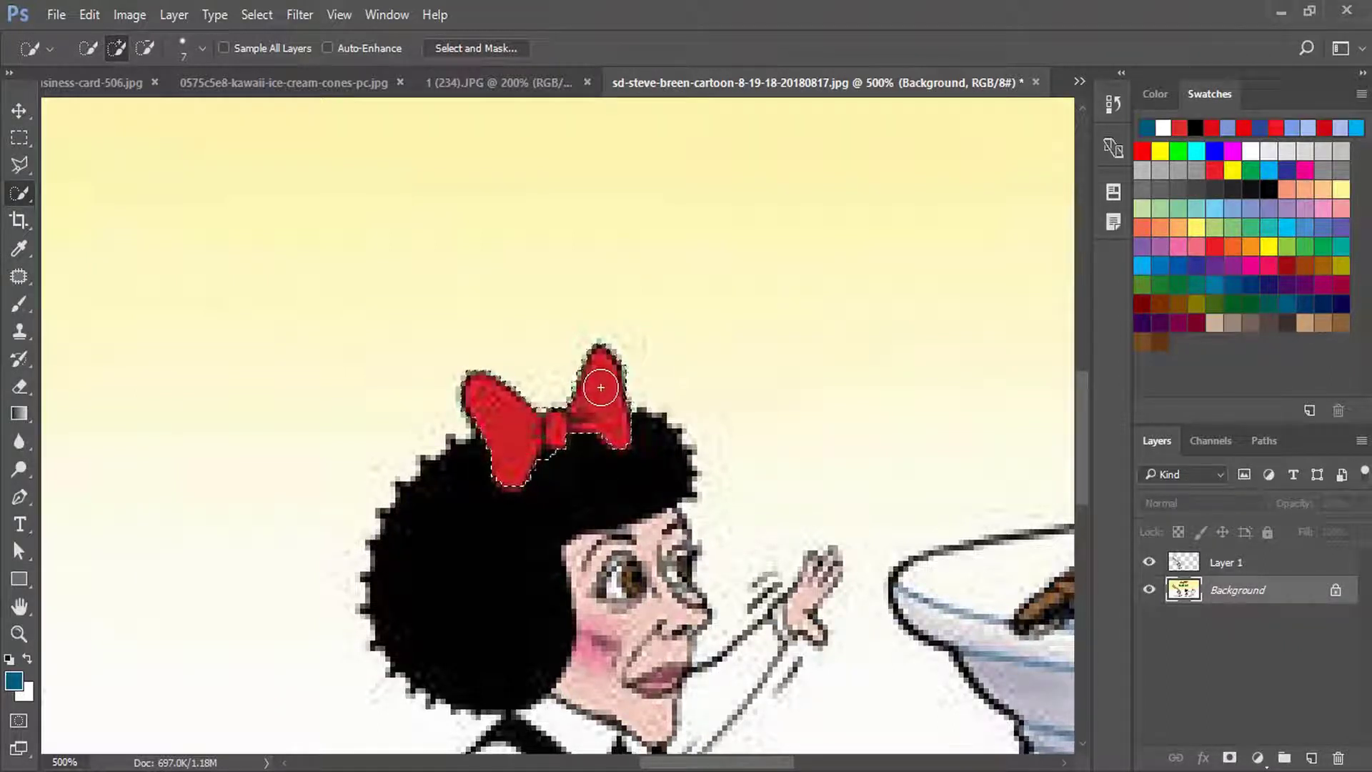
- Copy the bow to Layer 2 and move it up and right above her head
key(ctrl+j)
key(v)
drag(610, 415, 714, 361)
drag(773, 309, 806, 318)
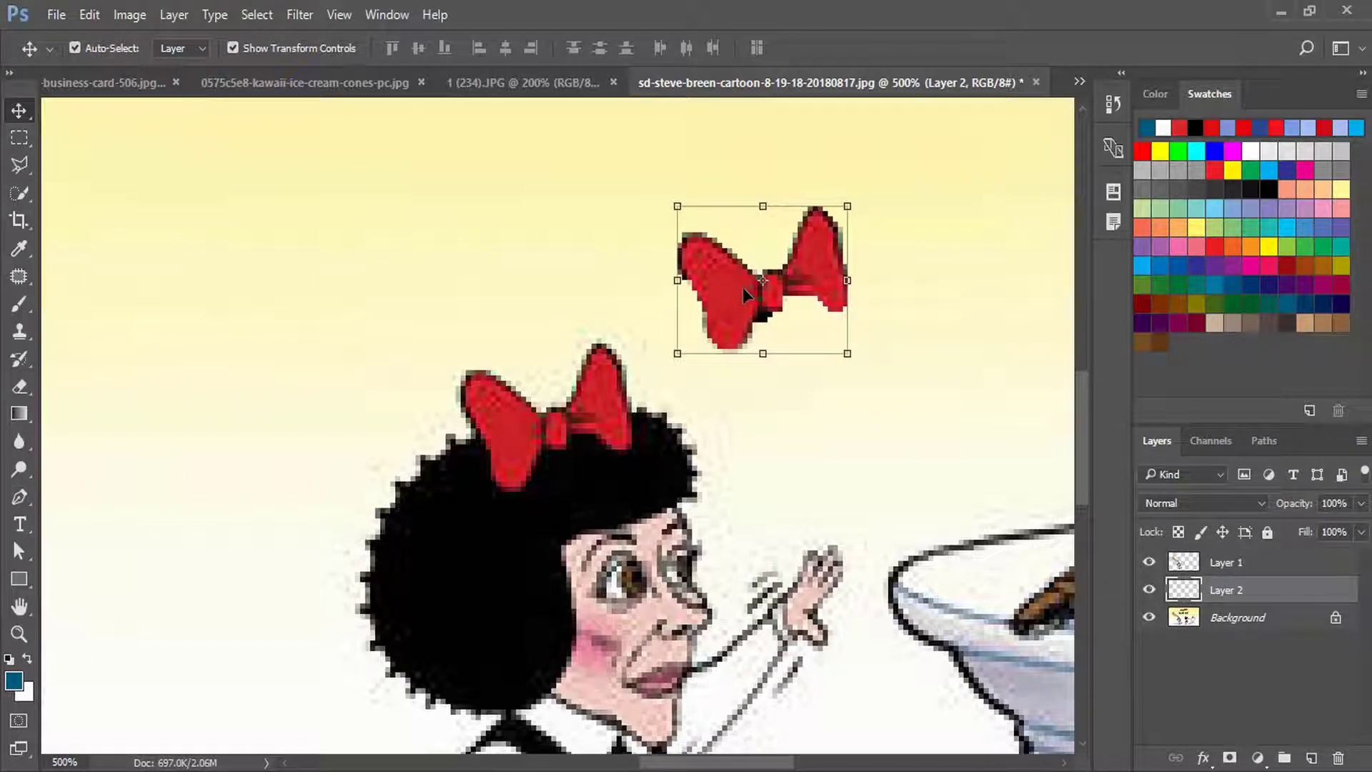
click(738, 364)
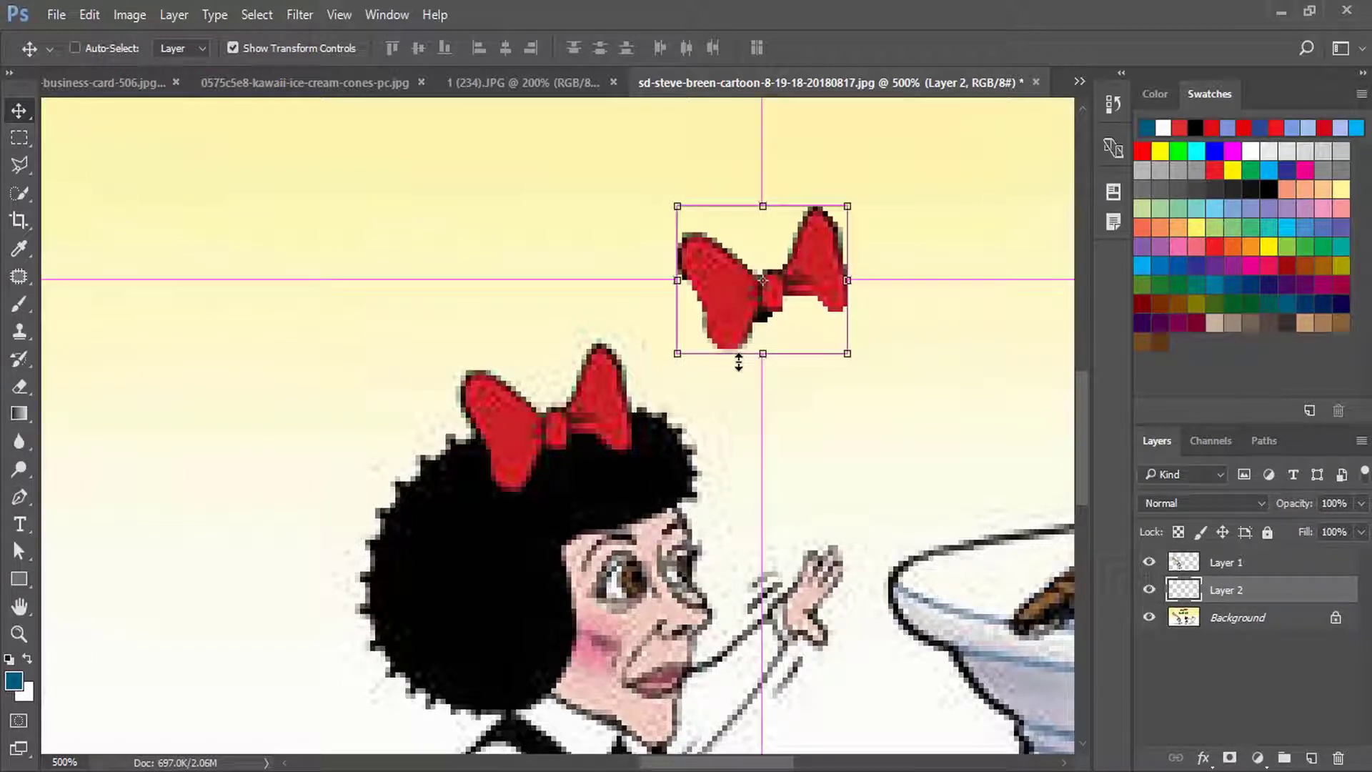
- Turn off layer auto-select and create a 750 × 1334 px Mobile App Design document
ctrl+click(738, 363)
key(ctrl+n)
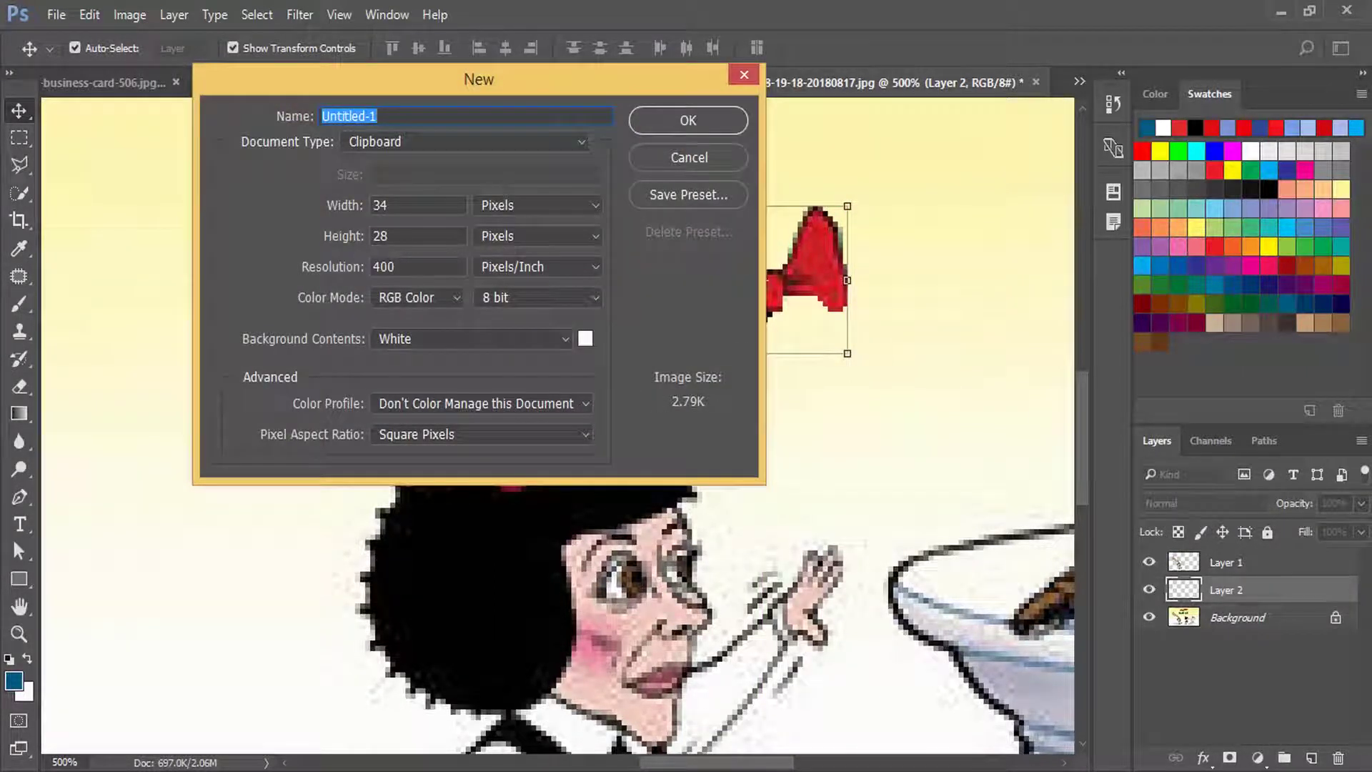
click(431, 147)
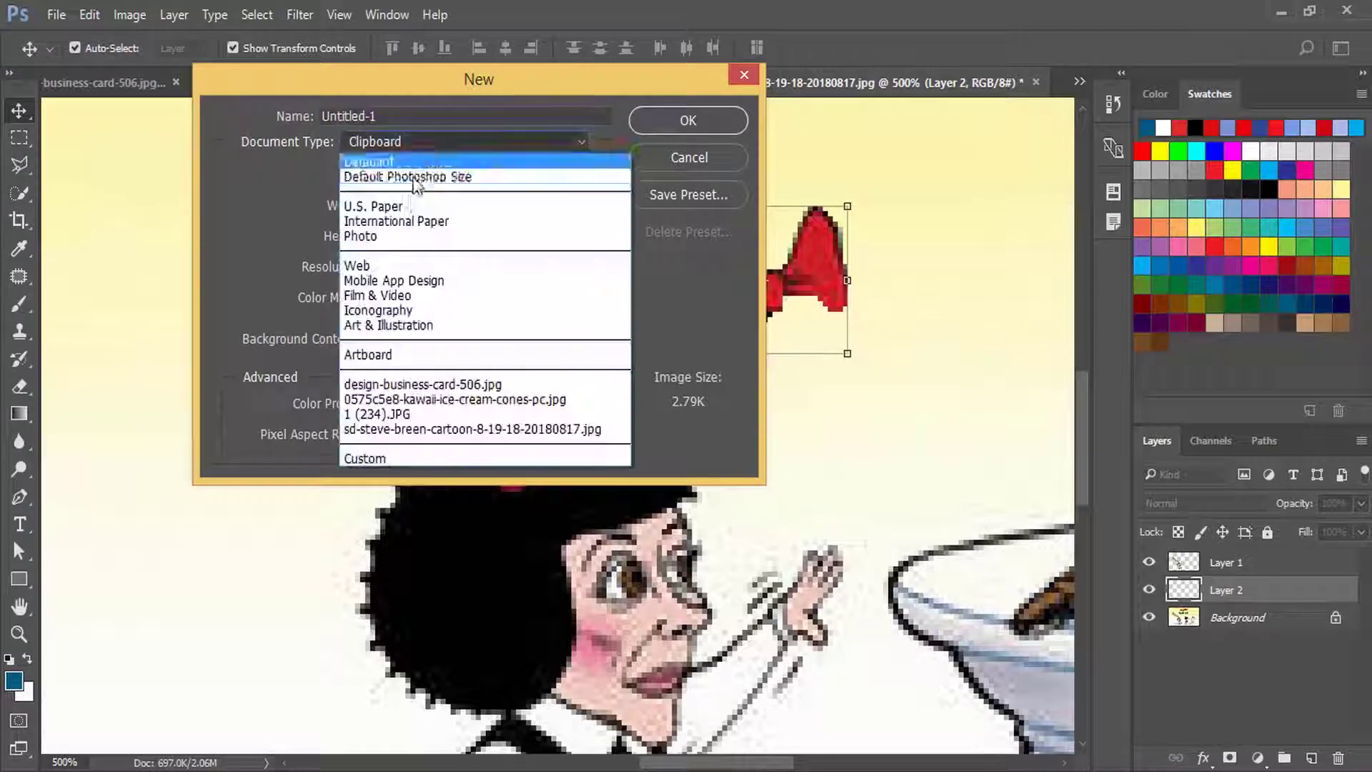
click(409, 283)
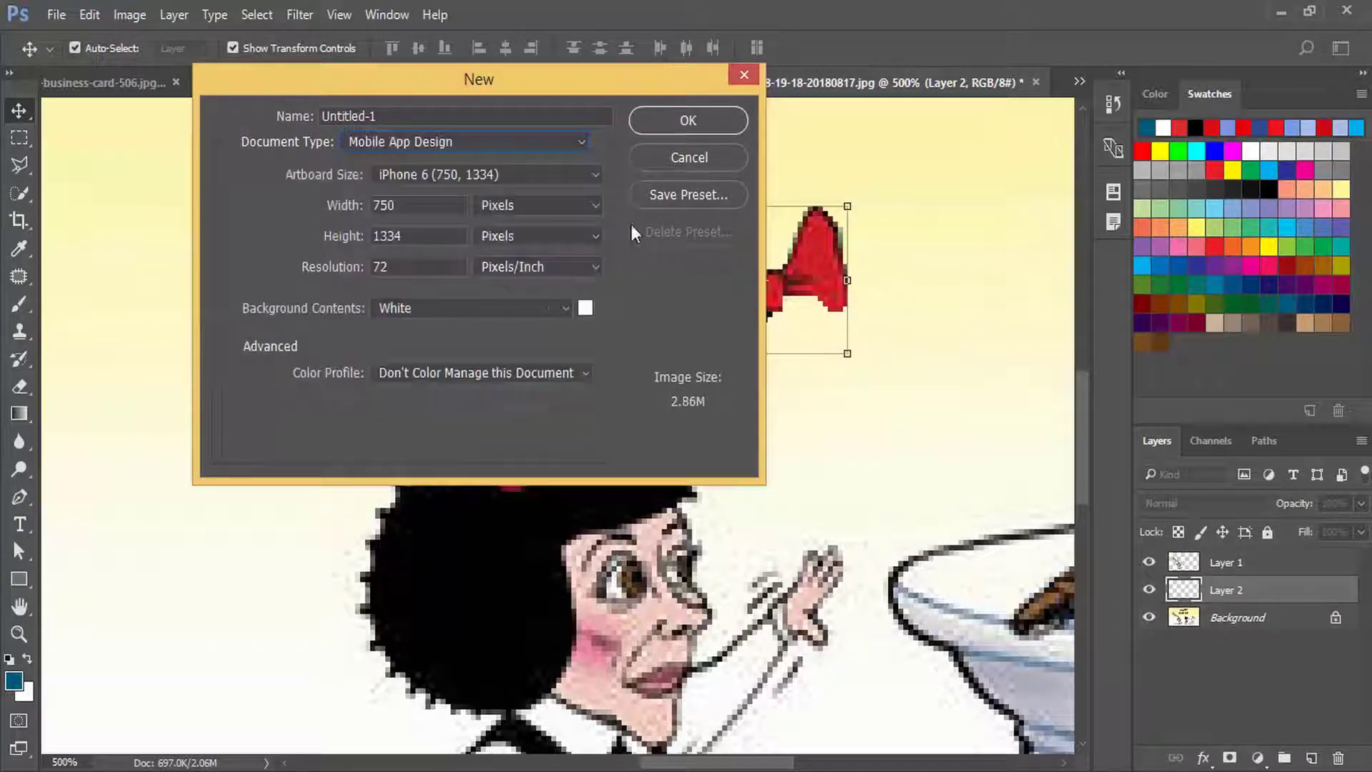
click(671, 120)
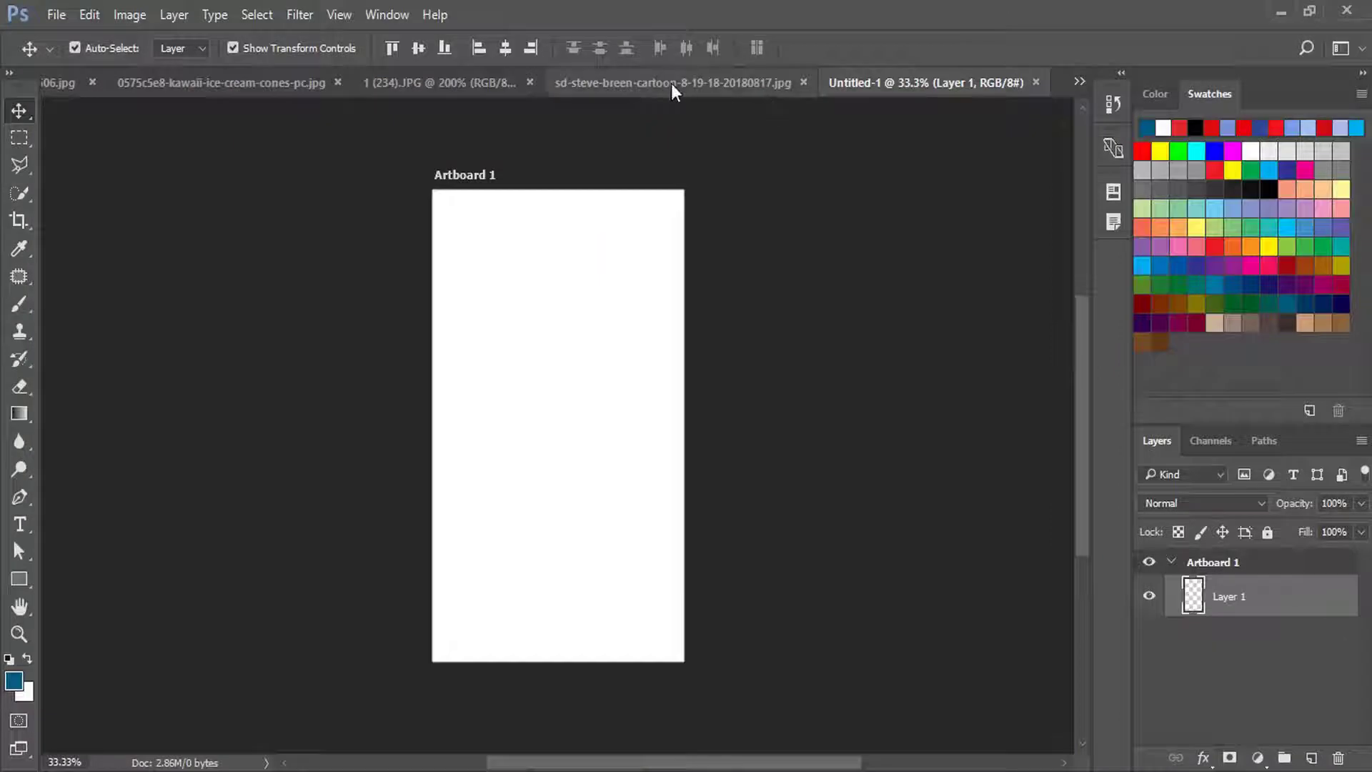
click(671, 83)
- Drag the cut-out boy onto the Untitled-1 artboard, then enlarge him and shift him left
drag(548, 599, 549, 418)
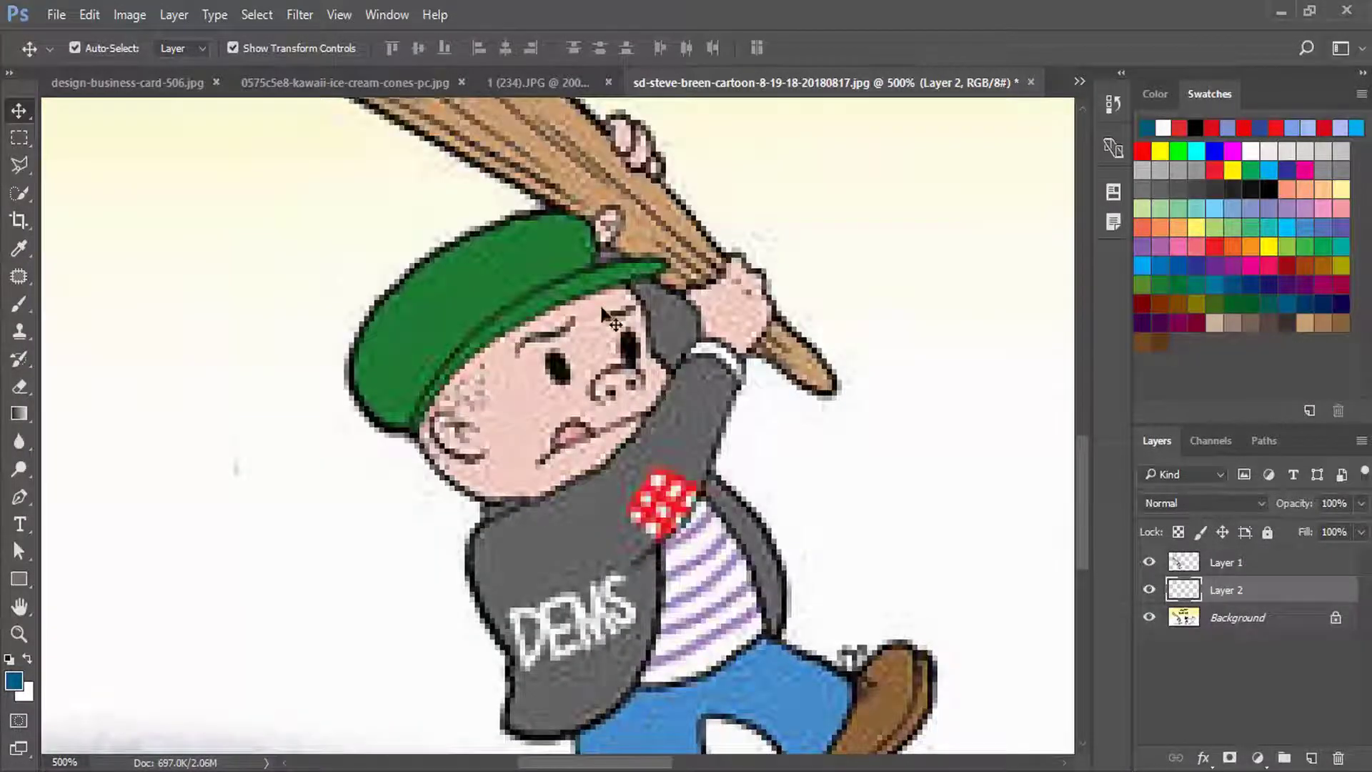
drag(602, 313, 660, 89)
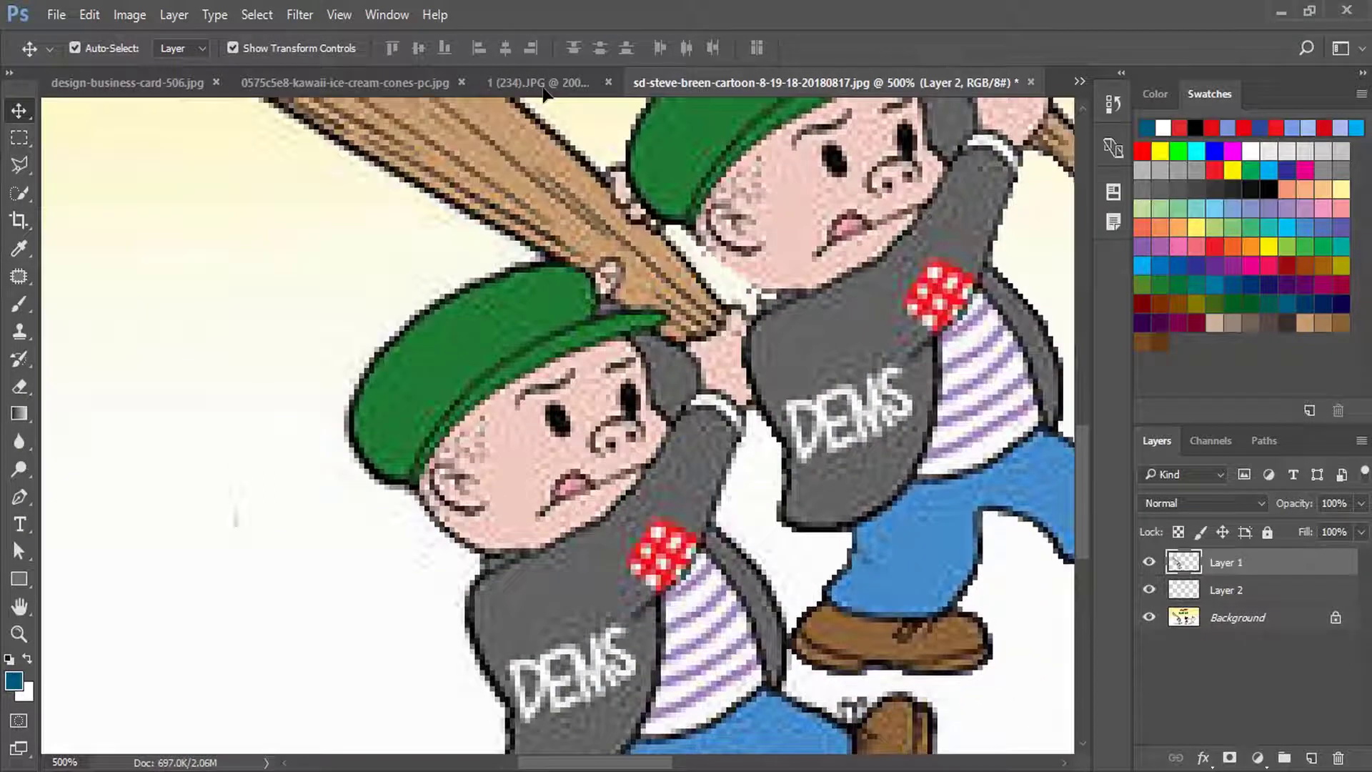
click(543, 85)
click(1010, 84)
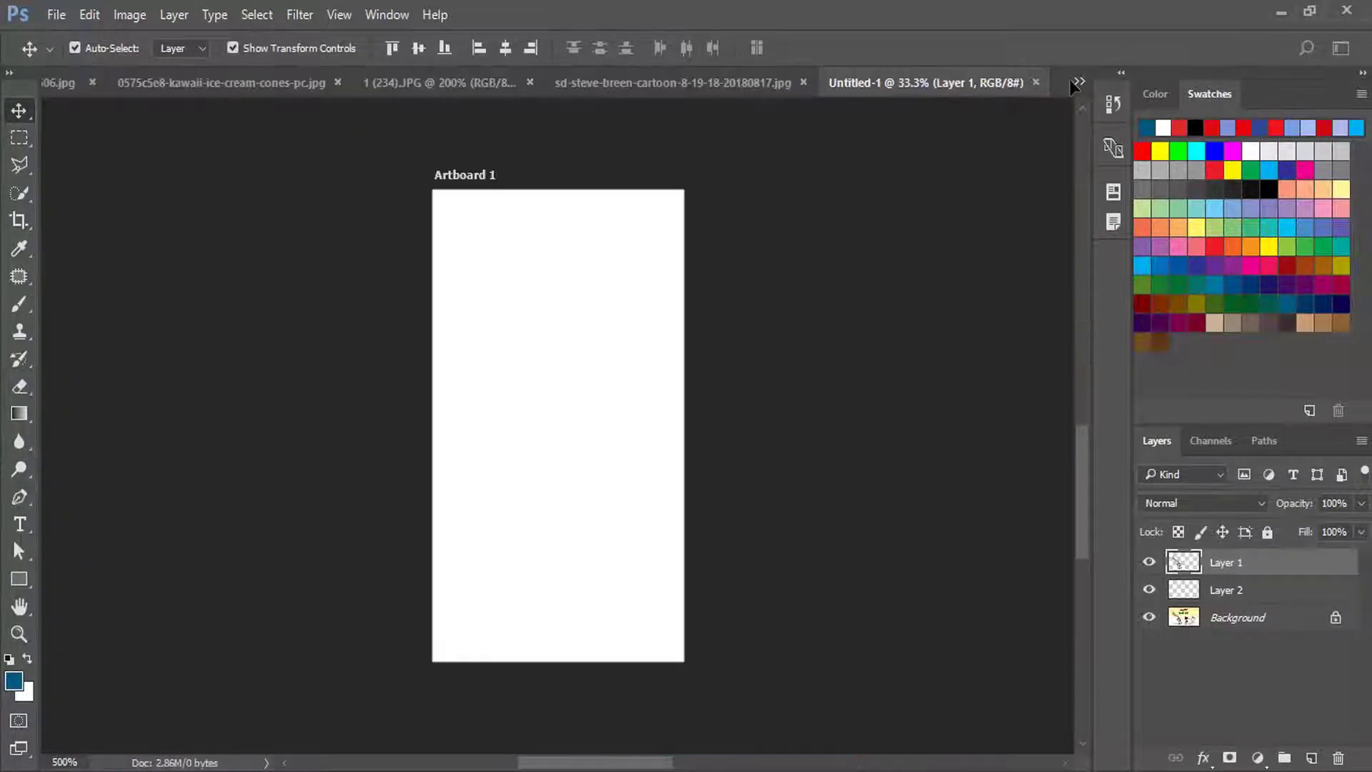
mouse_move(1053, 76)
mouse_down()
mouse_move(543, 351)
mouse_move(715, 557)
mouse_up()
key(Return)
drag(597, 452, 541, 430)
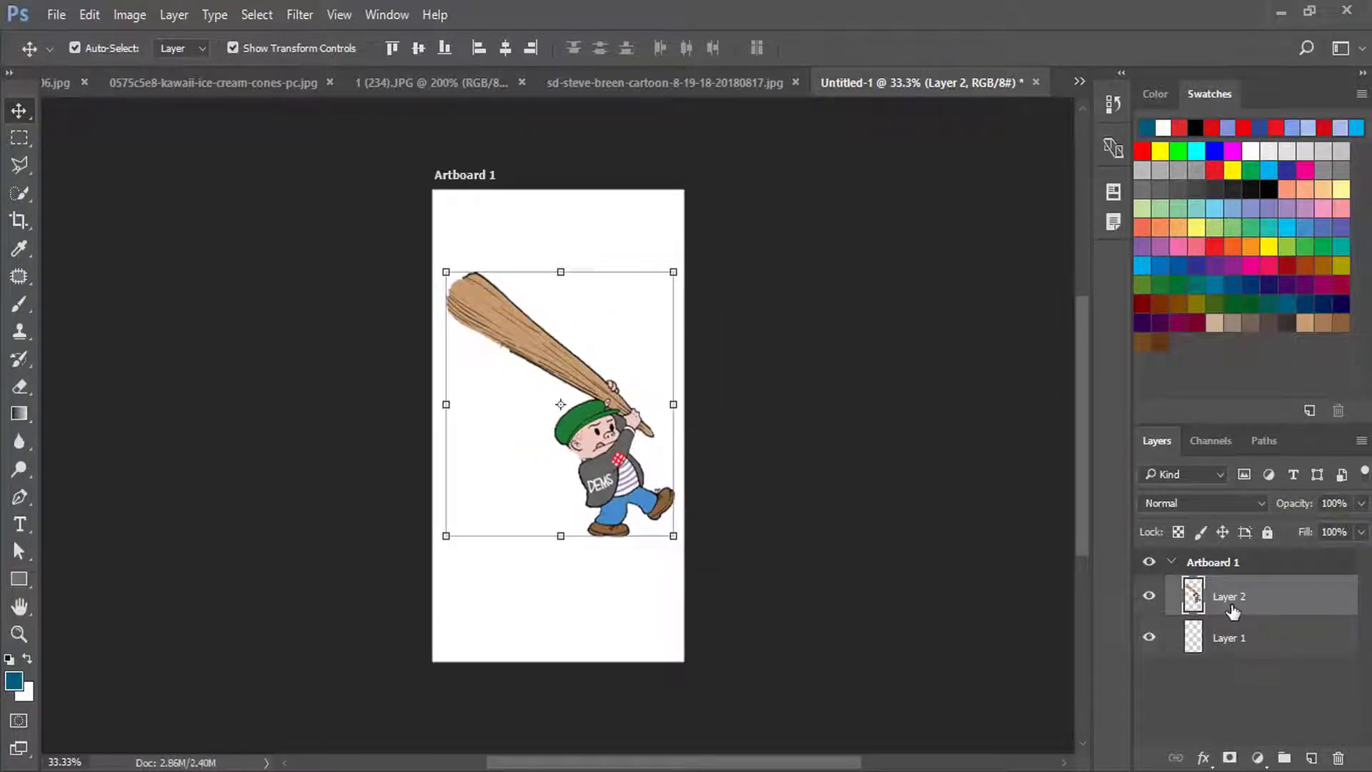
- Flatten the image into a single Background layer and zoom in on the boy and bat
right_click(1235, 606)
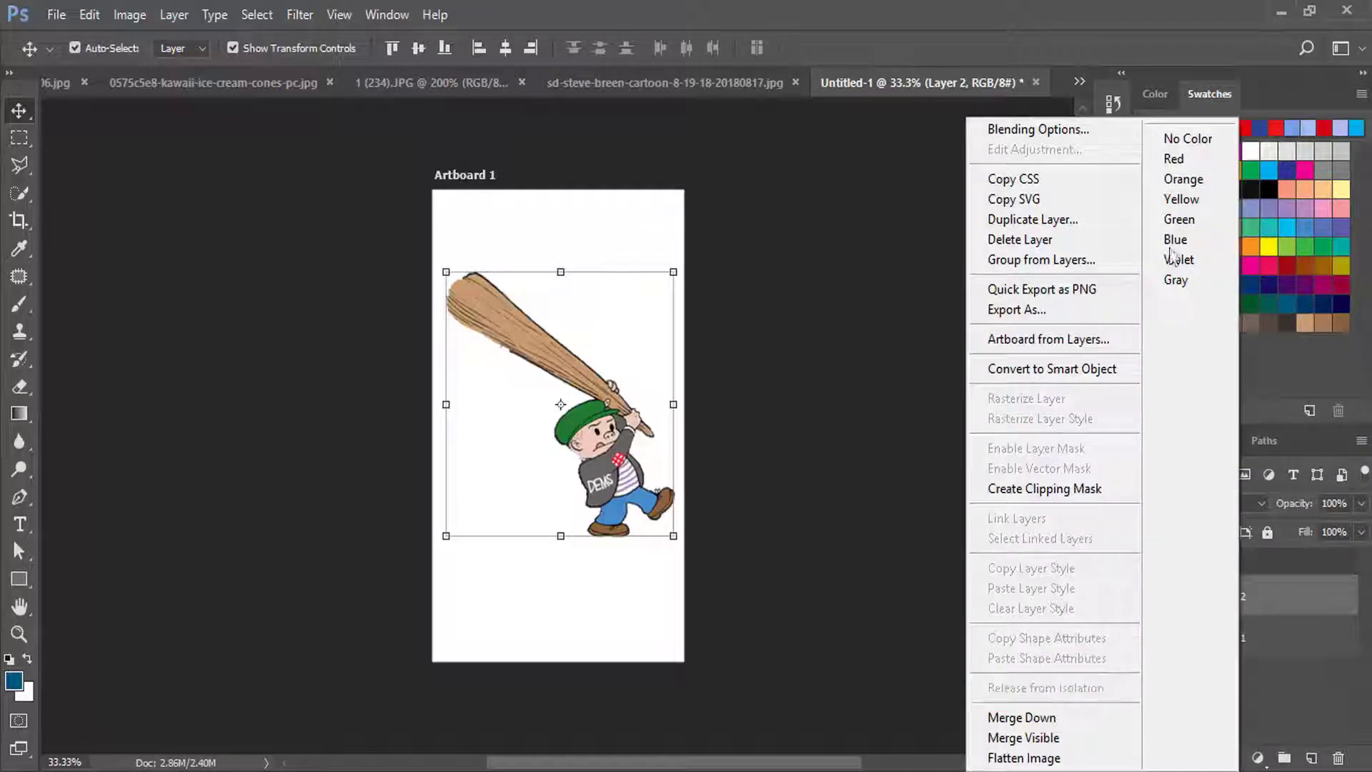
click(1037, 757)
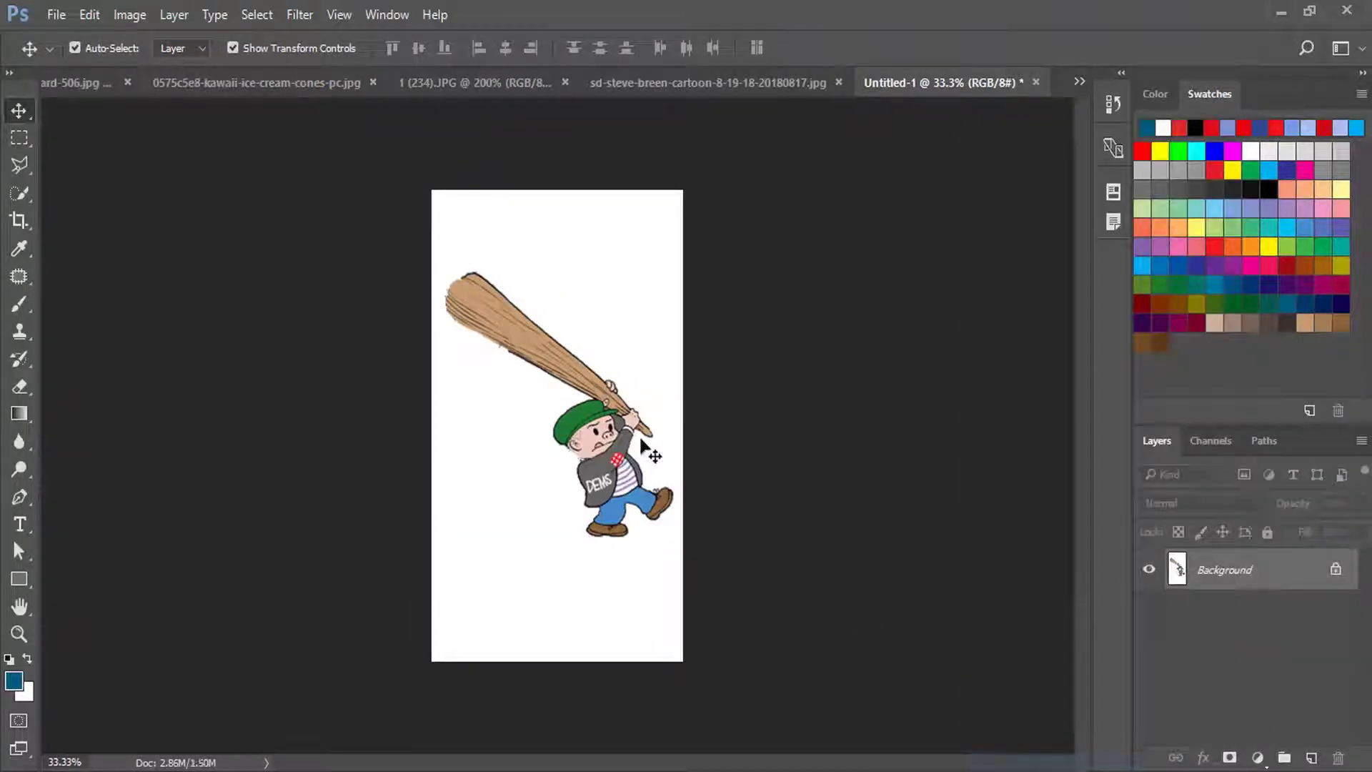
click(629, 386)
click(715, 346)
key(z)
click(633, 409)
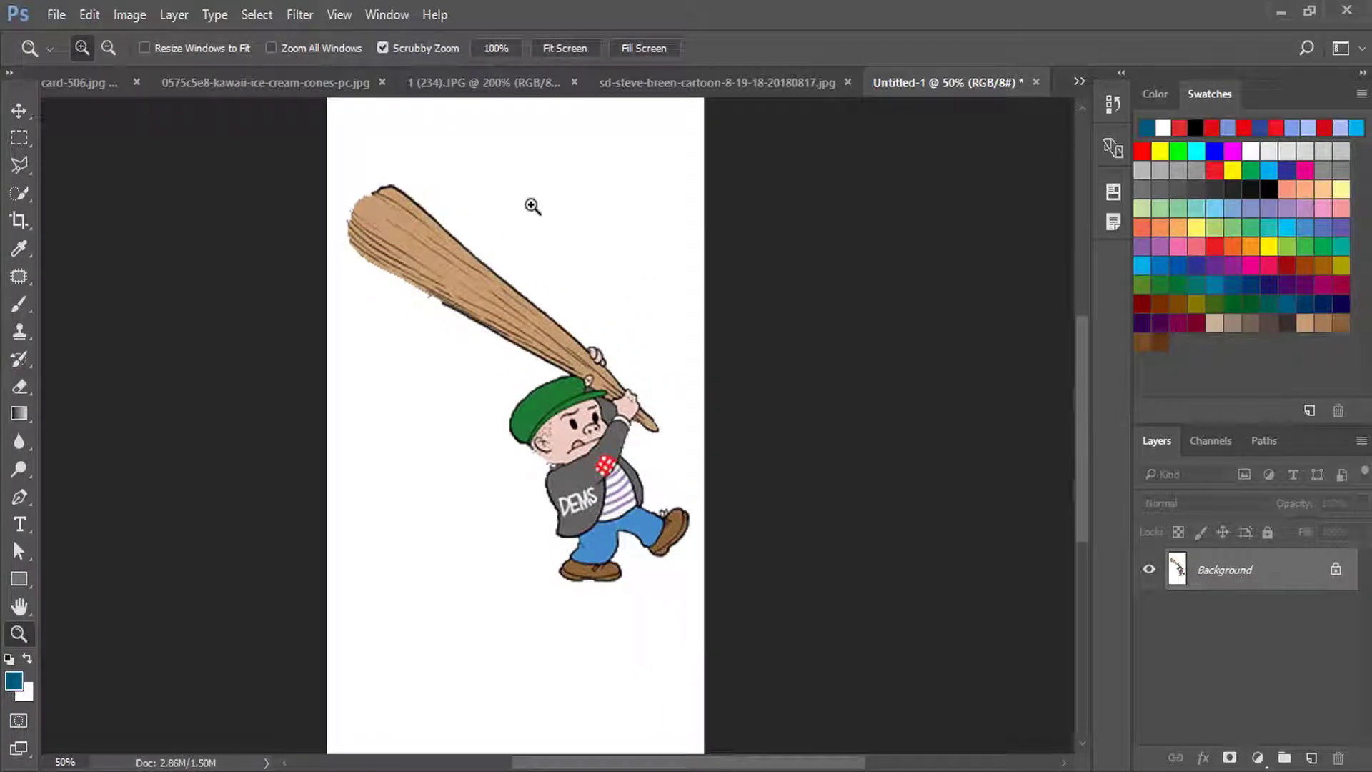
right_click(21, 203)
click(122, 218)
click(531, 227)
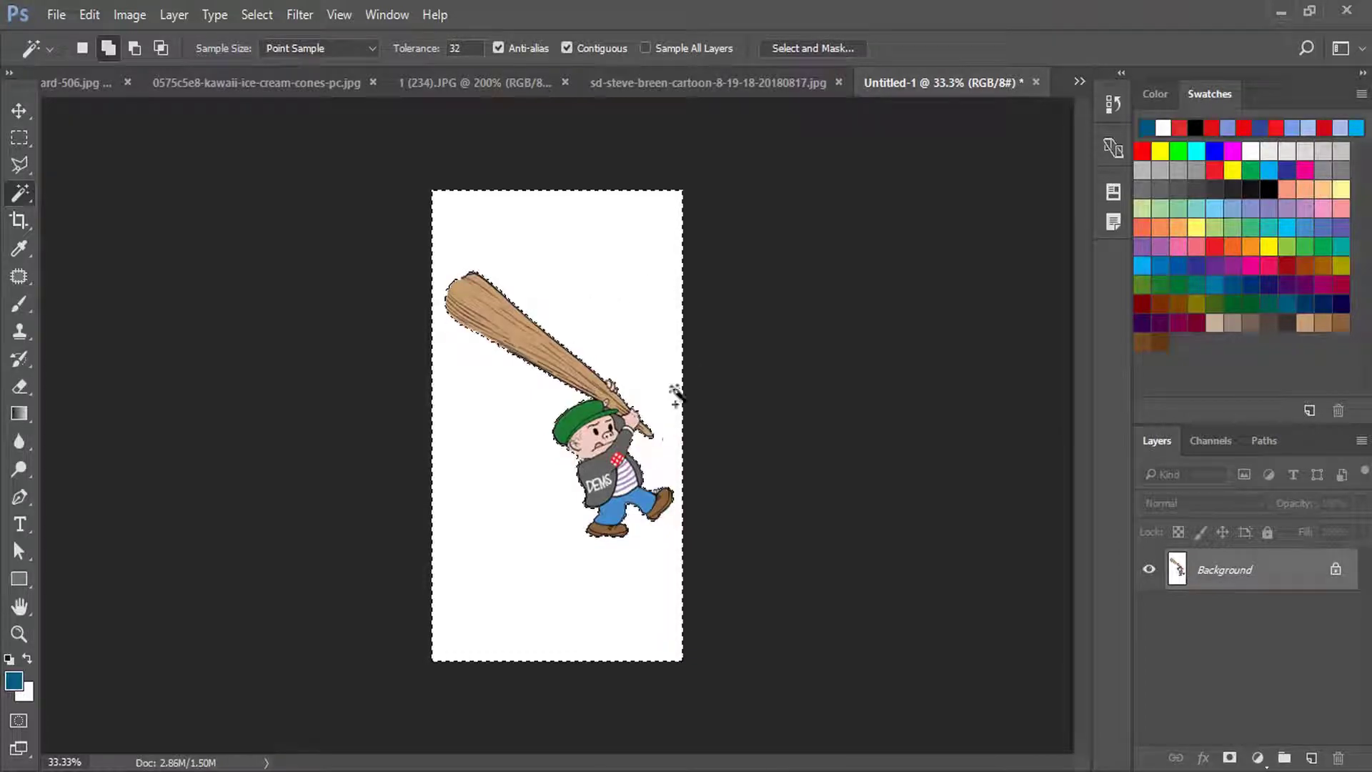
click(257, 14)
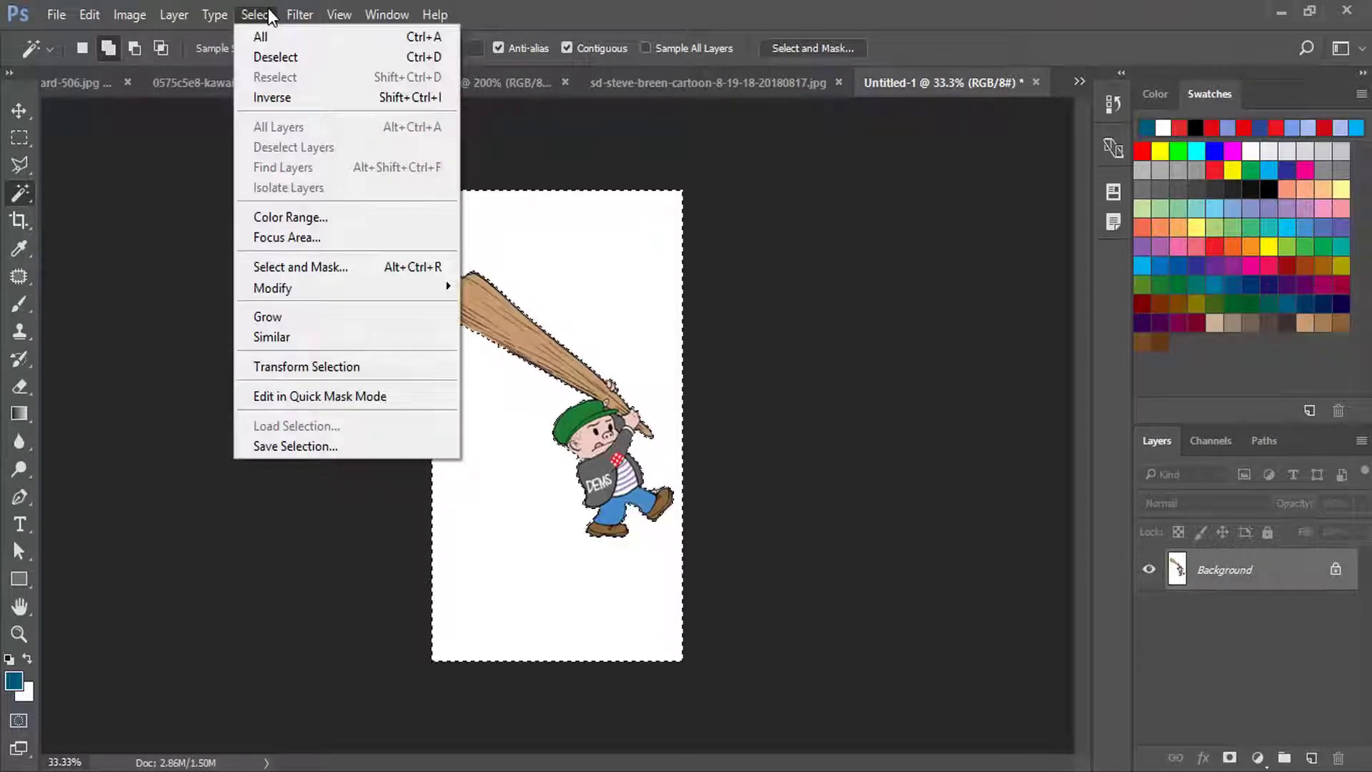
click(398, 100)
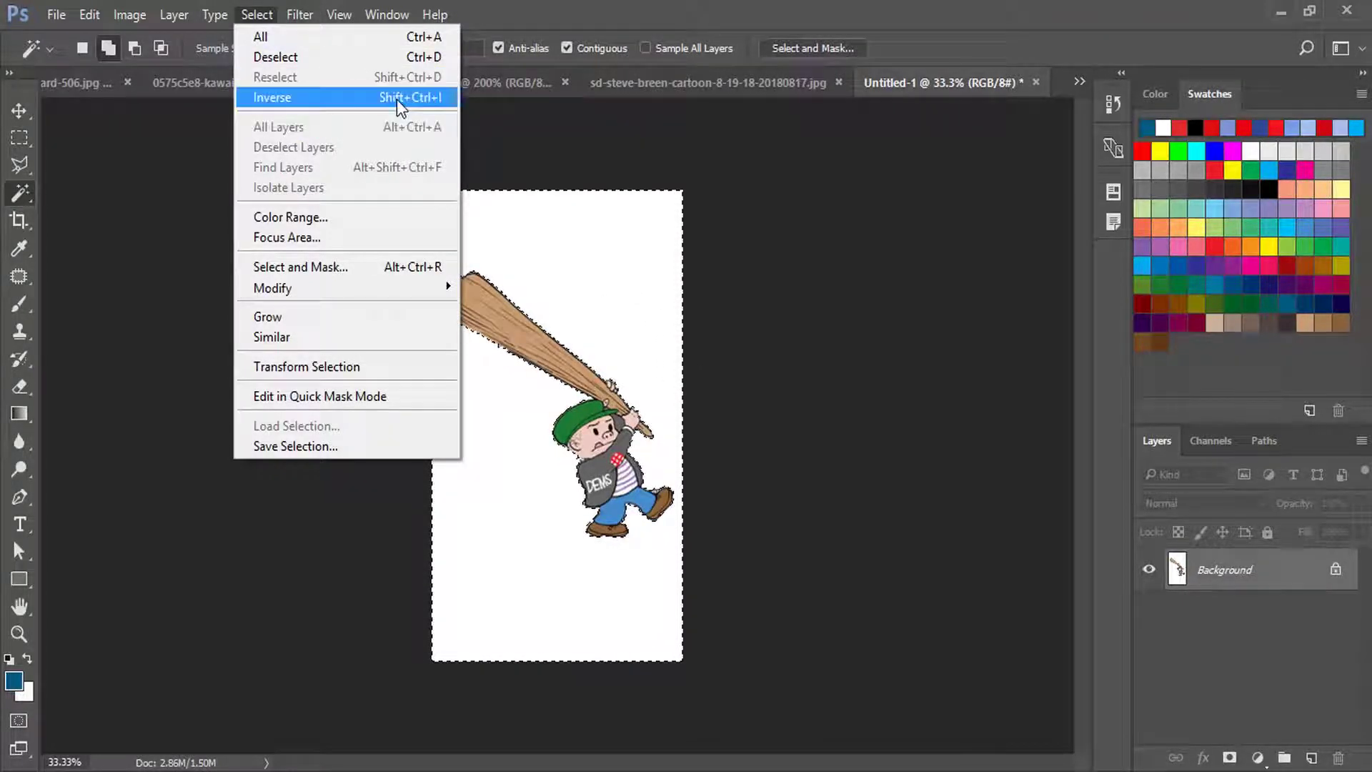
click(398, 99)
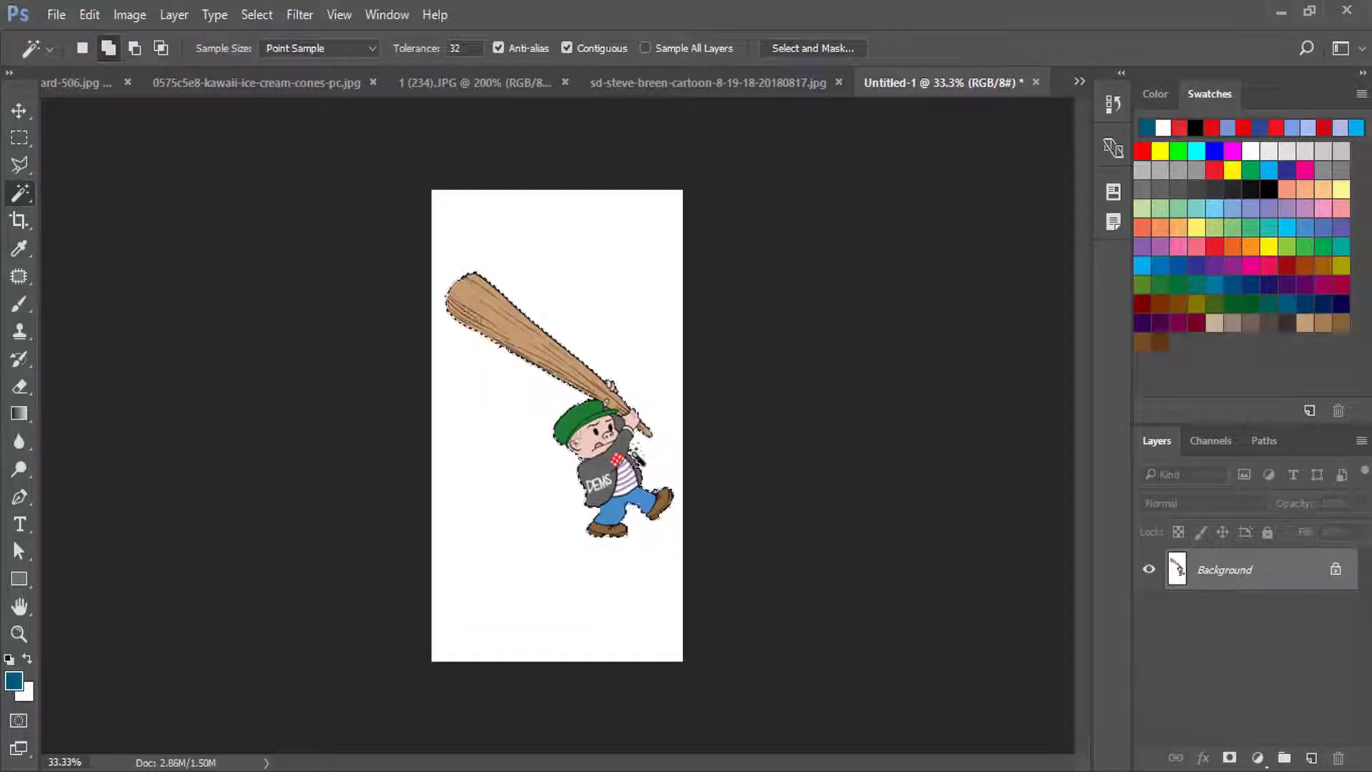
key(ctrl+j)
key(v)
drag(574, 392, 544, 364)
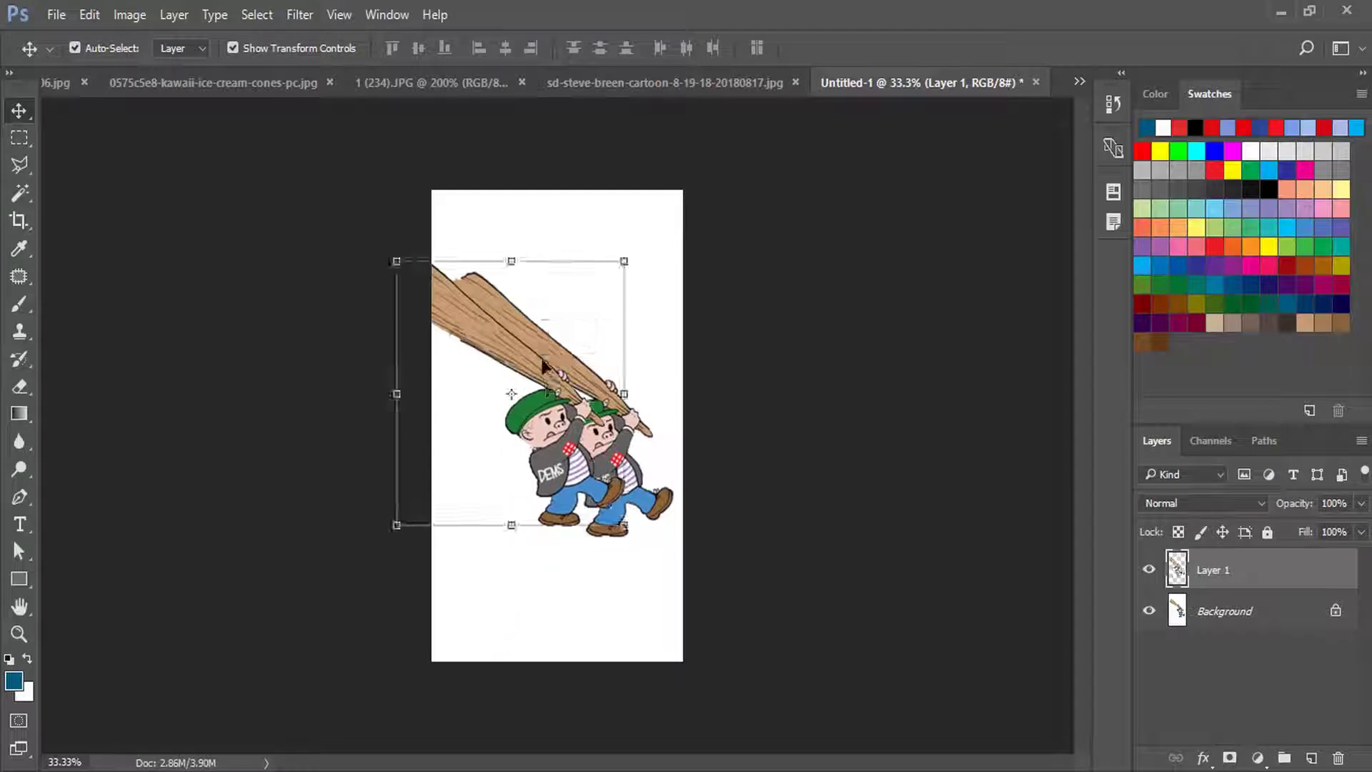
drag(544, 364, 570, 429)
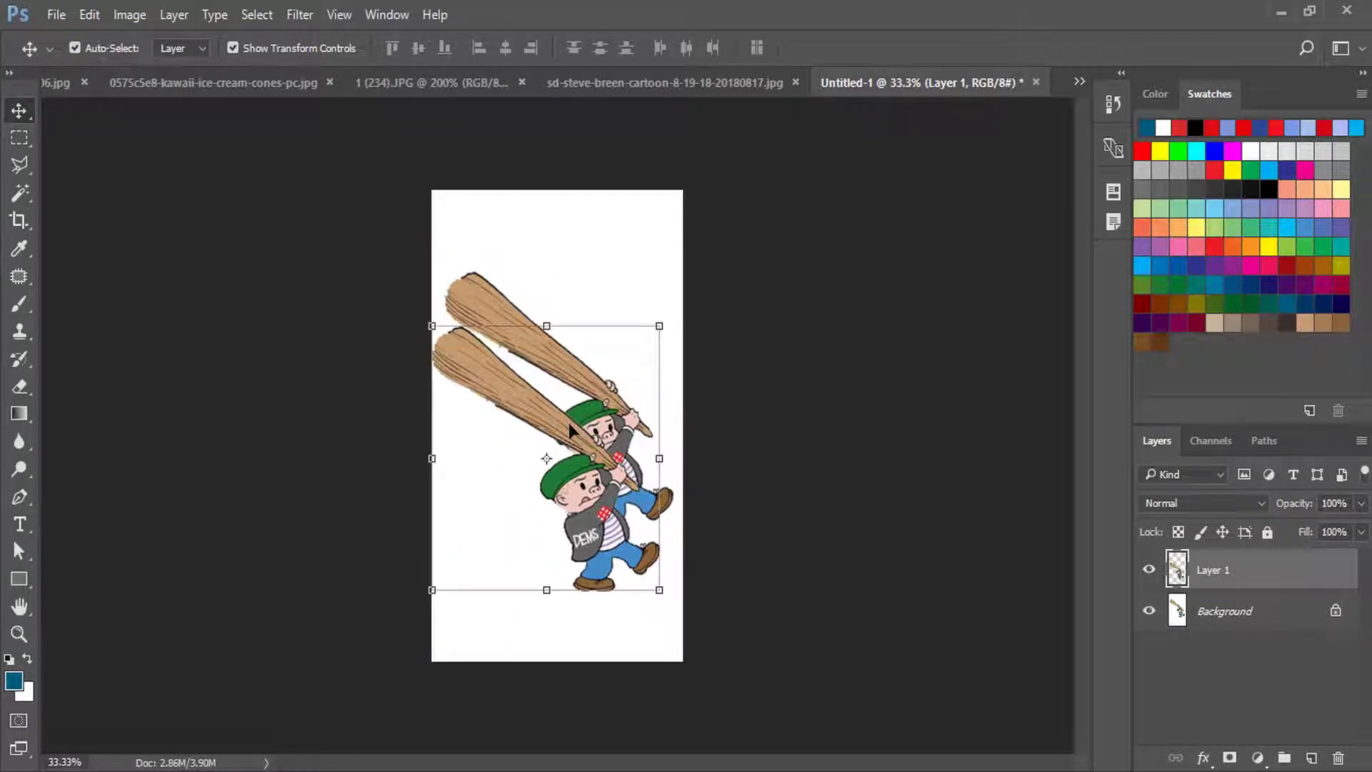
key(ctrl+alt+z)
key(ctrl+alt+z)
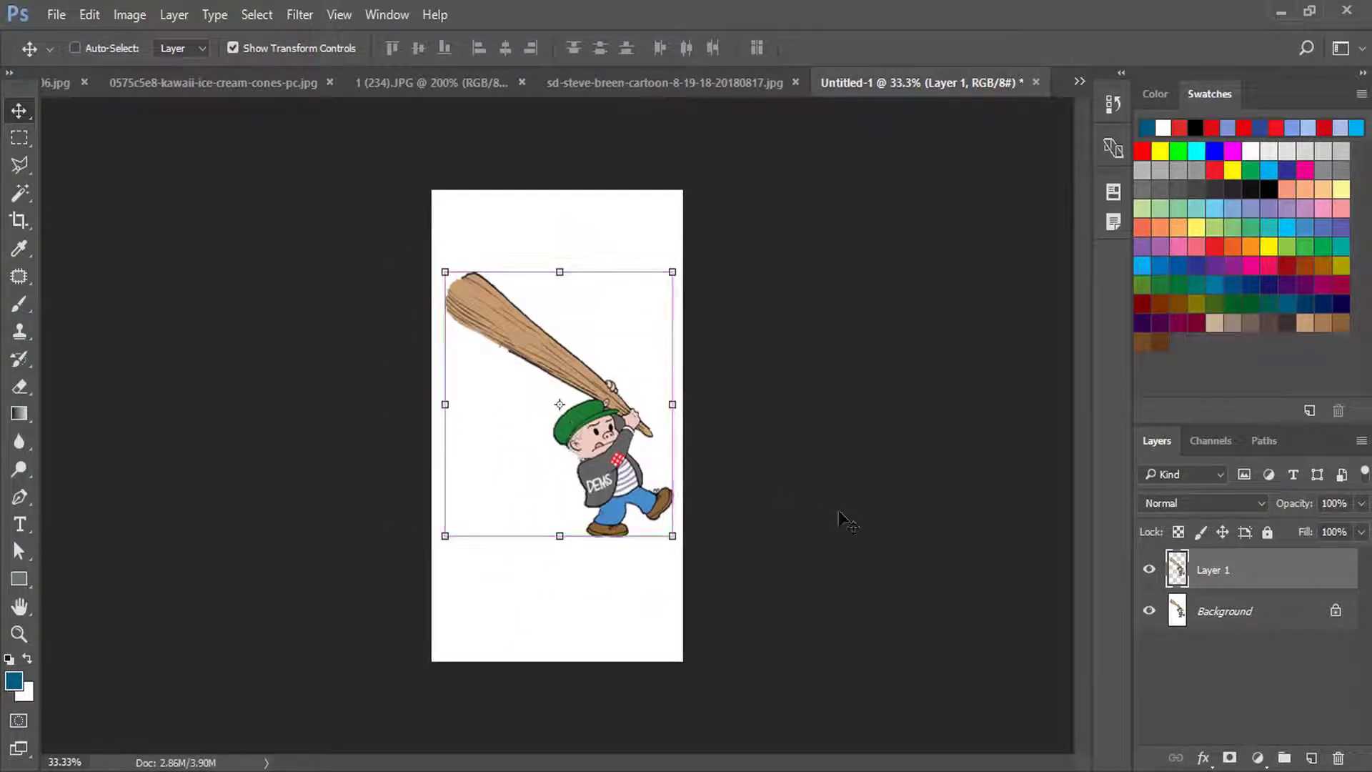
key(ctrl+alt+z)
click(74, 48)
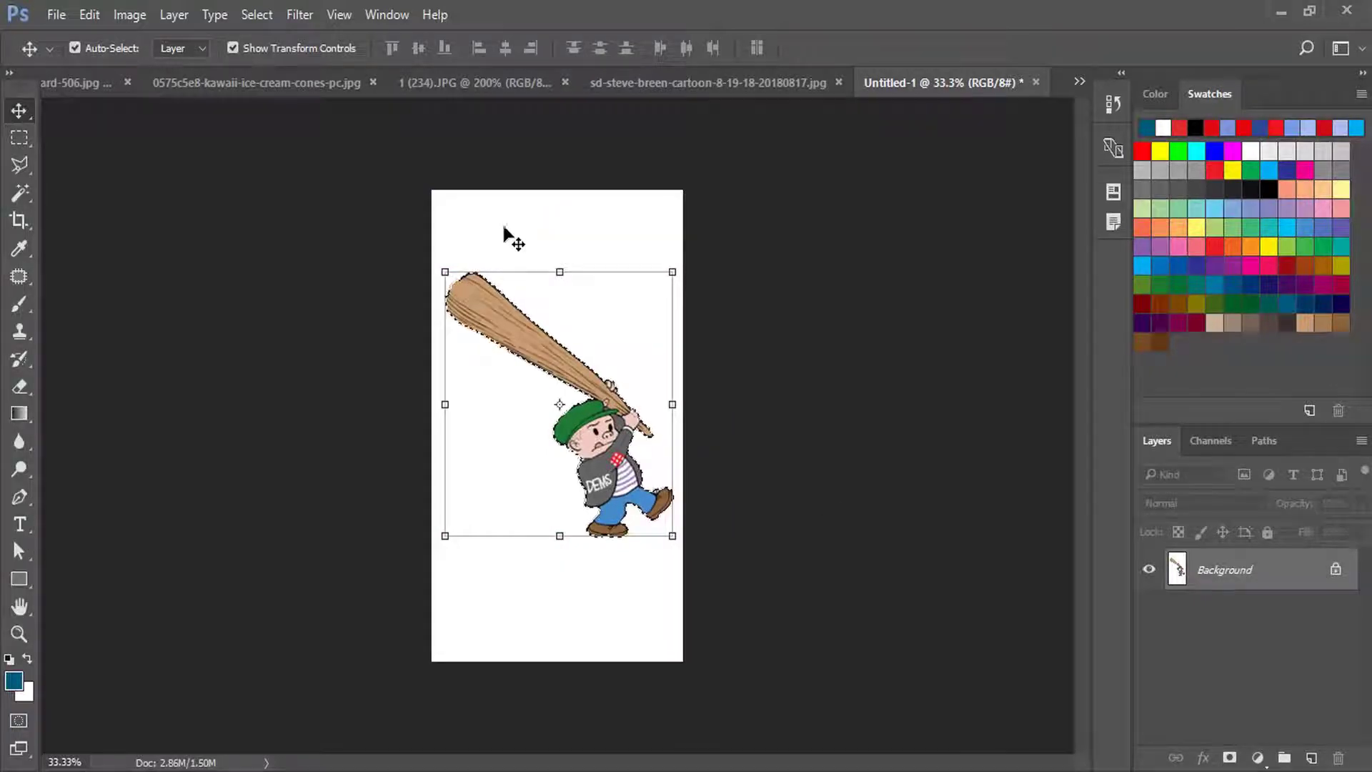
key(ctrl+d)
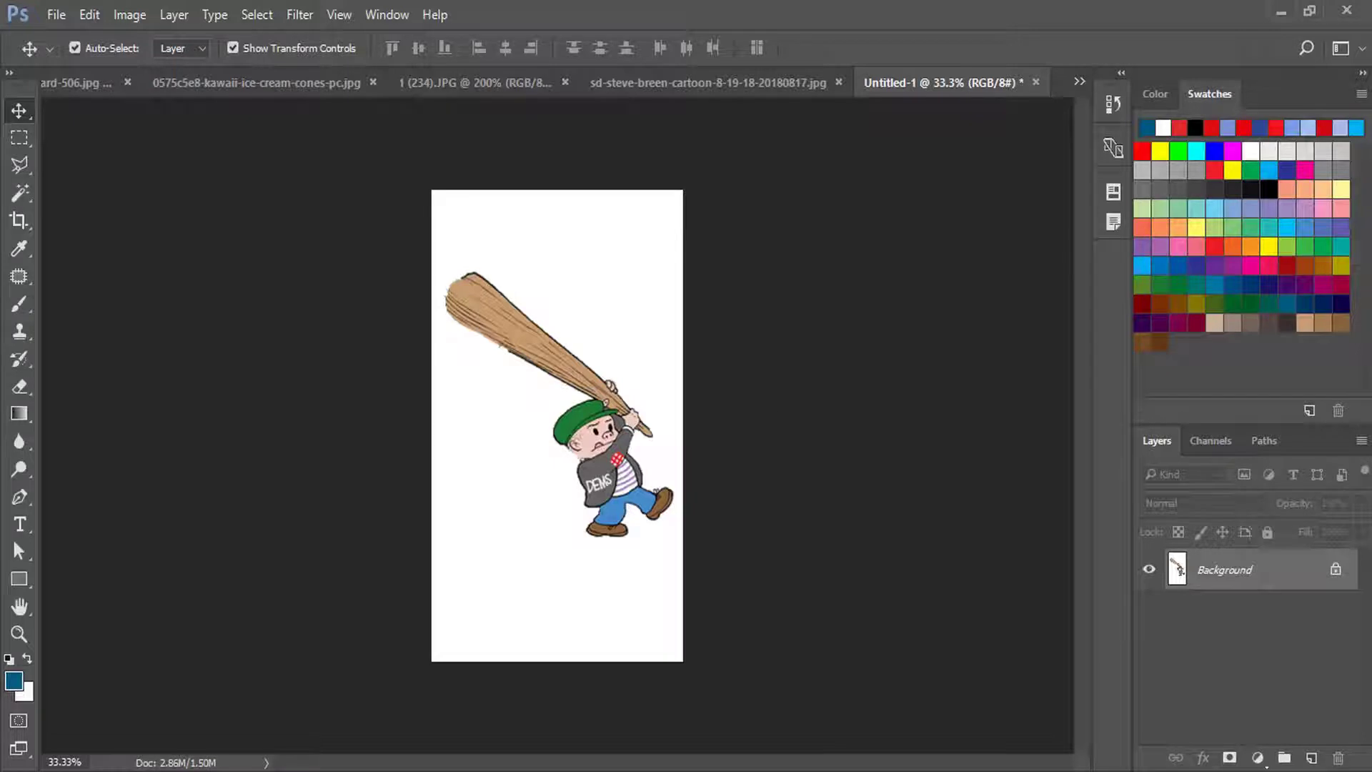
key(ctrl+alt+z)
key(ctrl+alt+z)
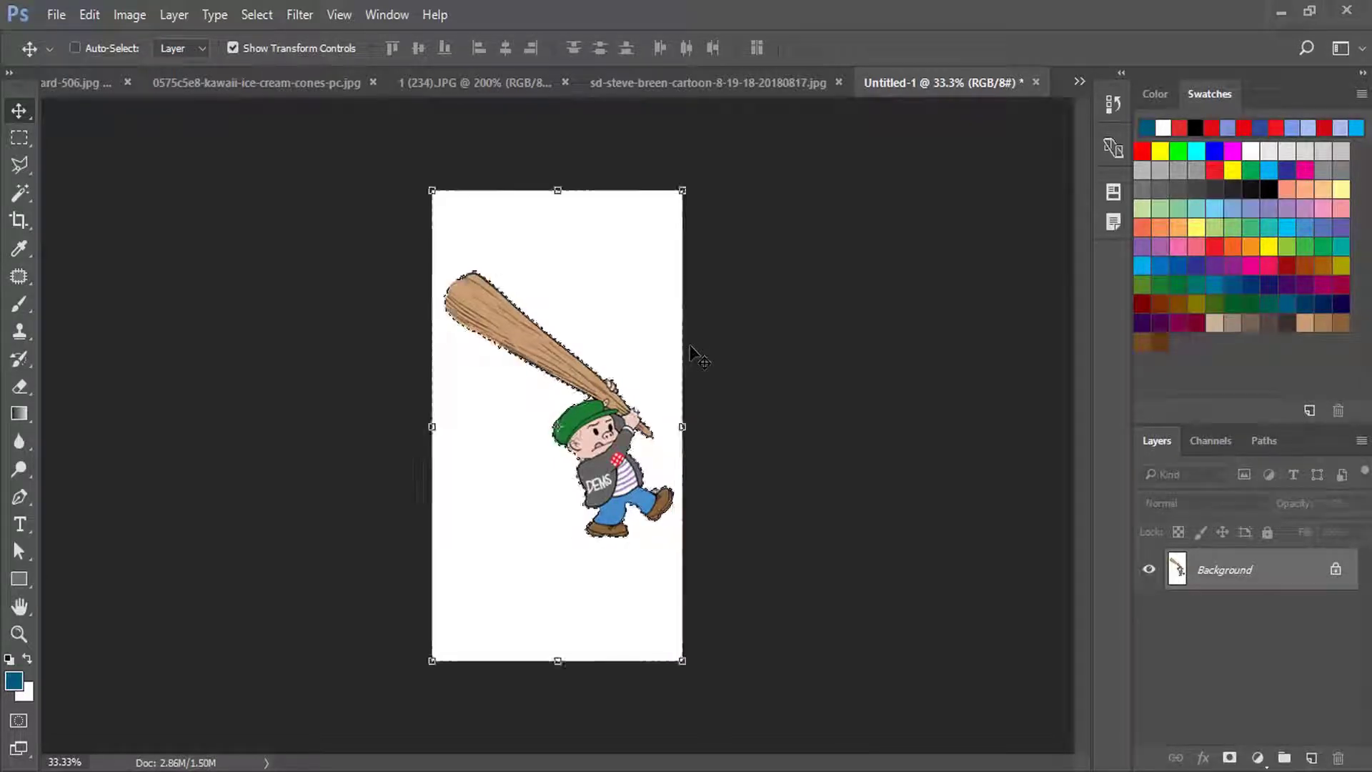
key(ctrl+d)
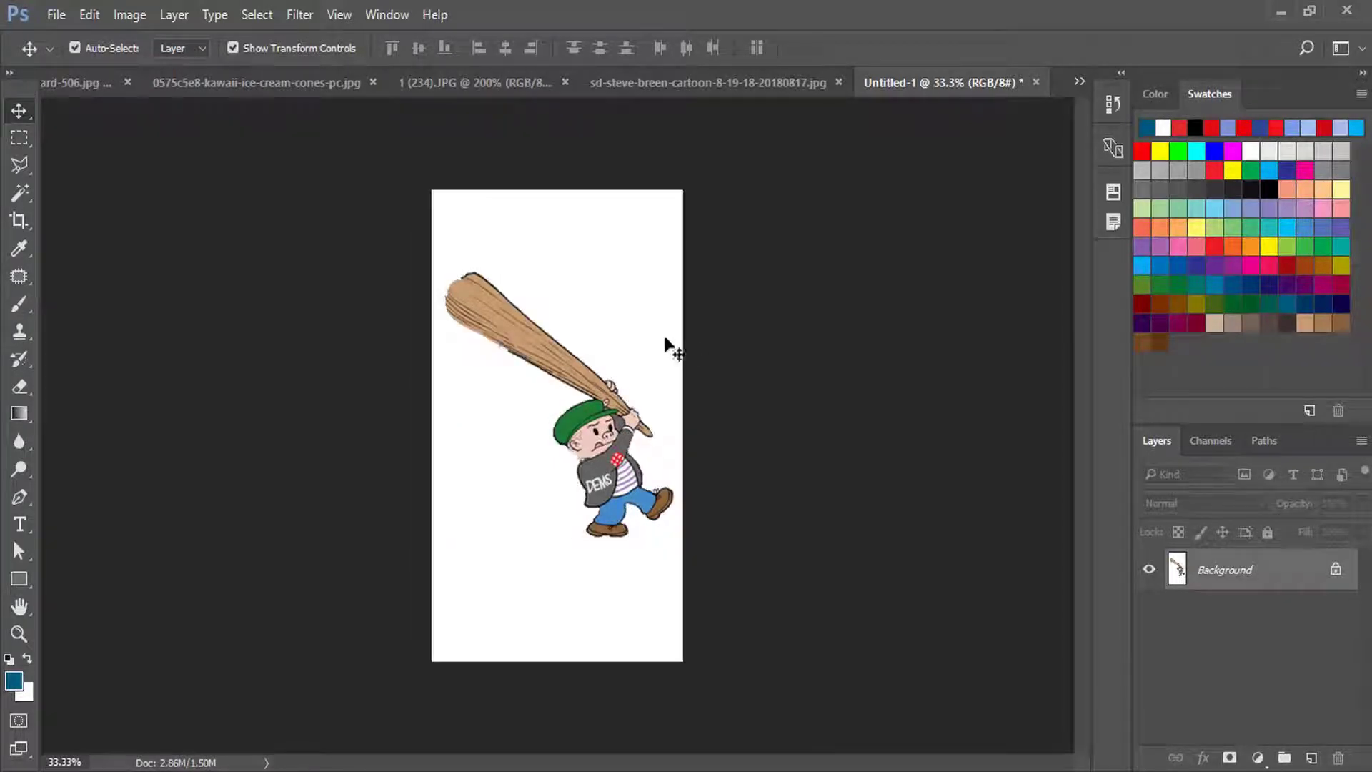
key(w)
- Fill the white background around the boy with light green using the Magic Wand
right_click(11, 206)
click(136, 213)
click(594, 294)
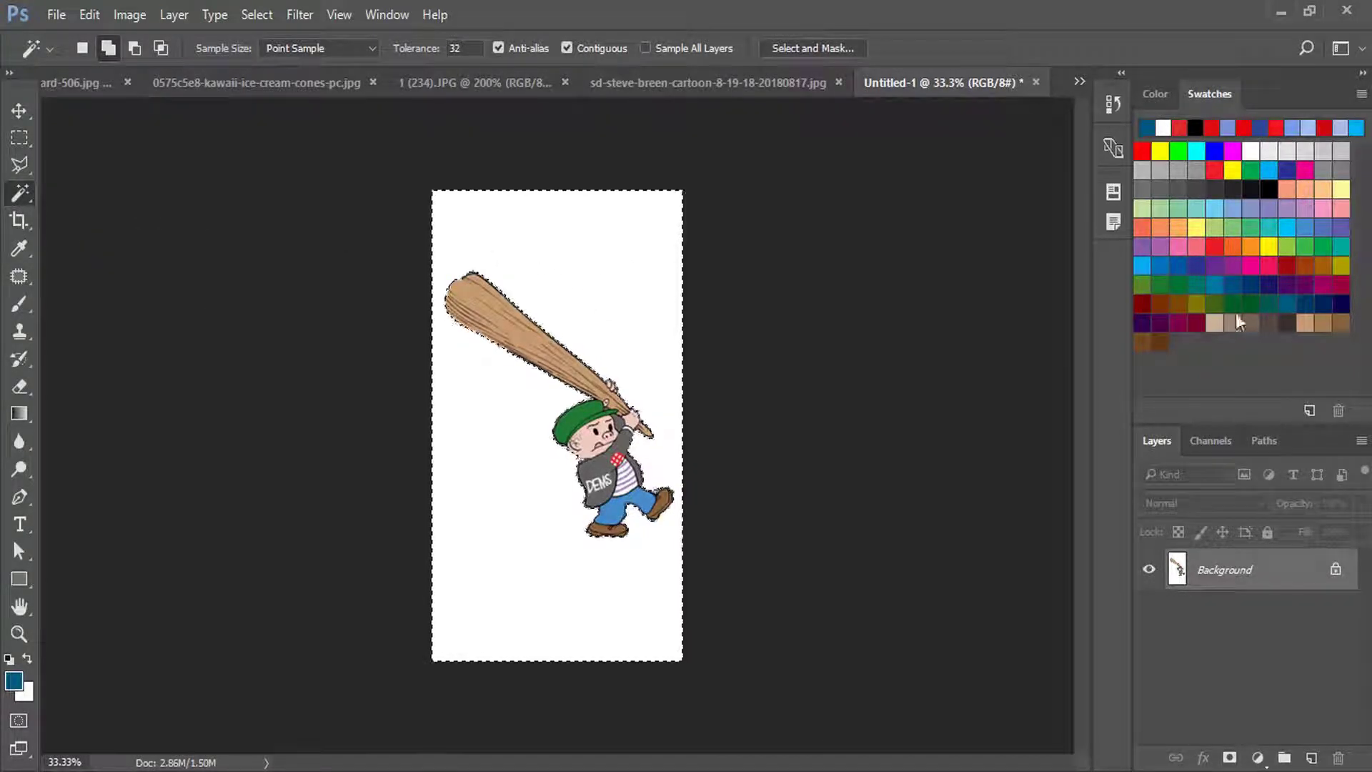
click(1212, 224)
key(x)
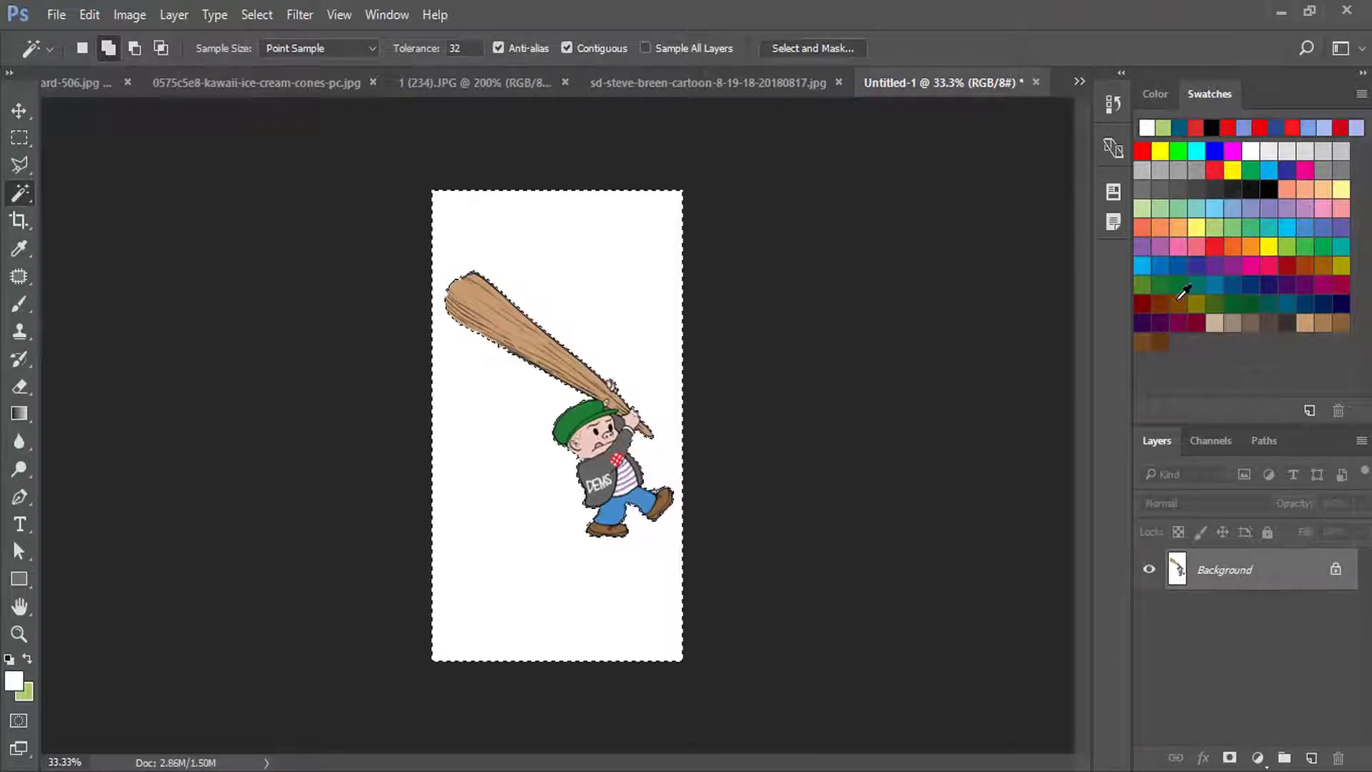
key(ctrl+BackSpace)
key(ctrl+d)
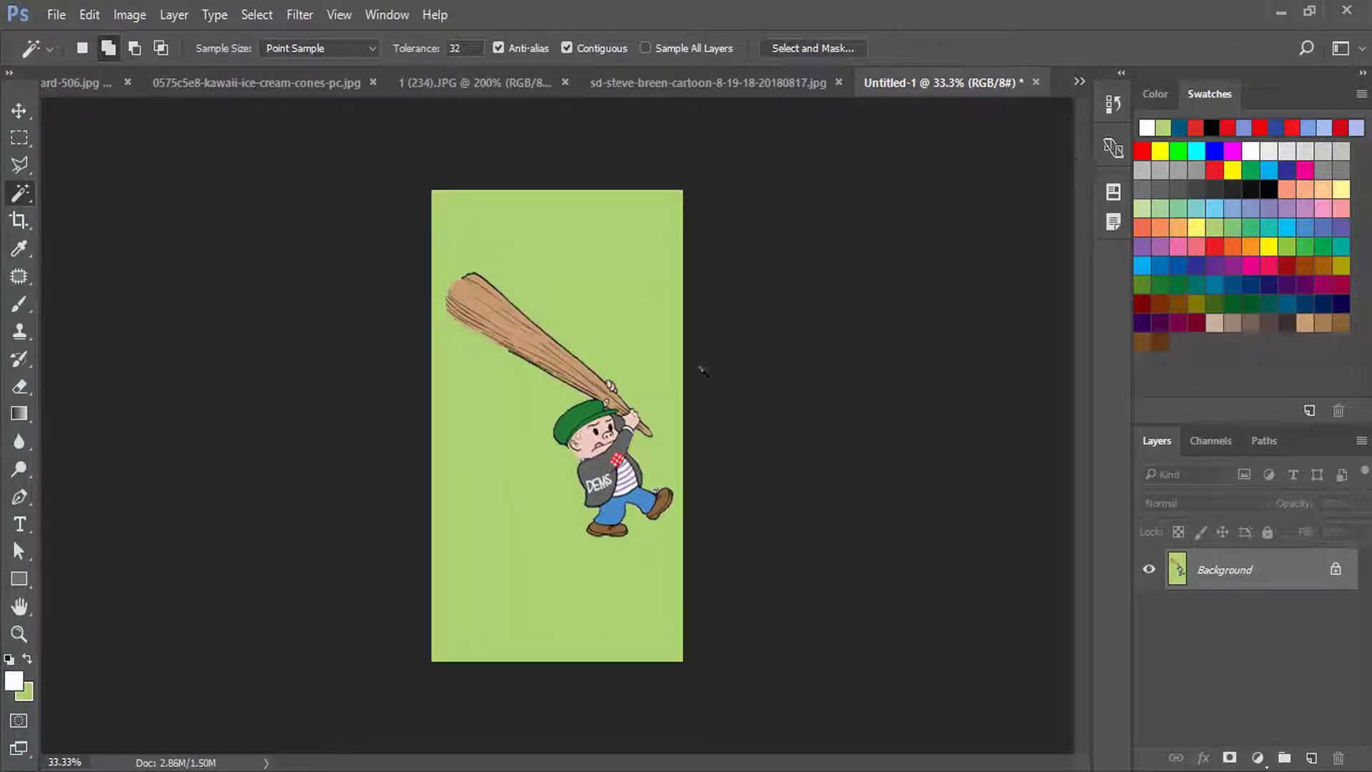
- Select the boy via inverse selection, copy him to Layer 1, and nudge it upward
click(602, 241)
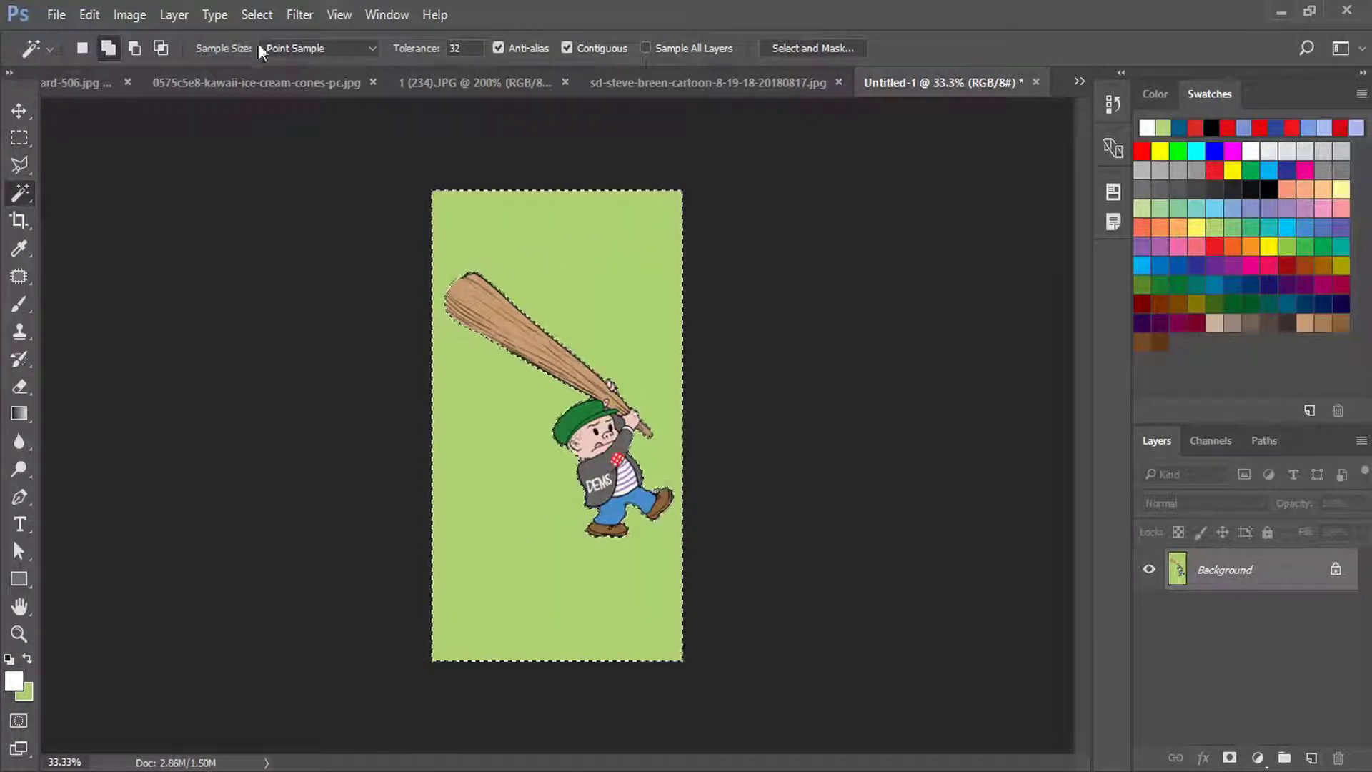
click(264, 20)
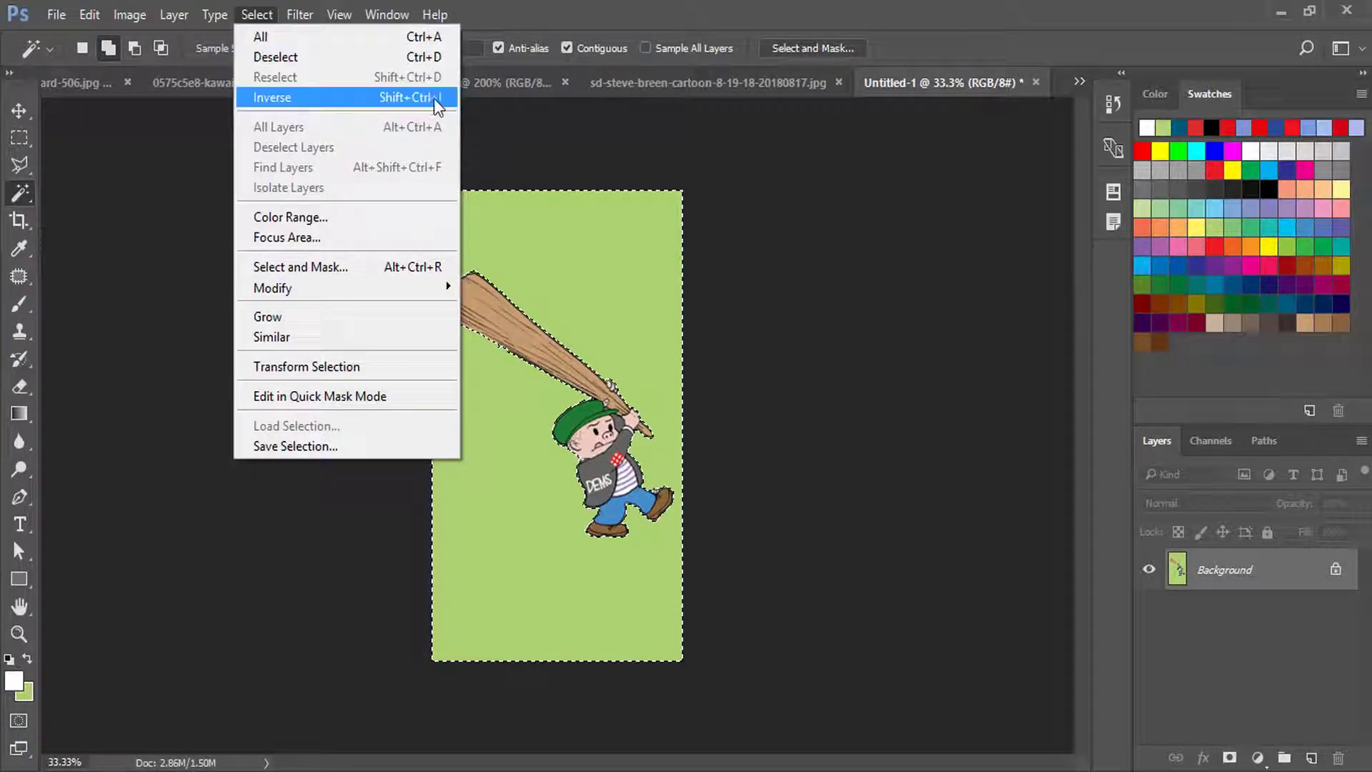
click(263, 100)
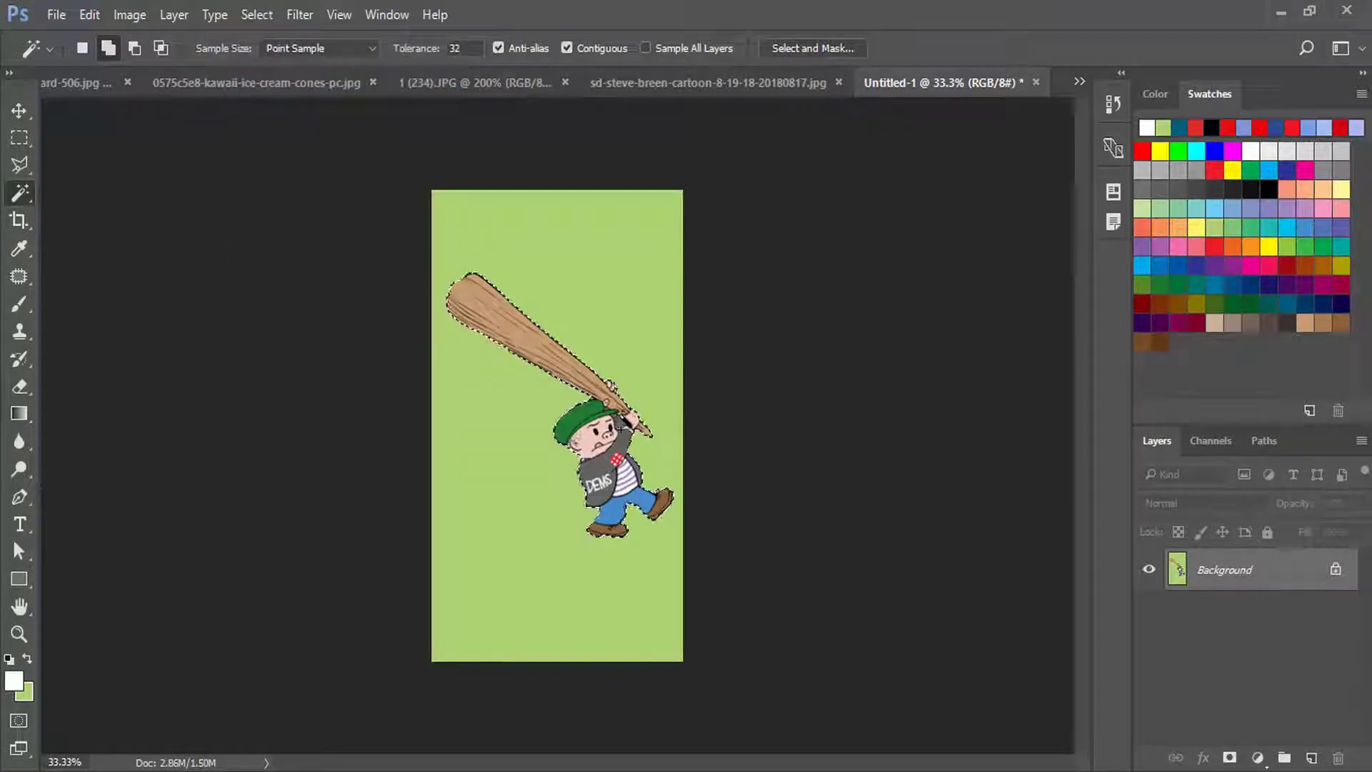
key(ctrl+j)
key(v)
mouse_move(567, 362)
mouse_down()
mouse_move(565, 334)
mouse_move(550, 354)
mouse_up()
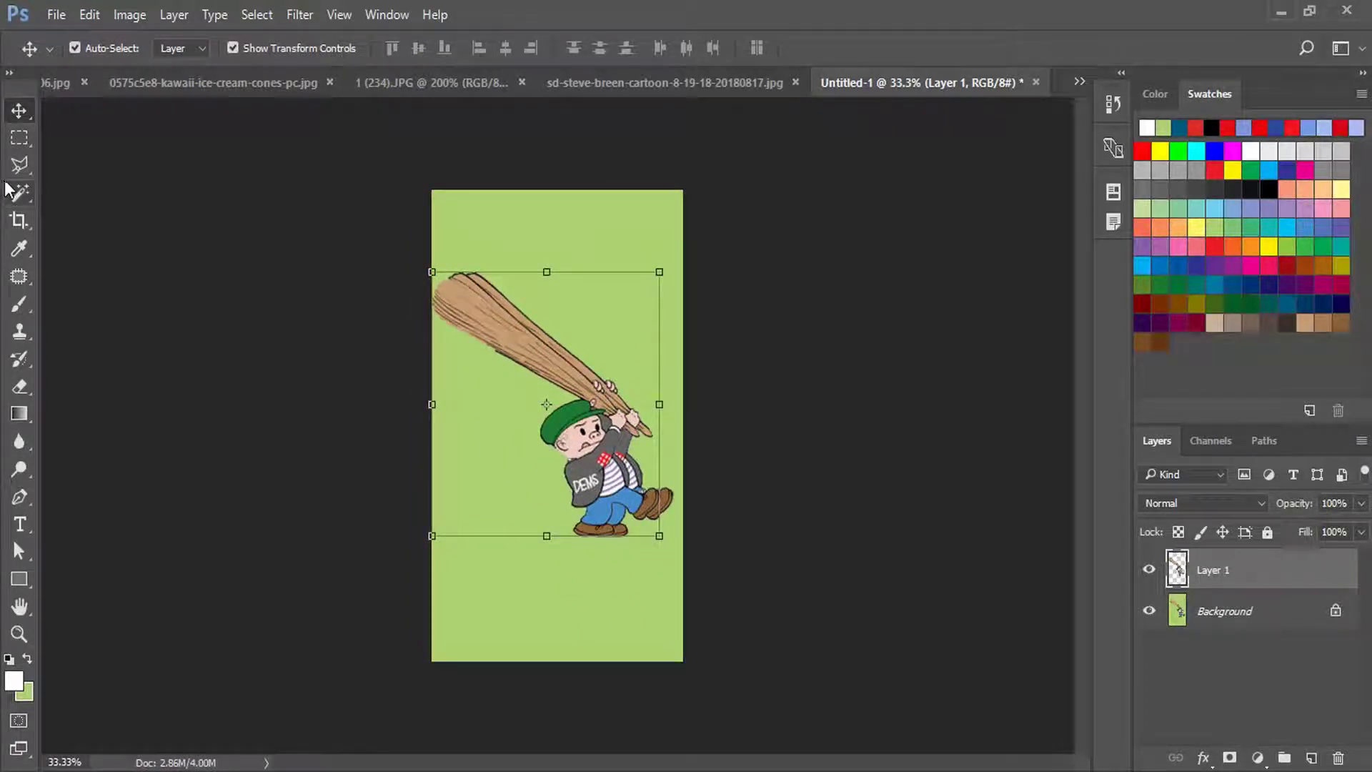
click(18, 207)
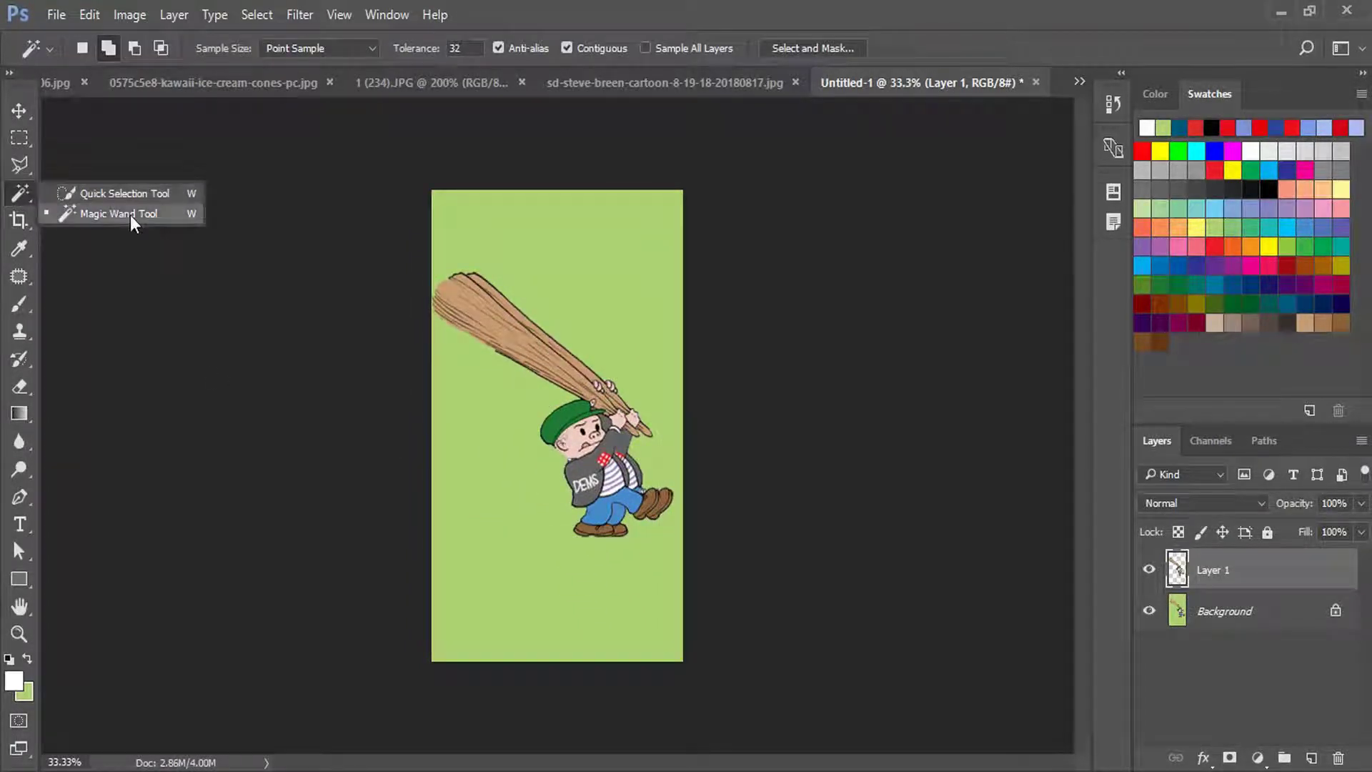
click(143, 195)
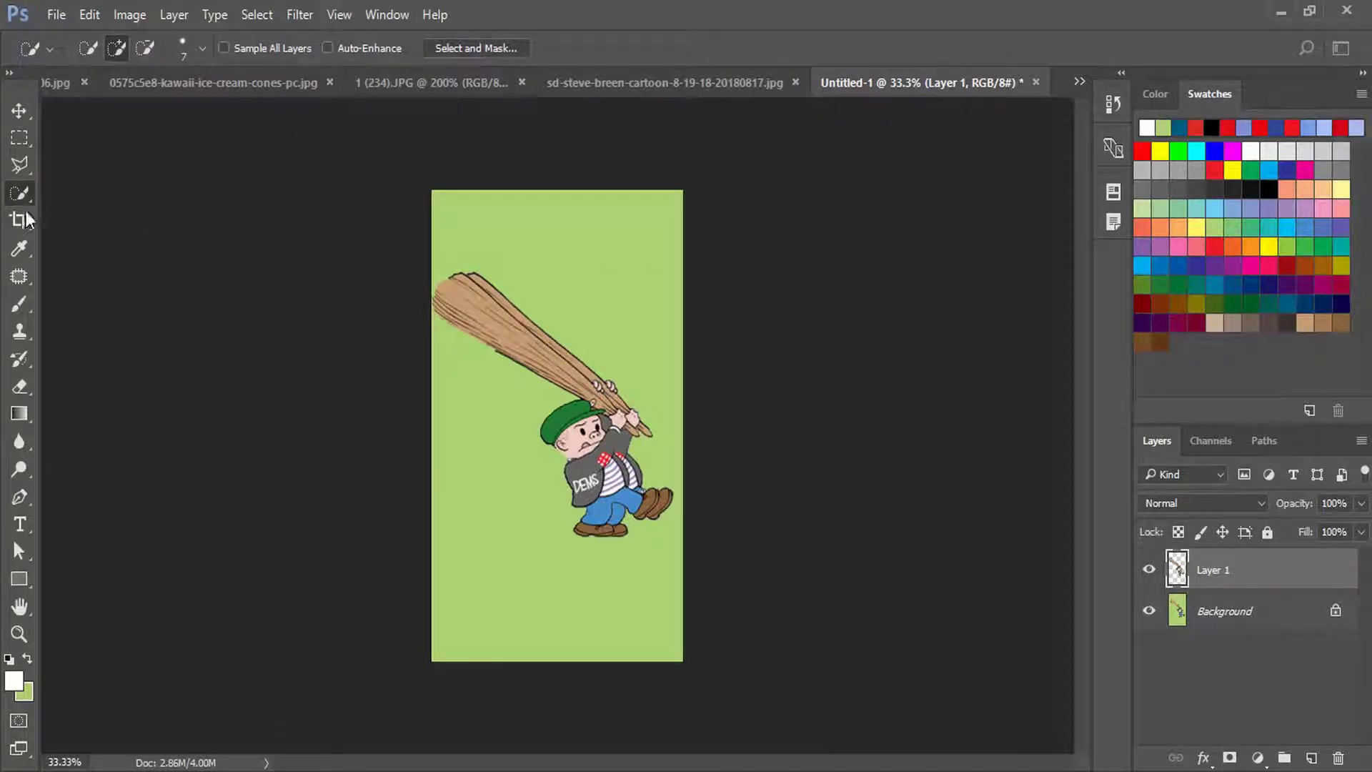
click(23, 199)
click(106, 194)
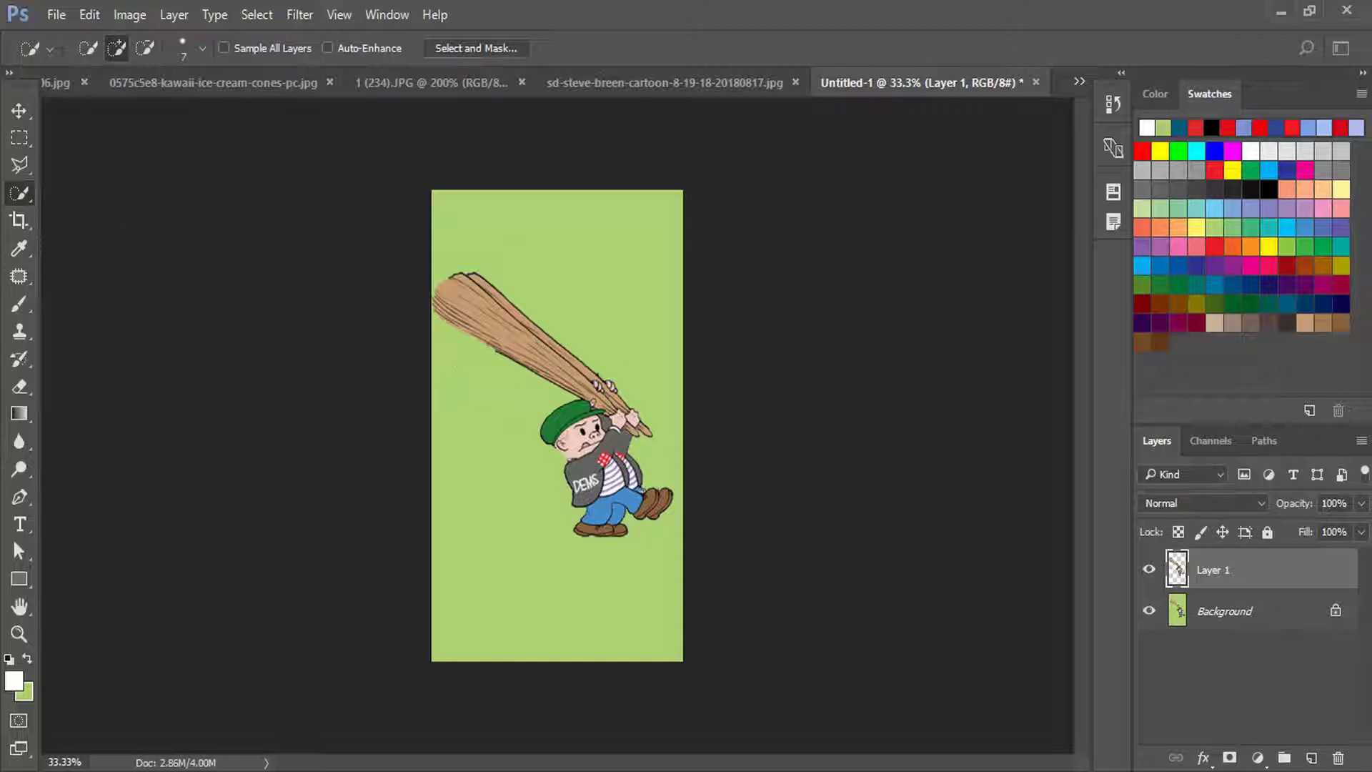